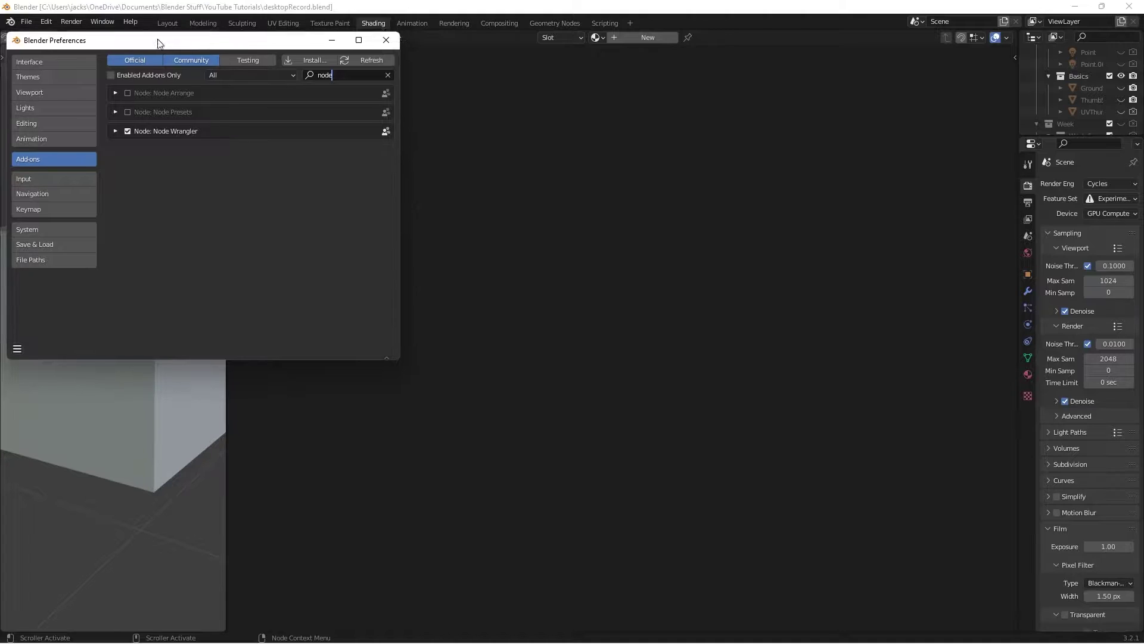
- Close the Preferences window and open the viewport shading options for the rendered view
drag(158, 40, 220, 74)
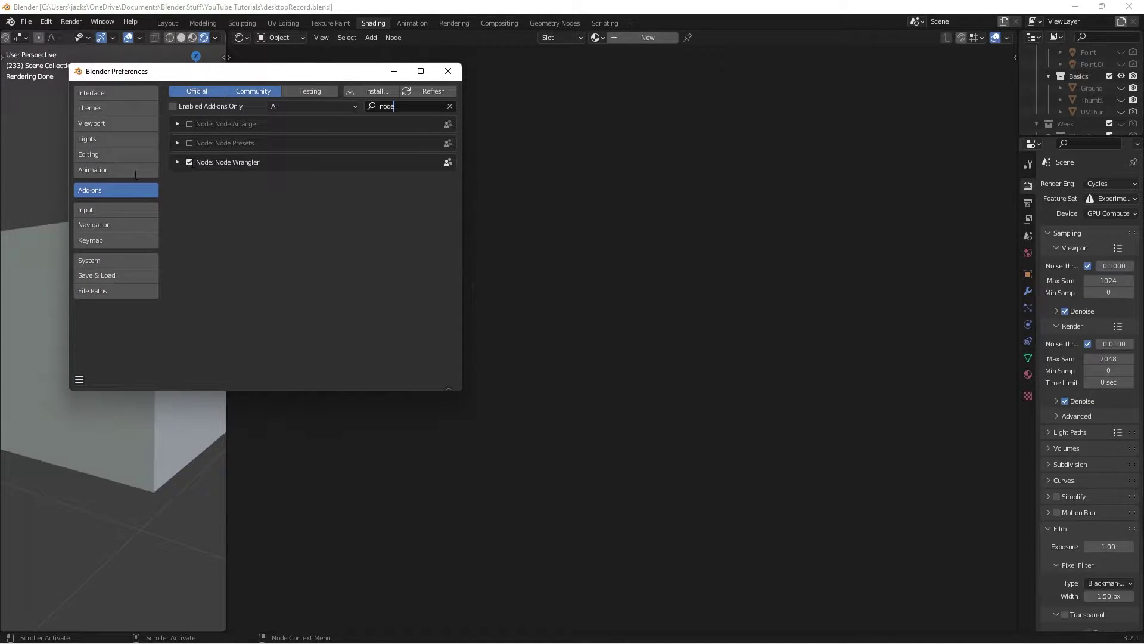
click(448, 71)
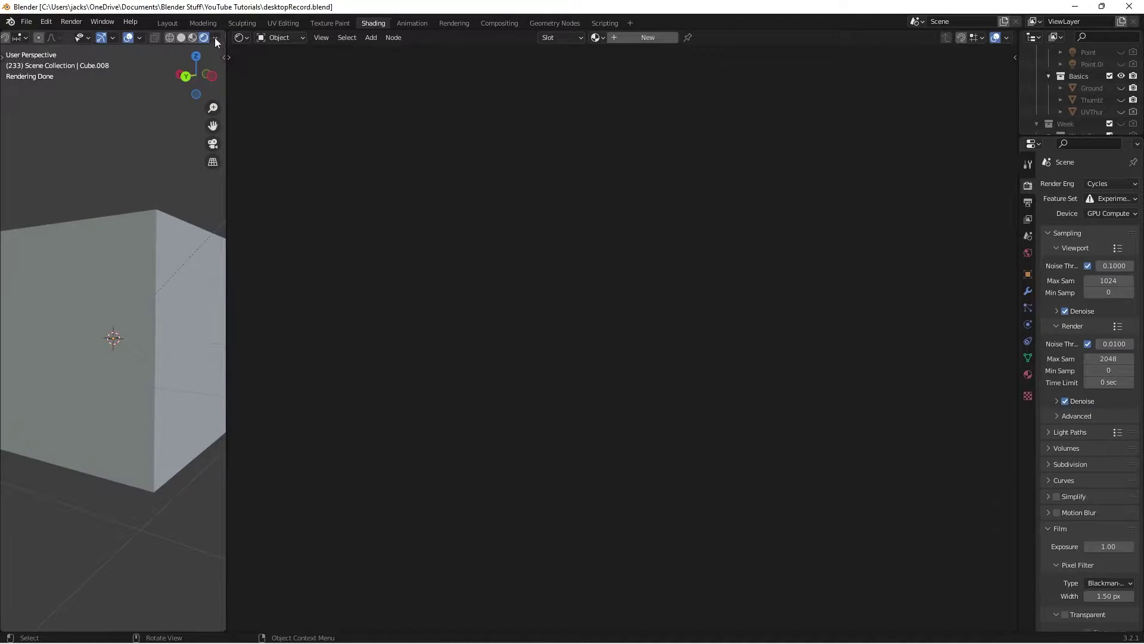
click(214, 37)
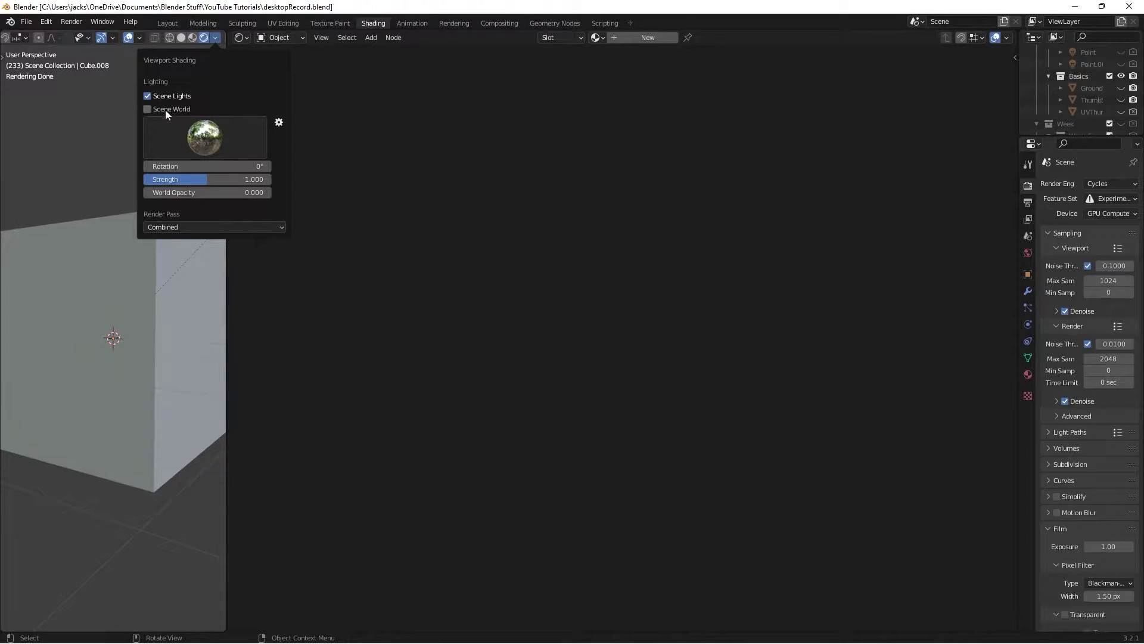
- Create a new material on the cube and name it clayBrick
double_click(628, 41)
text(clayBrick)
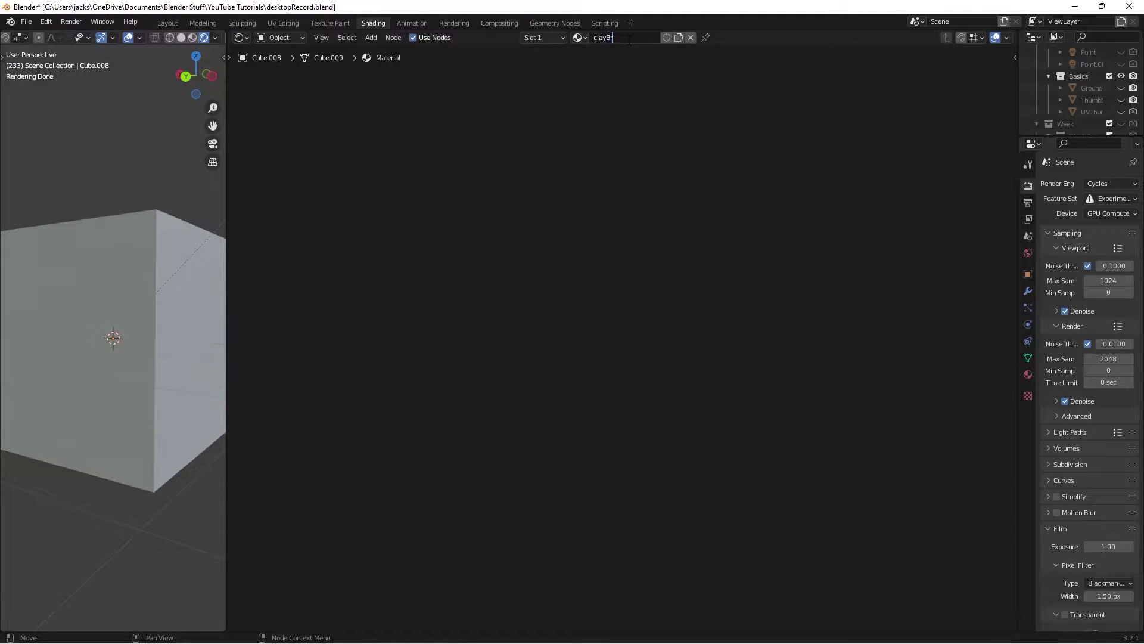
key(Return)
- Add a Brick Texture node before the Principled BSDF and attach Texture Coordinate and Mapping nodes to it
key(Home)
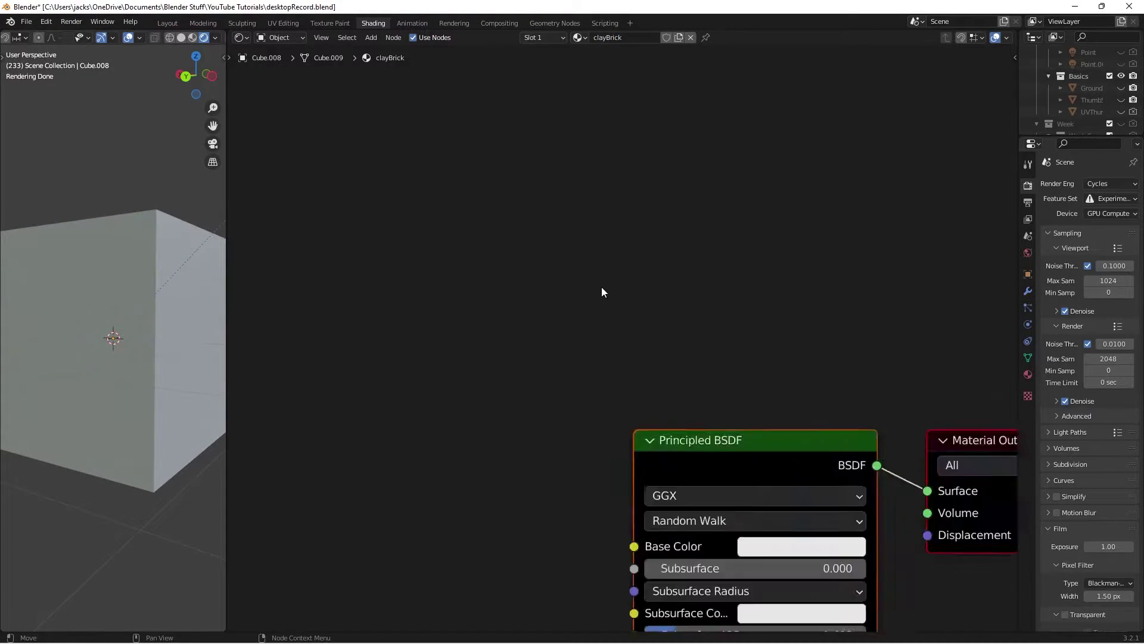
middle_drag(446, 292, 556, 318)
key(shift+a)
click(464, 326)
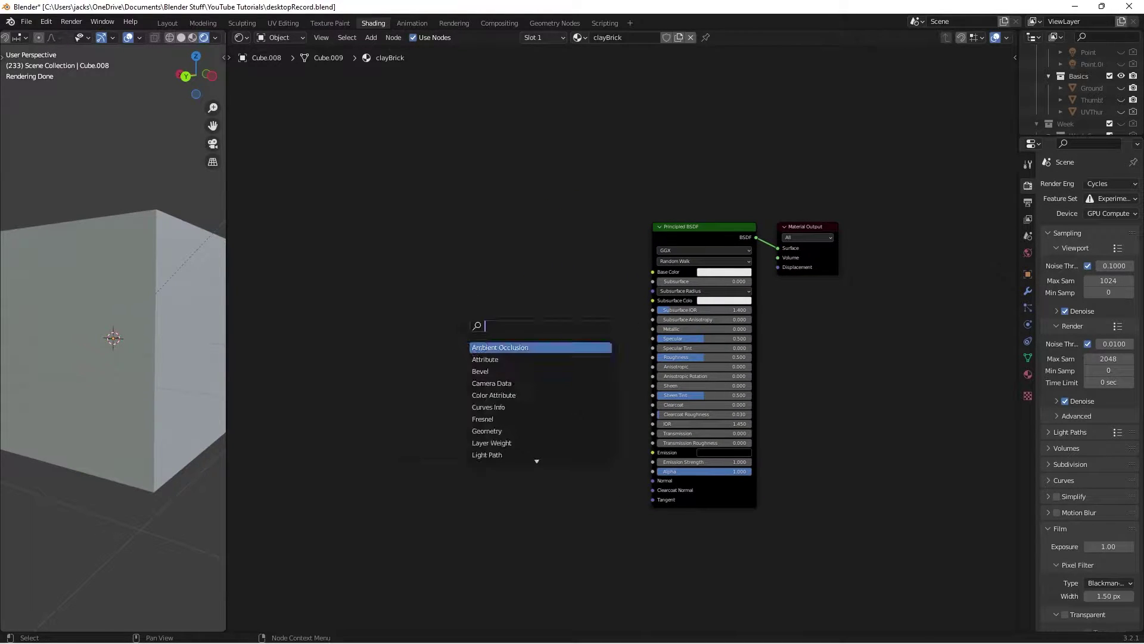
text(brick)
key(Return)
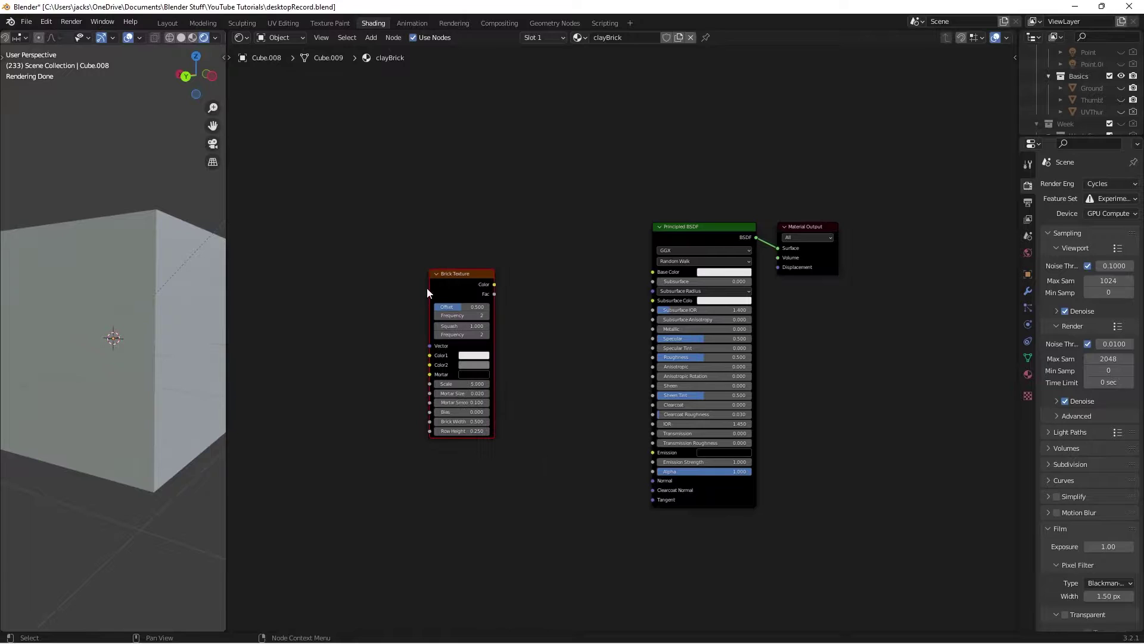
click(425, 288)
key(ctrl+t)
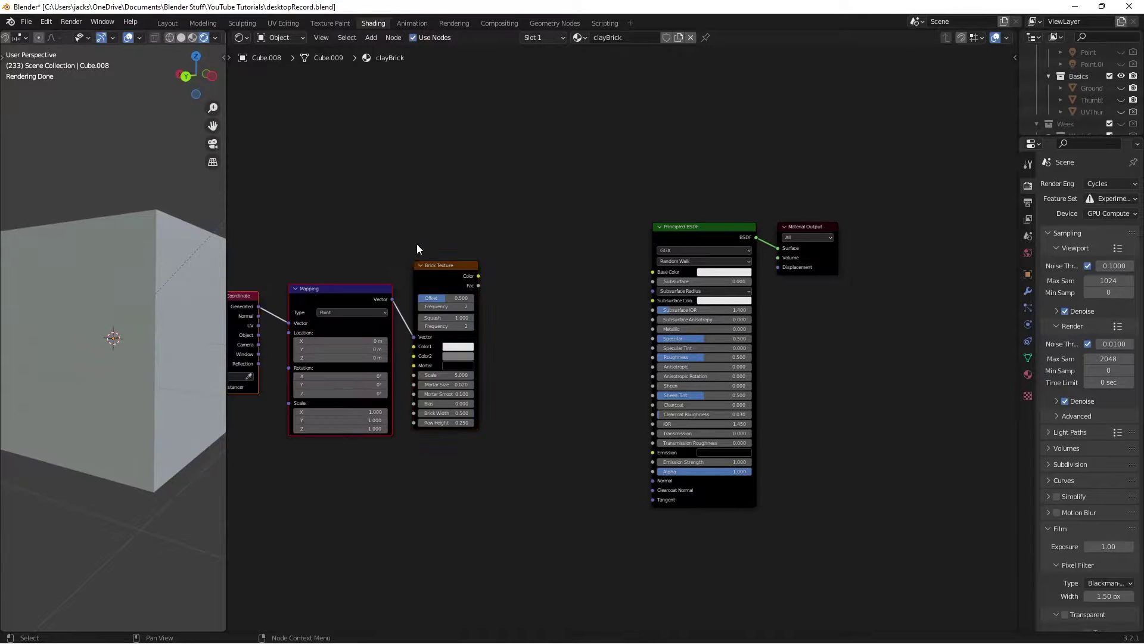
- Preview the Brick Texture on the cube and feed the Mapping node's Vector from the UV coordinates
middle_drag(416, 245, 559, 209)
click(559, 209)
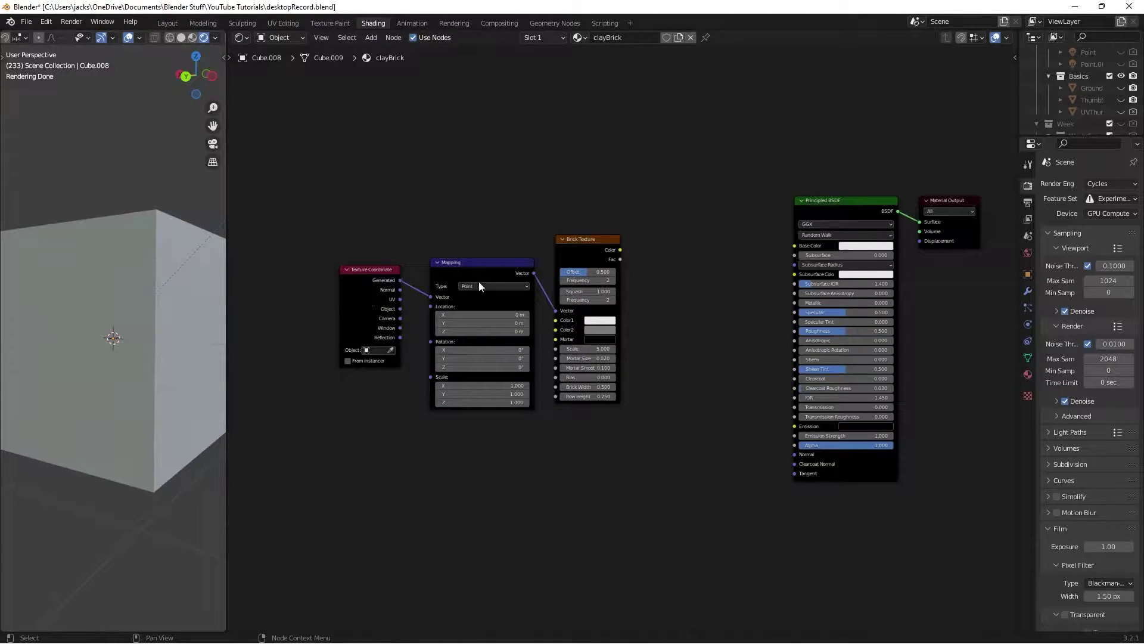
ctrl+shift+click(577, 253)
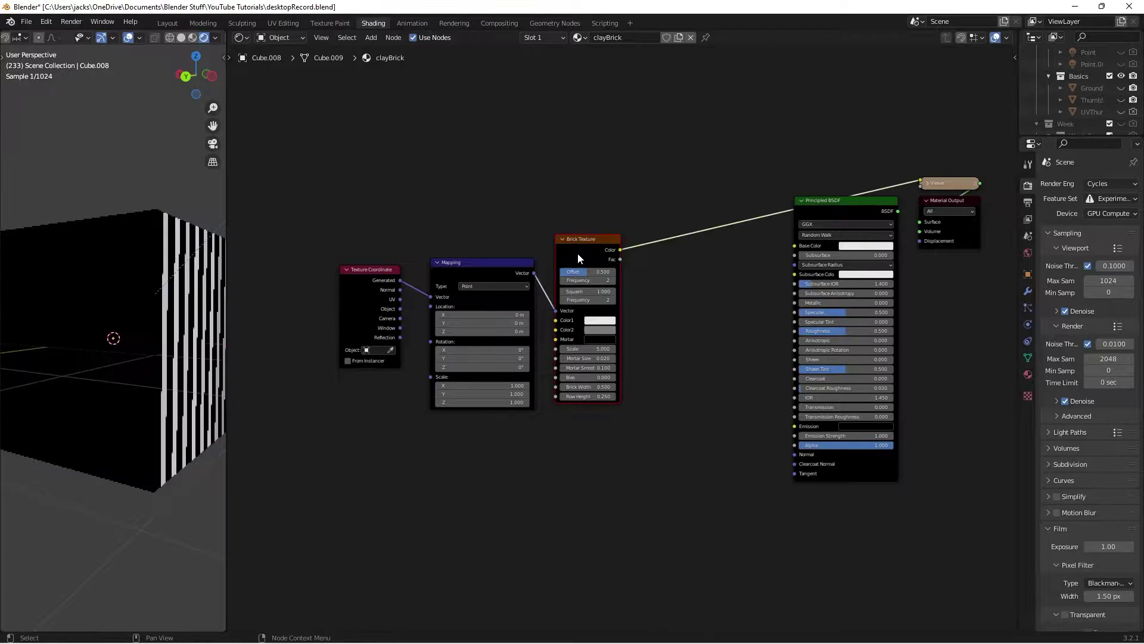
middle_drag(111, 345, 210, 352)
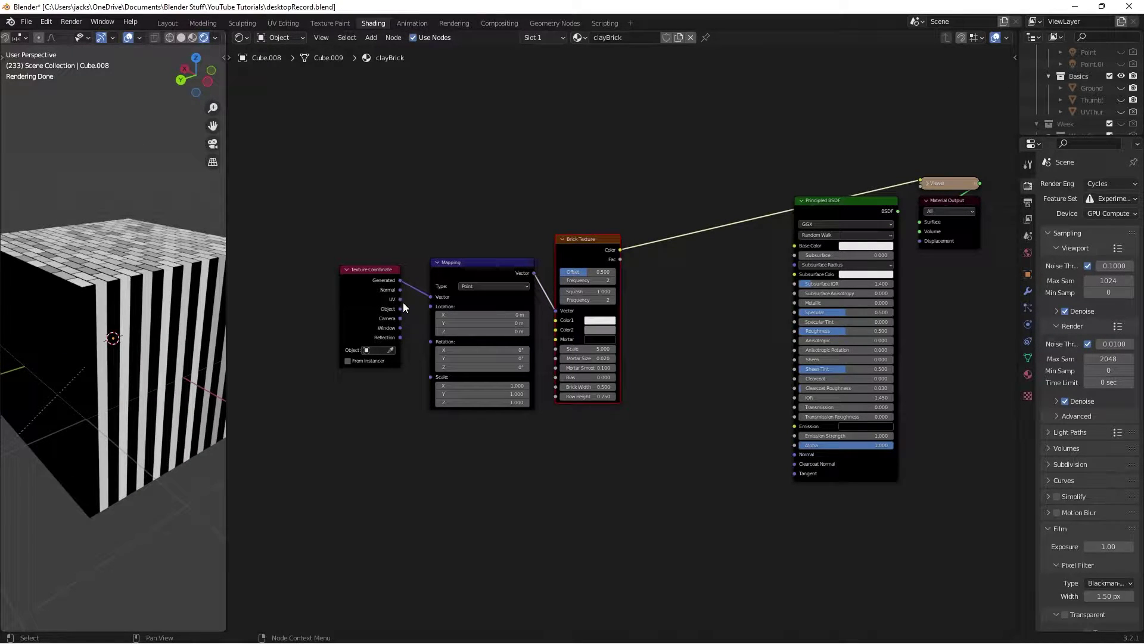
drag(399, 299, 431, 296)
middle_drag(114, 358, 119, 359)
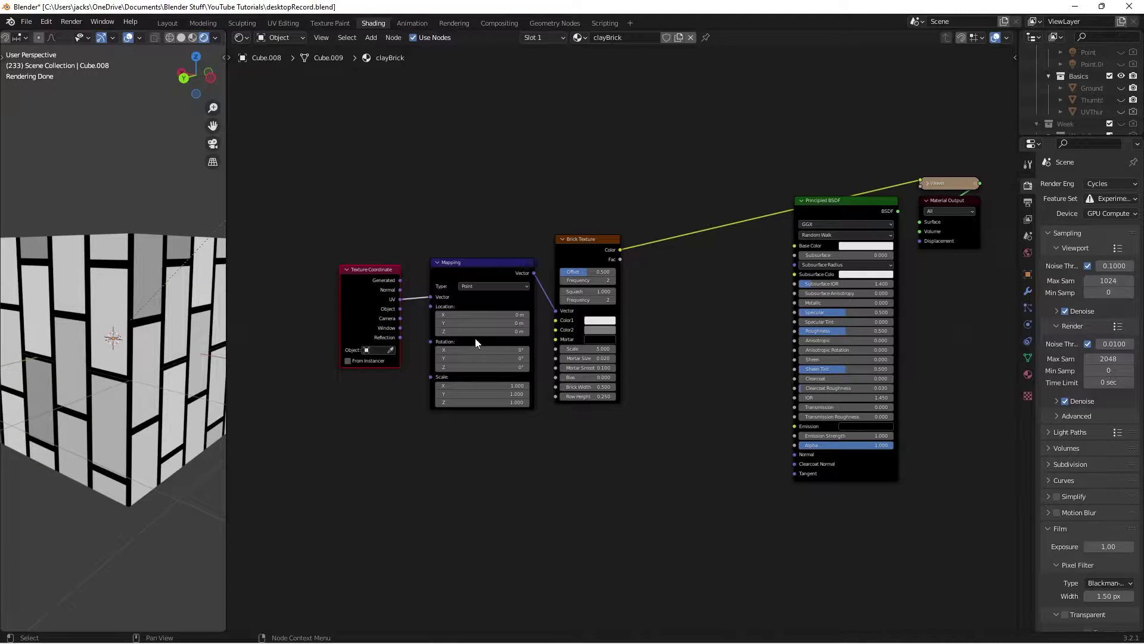
- Set the Mapping node's Z rotation to 90° and save the file
click(486, 367)
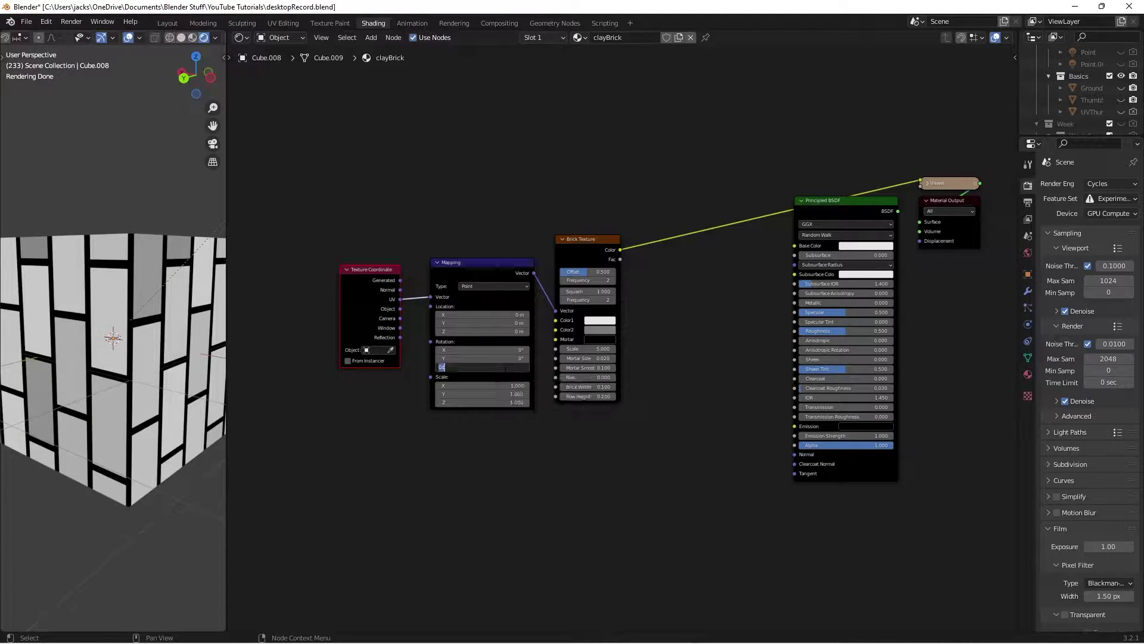
text(90)
key(Return)
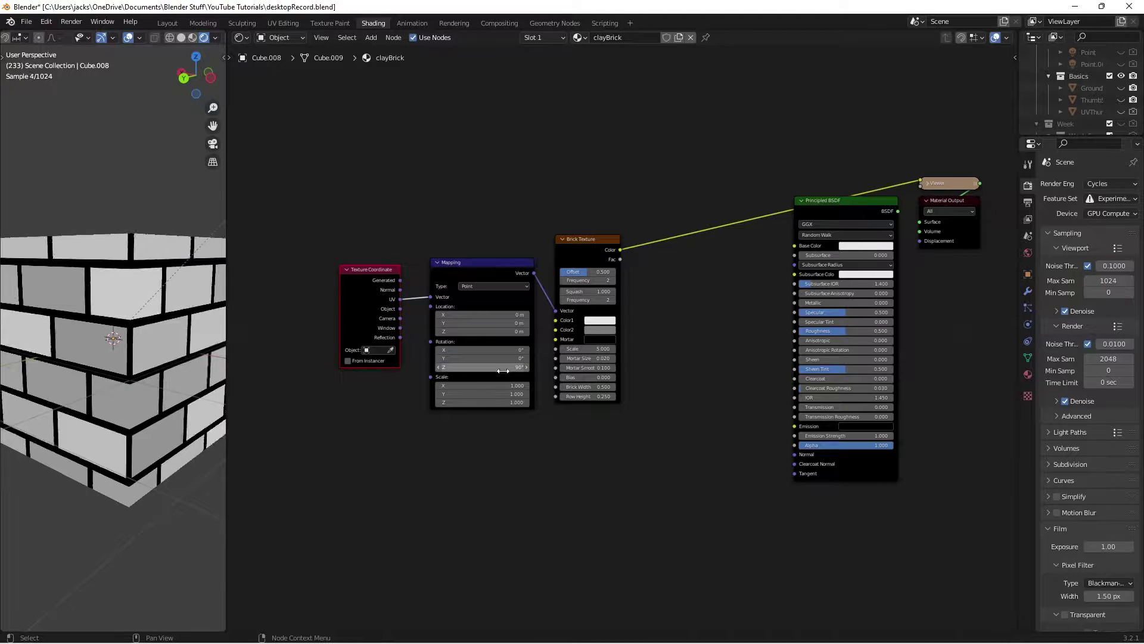
key(ctrl+s)
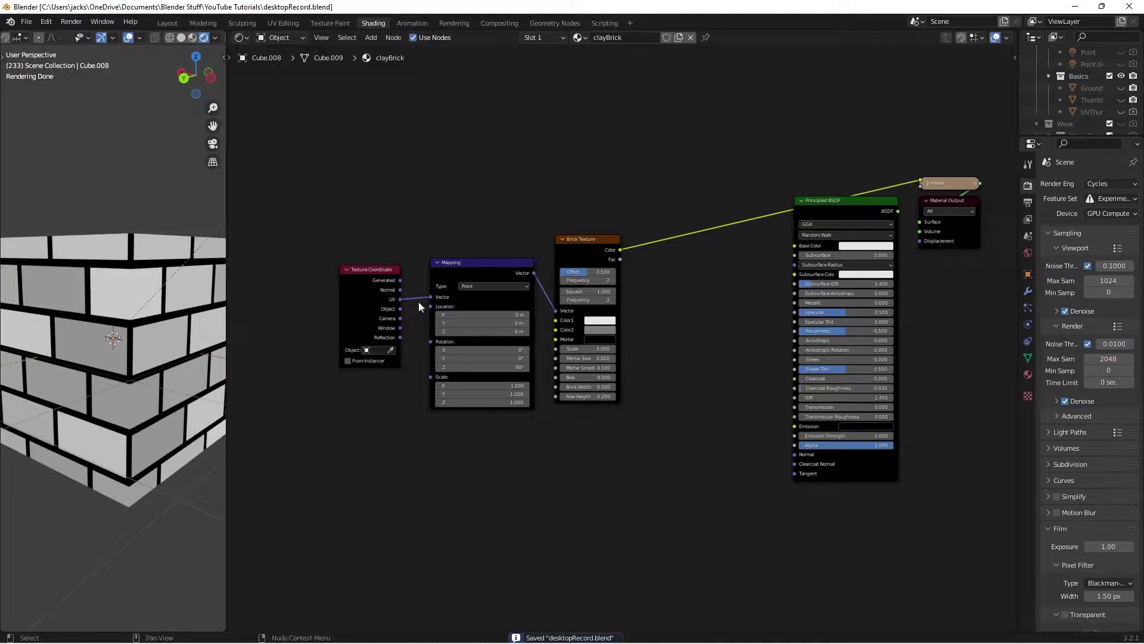
- Separate the Texture Coordinate and Mapping nodes from the Brick Texture, and shift all three farther from the Principled BSDF
drag(349, 246, 461, 307)
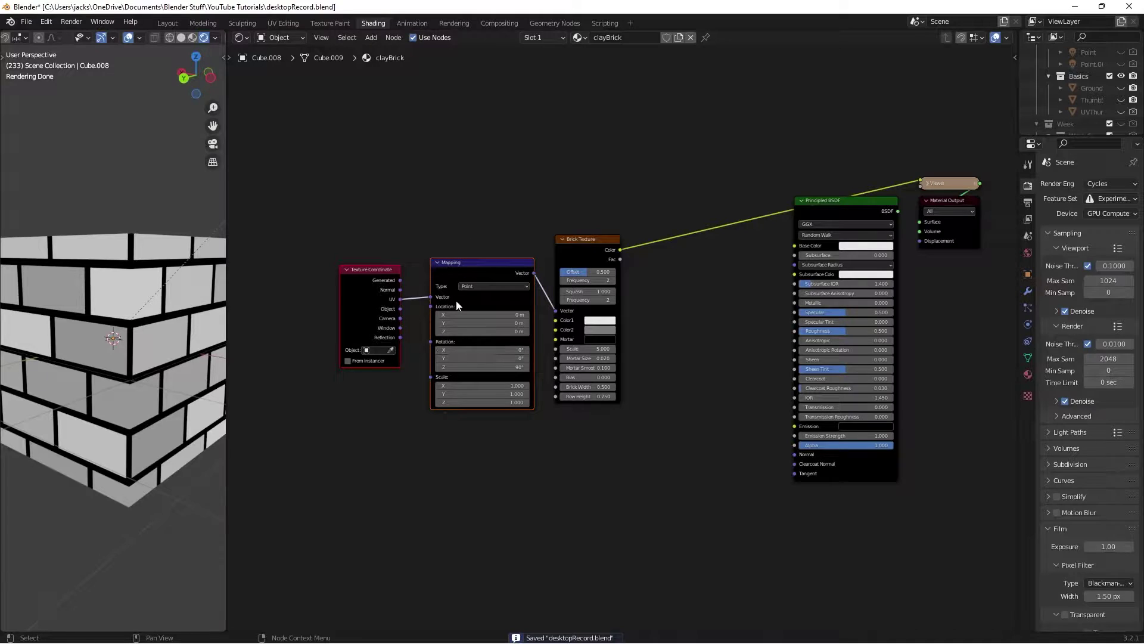
key(g)
click(431, 274)
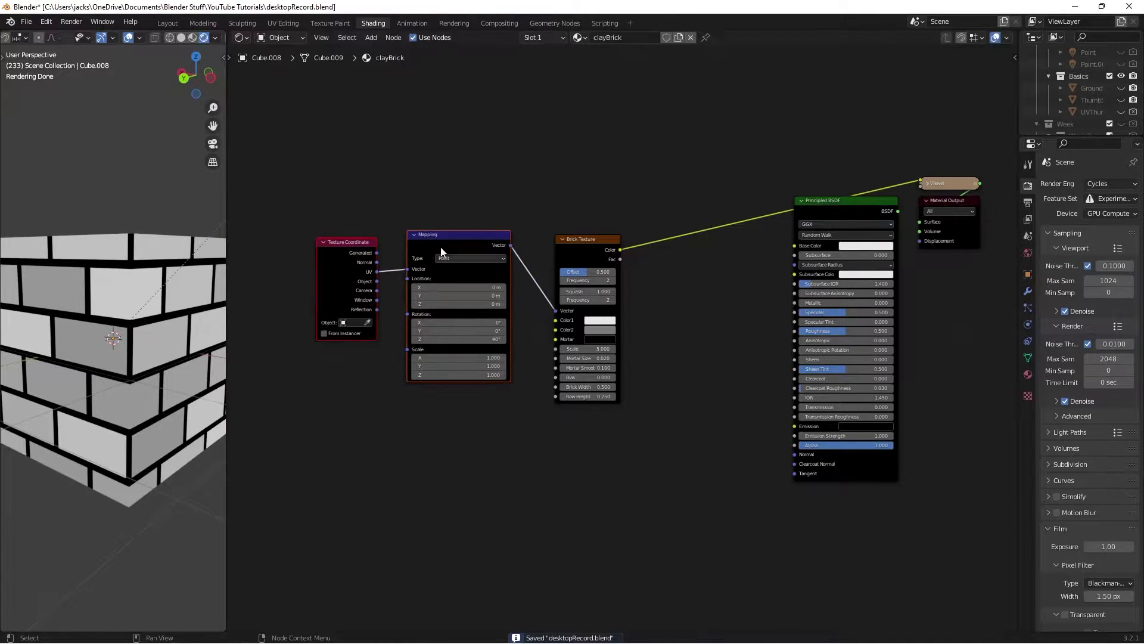
scroll(445, 212, down, 1)
middle_drag(445, 213, 518, 196)
drag(409, 212, 713, 365)
key(g)
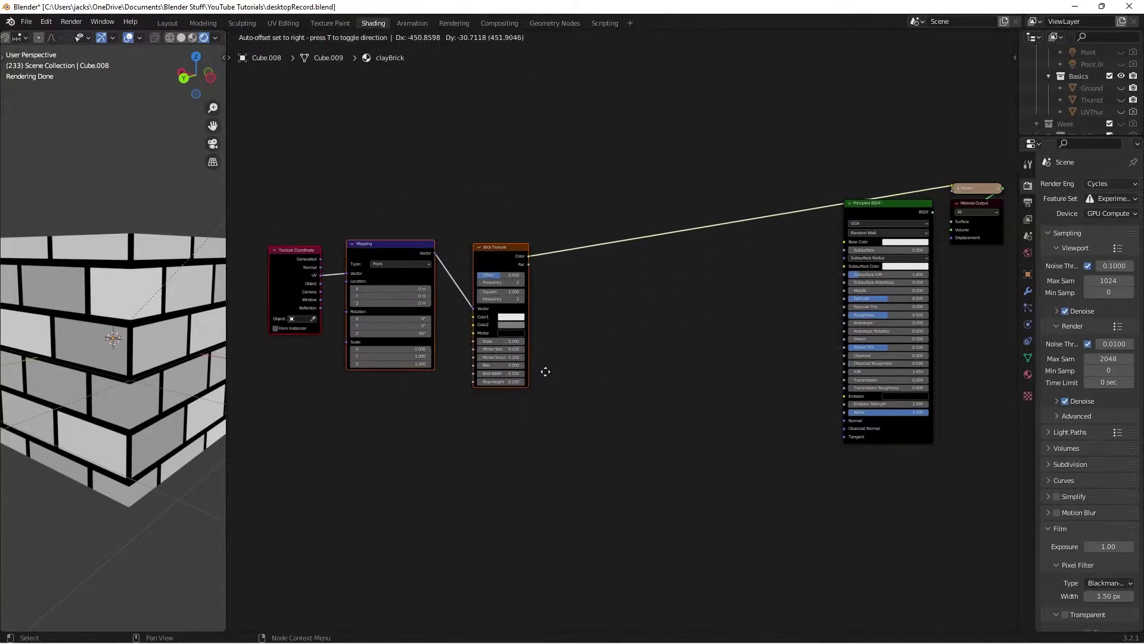
click(522, 375)
- Move the Brick Texture node farther from the Mapping node to make room between them
click(531, 230)
middle_drag(543, 233, 625, 208)
drag(554, 231, 623, 219)
scroll(733, 258, up, 3)
middle_drag(739, 248, 753, 300)
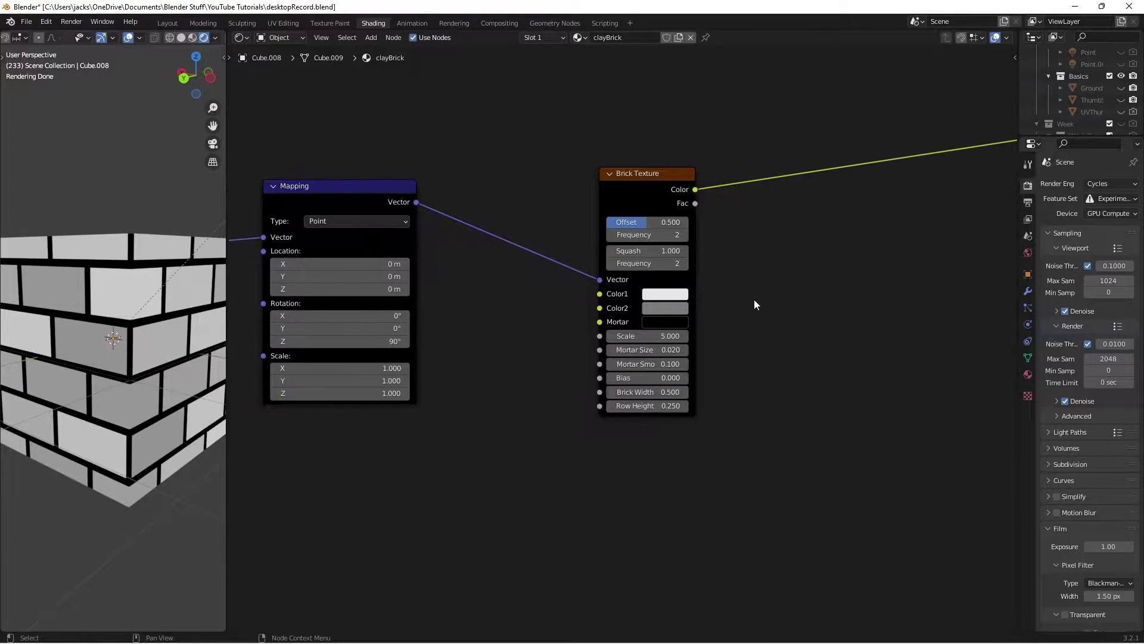
scroll(754, 299, up, 3)
drag(659, 151, 687, 143)
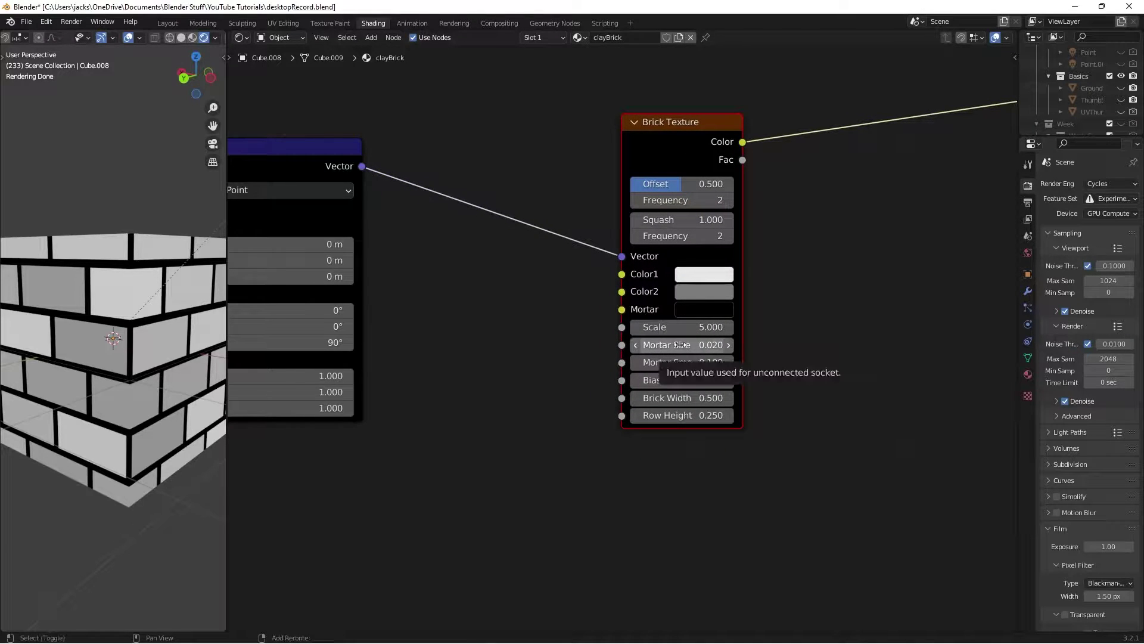
- Add a Noise Texture node between the Mapping and Brick Texture nodes and connect the Mapping output to its Vector input
key(shift+a)
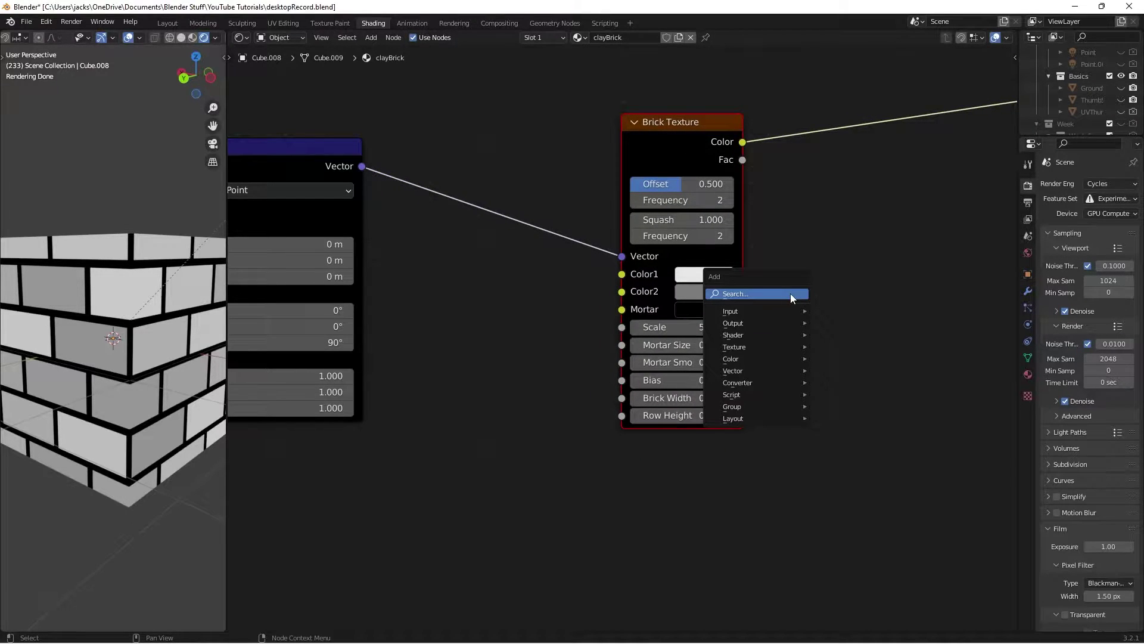
click(790, 293)
text(noise)
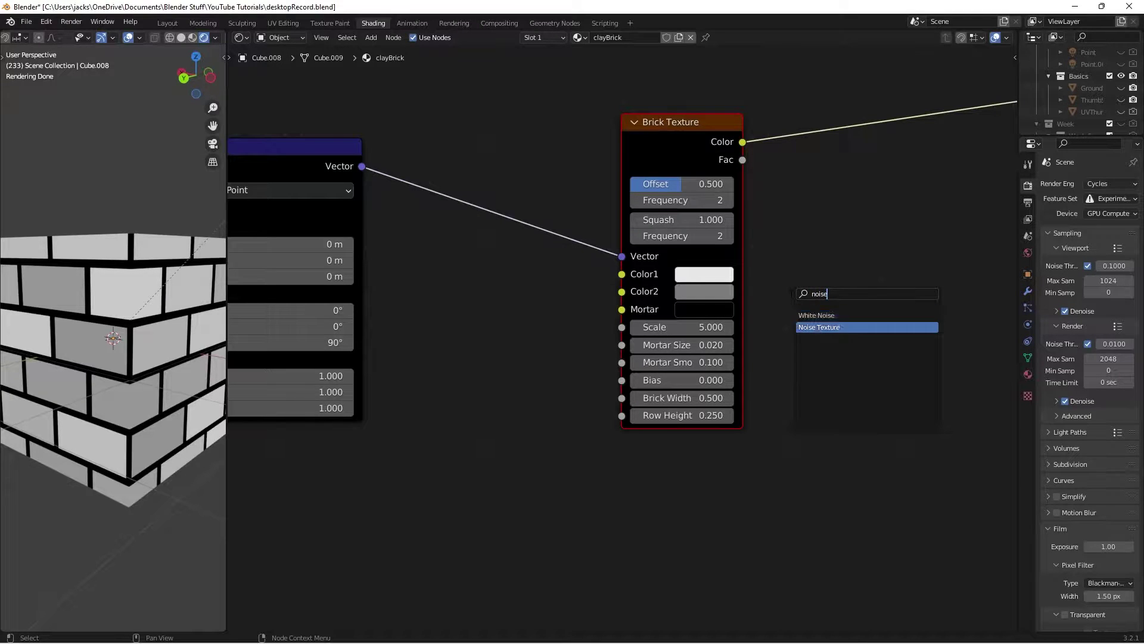
key(Return)
click(395, 257)
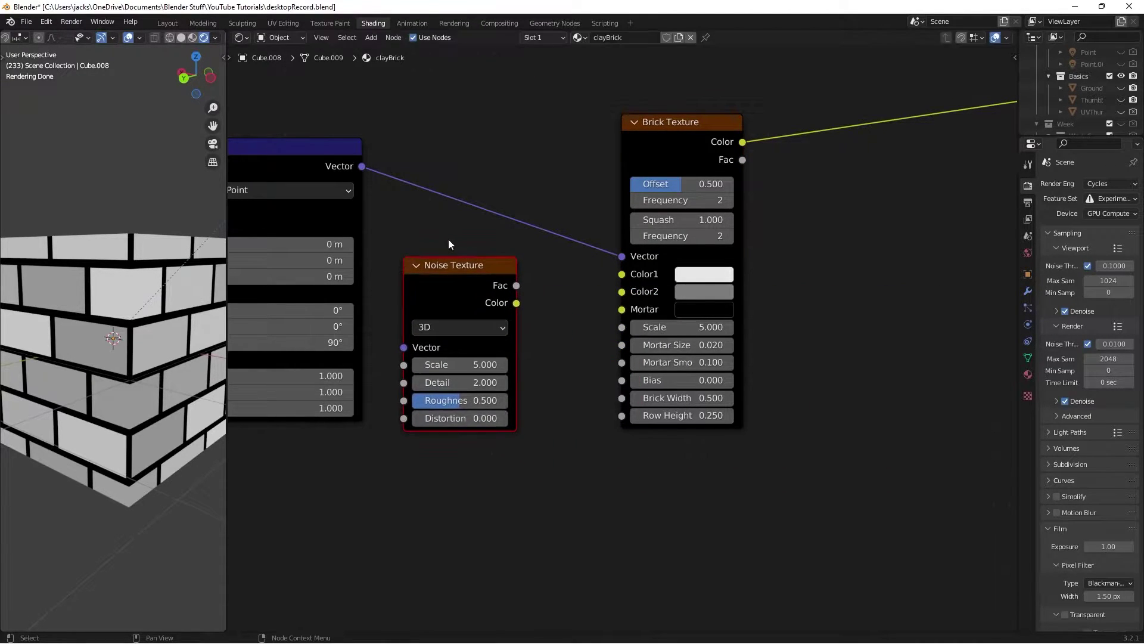
scroll(449, 238, down, 2)
drag(431, 213, 463, 346)
drag(663, 193, 691, 188)
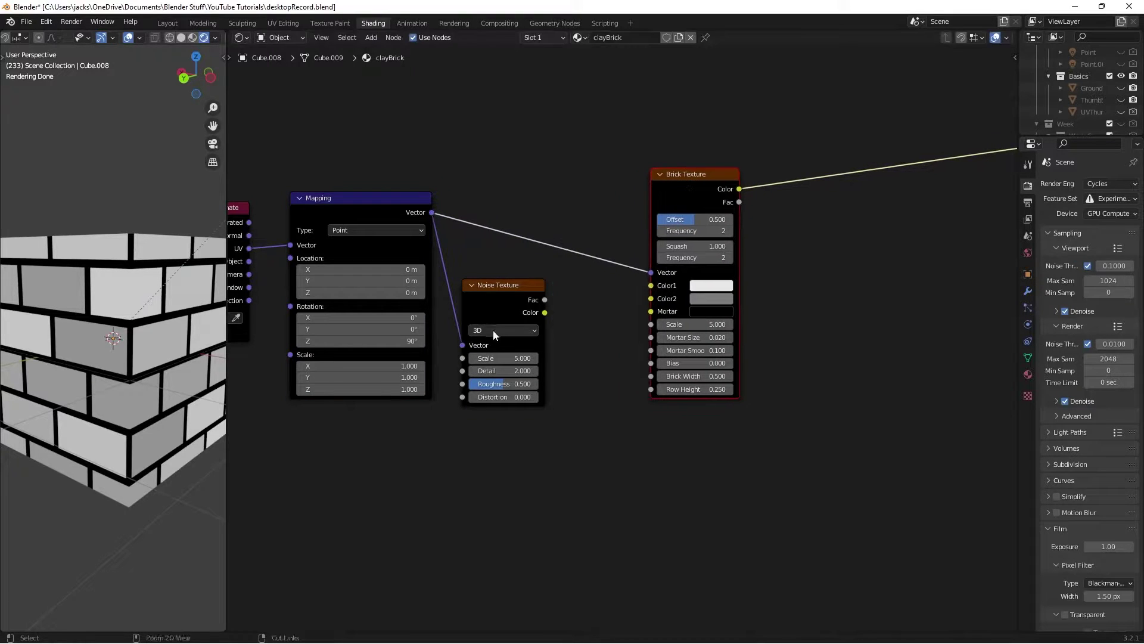
- Preview the Noise Texture on the cube and set its scale to 50 and detail to 10
ctrl+shift+click(490, 313)
scroll(524, 351, up, 1)
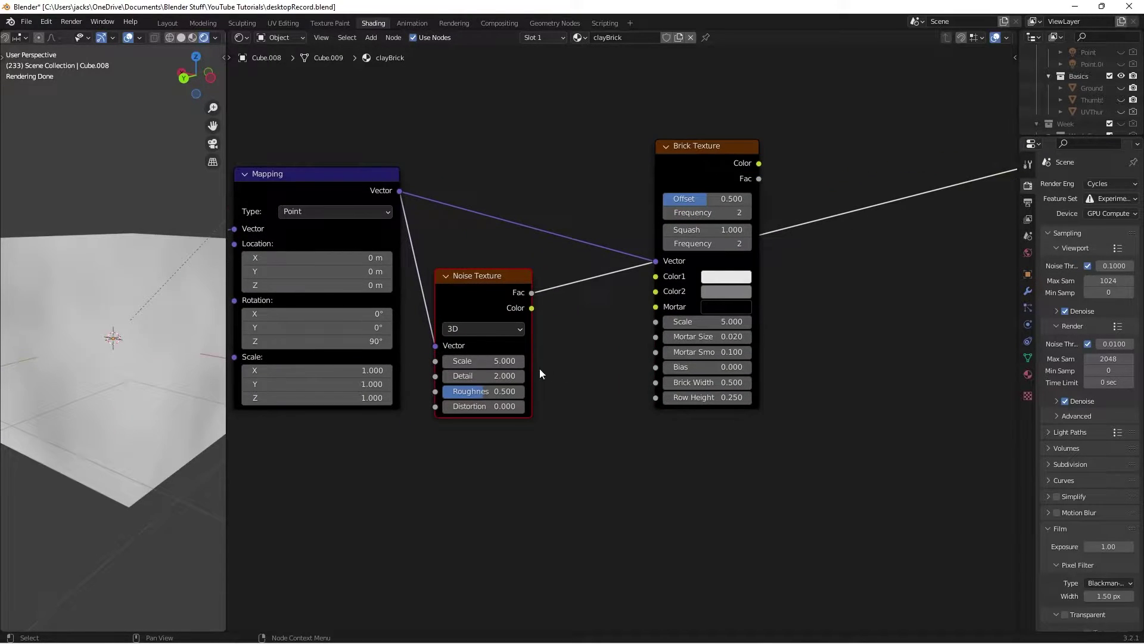
click(504, 362)
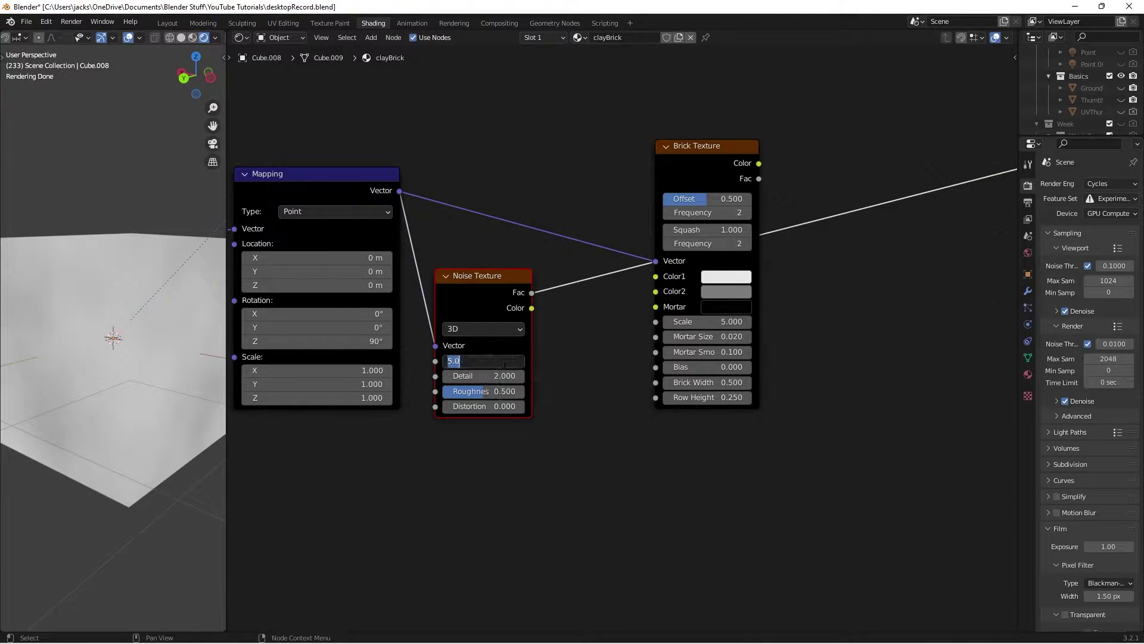
text(50)
key(Return)
click(498, 376)
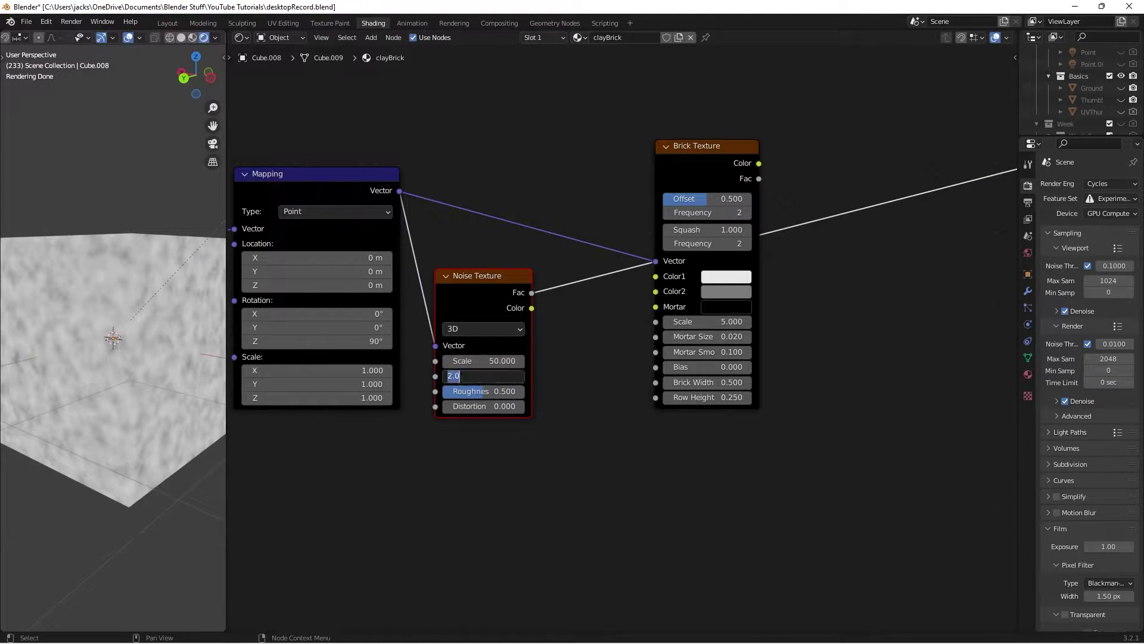
text(10)
key(Return)
- Insert a Map Range node on the Noise Texture's Fac output and place it beside the noise node
click(624, 348)
key(shift+a)
click(624, 348)
text(map range)
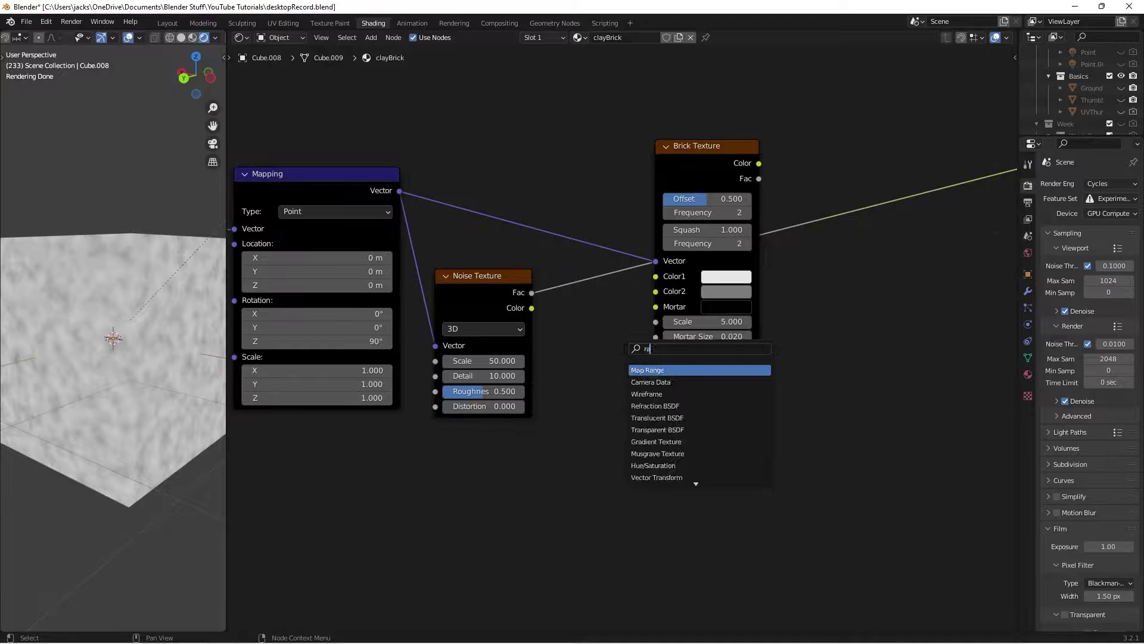
key(Return)
click(557, 261)
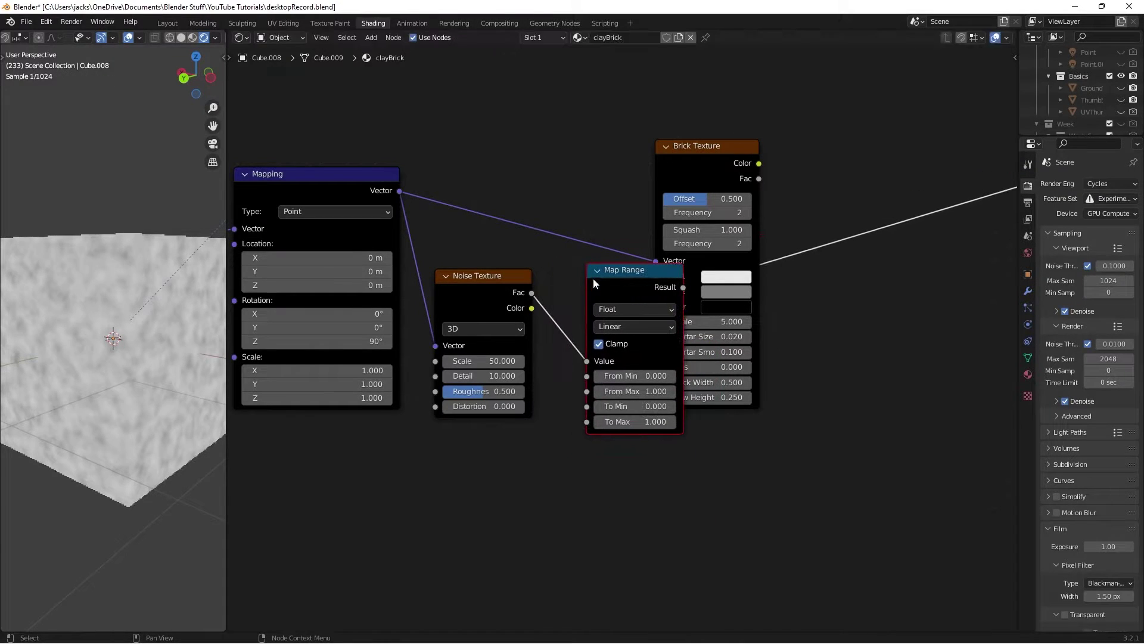
drag(614, 274, 572, 274)
- Connect the Map Range Result to the Brick Texture's Mortar Size and preview the Brick Texture on the cube
drag(681, 179, 768, 159)
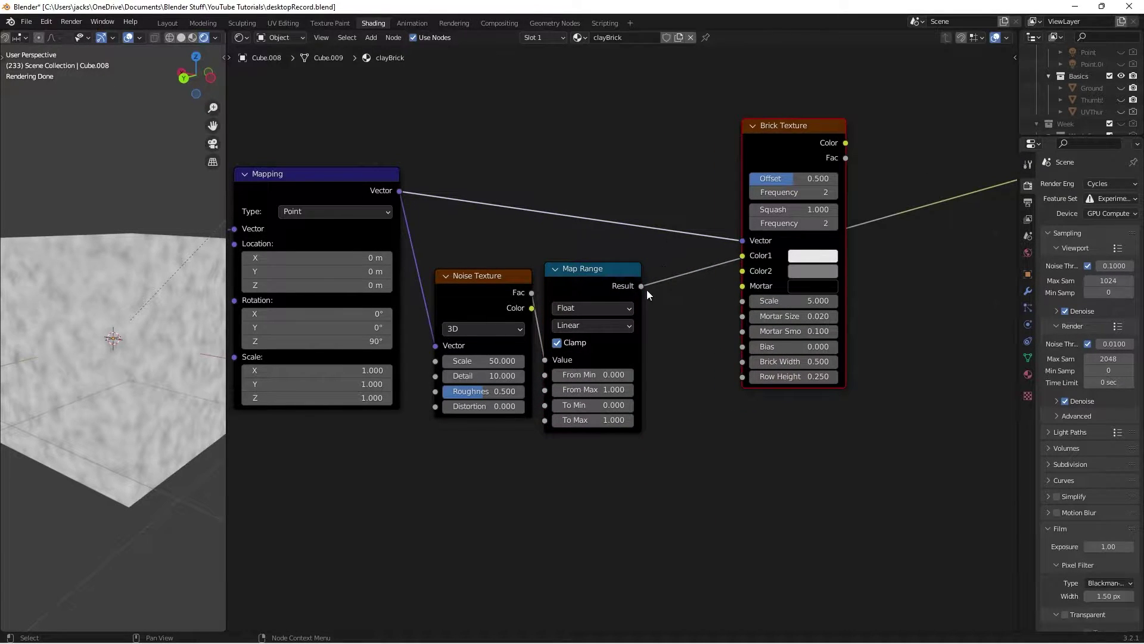
drag(641, 286, 743, 316)
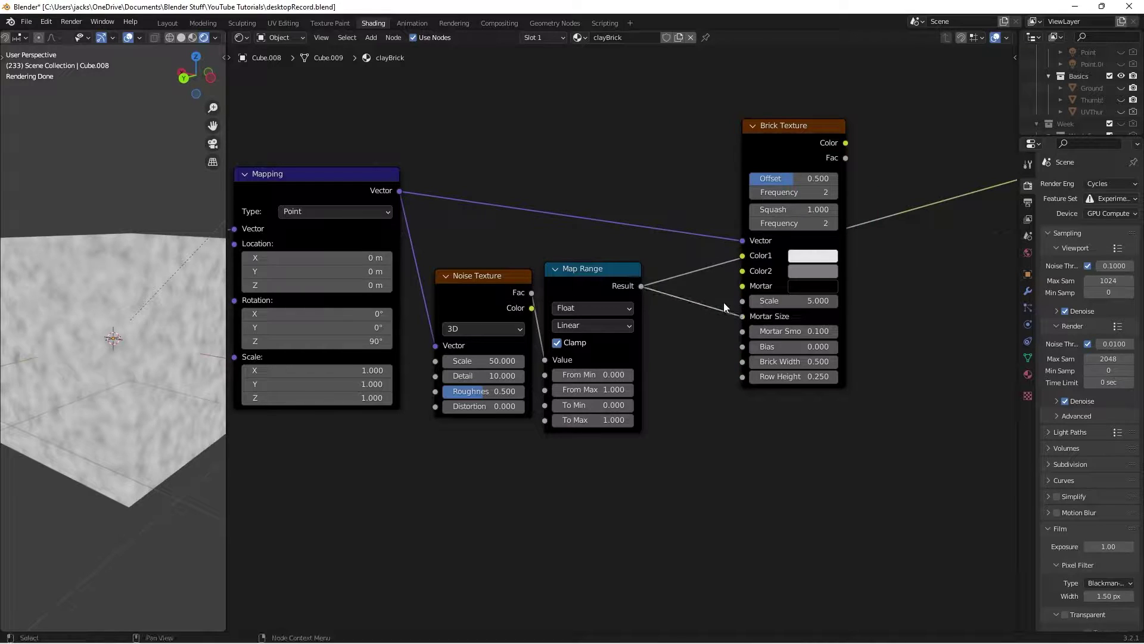
ctrl+shift+click(785, 162)
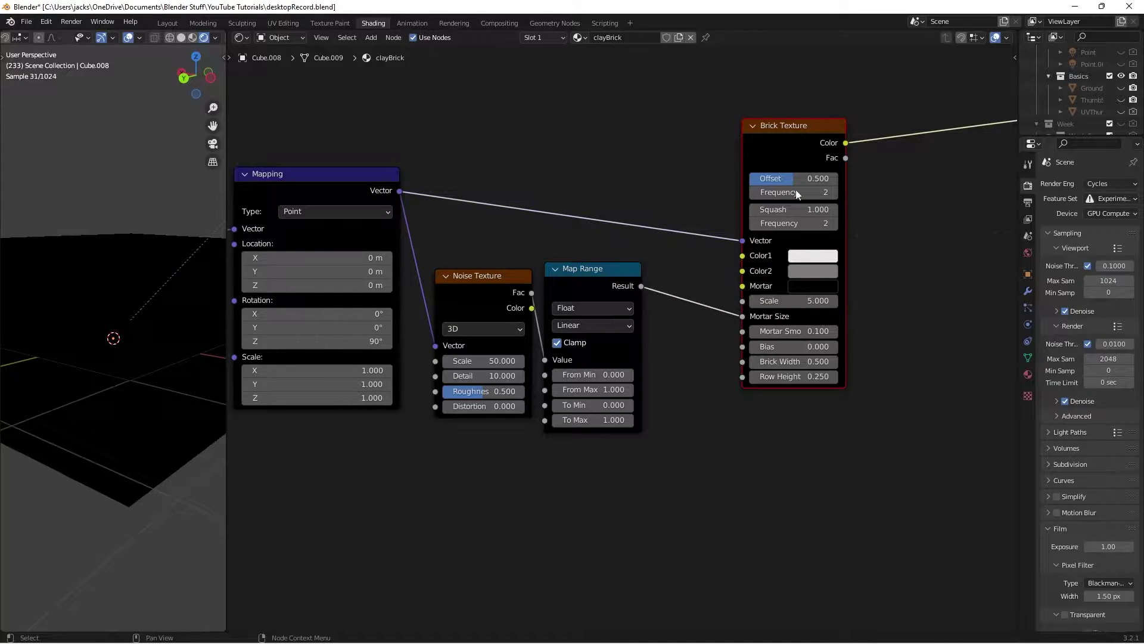
- Set the Map Range node's To Max to 0.02
click(608, 416)
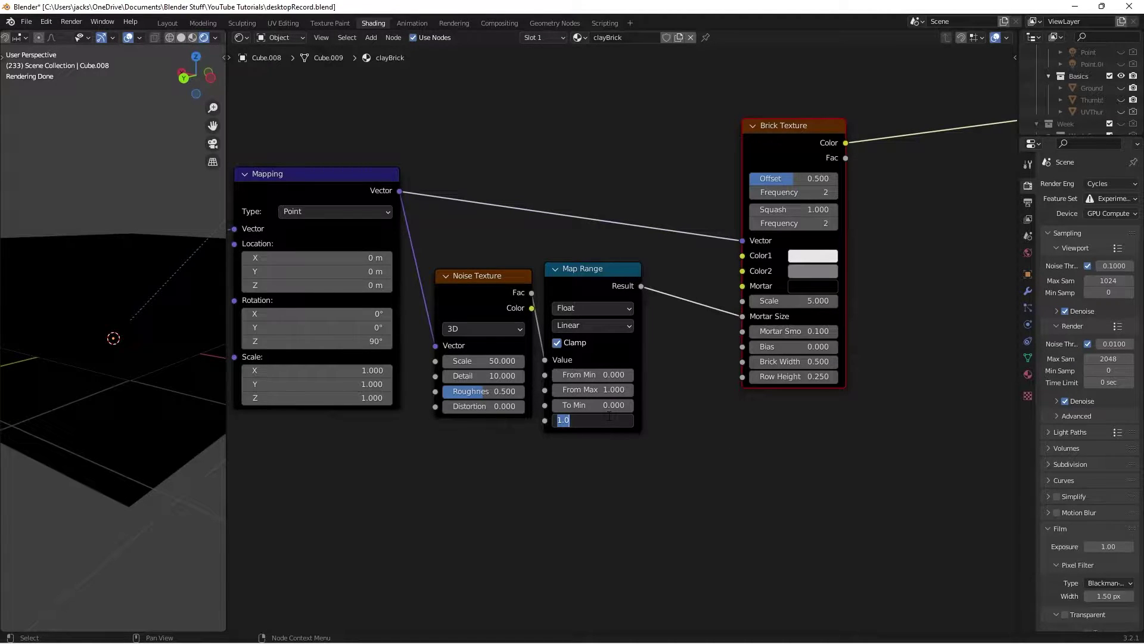
text(0.02)
key(Return)
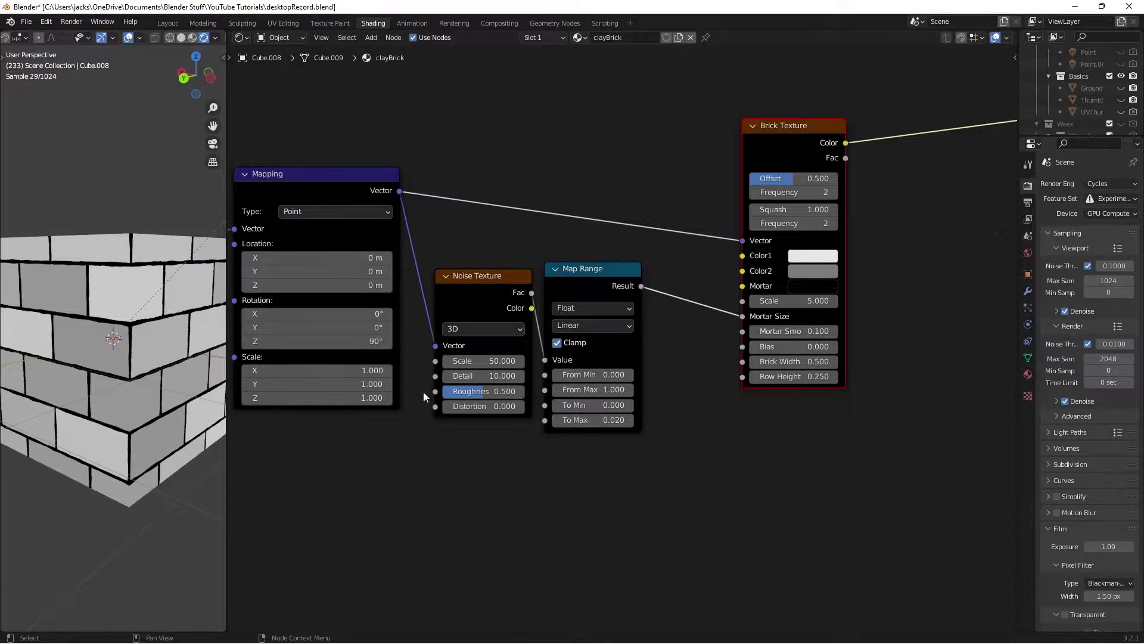
- Set the Map Range node's From Min to 0.3 and From Max to 0.7, and save the file
click(627, 379)
click(628, 379)
click(628, 379)
click(559, 389)
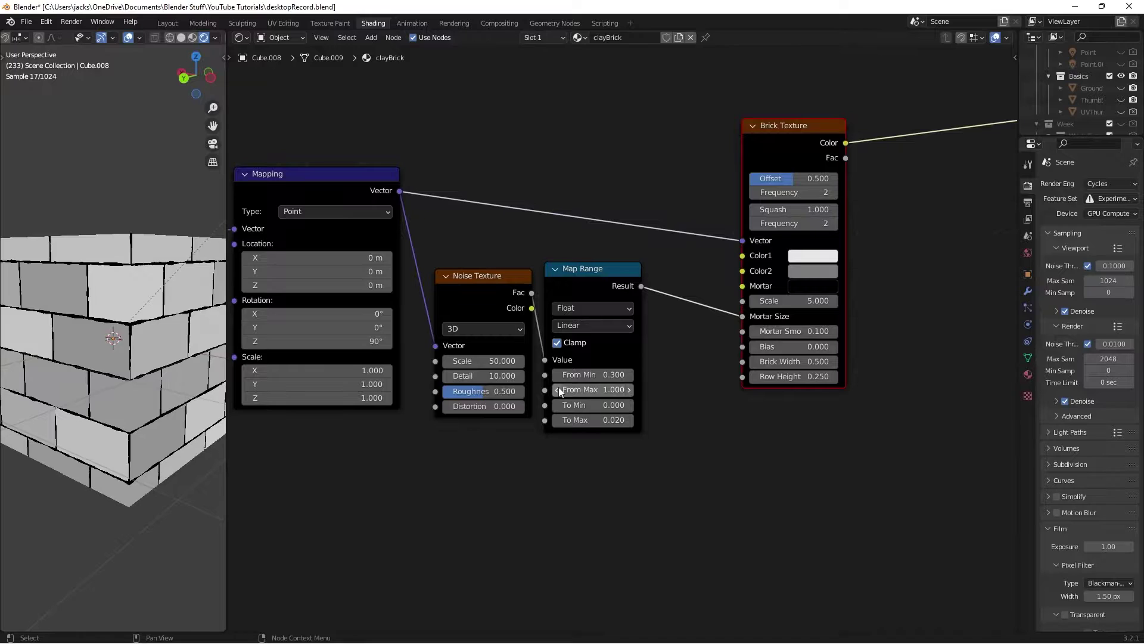
click(559, 389)
click(560, 388)
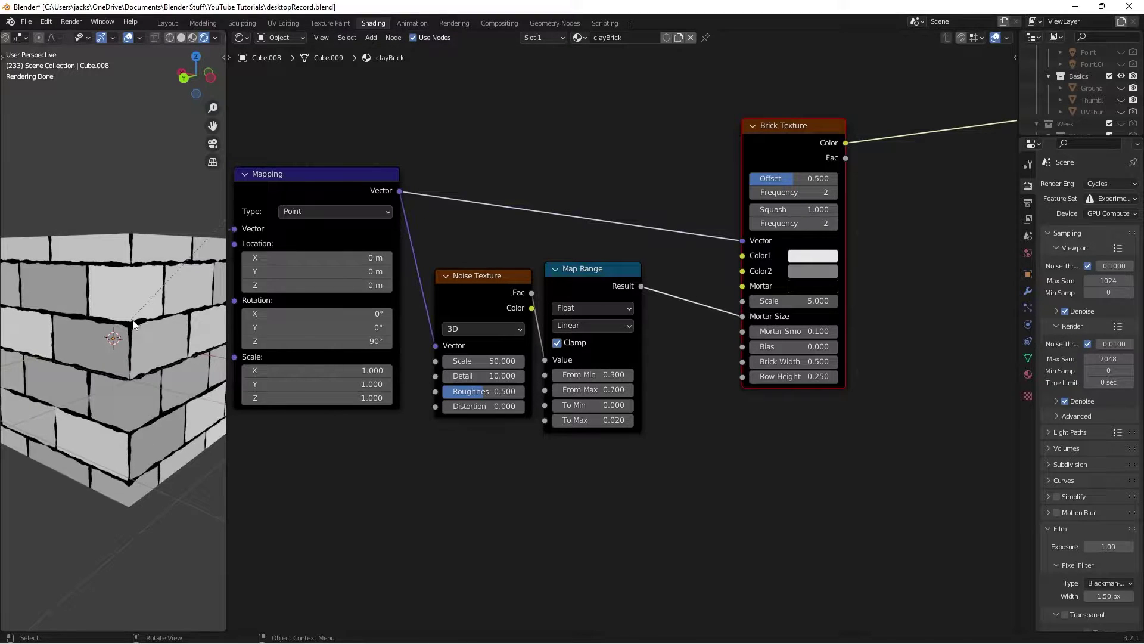
middle_drag(136, 325, 156, 298)
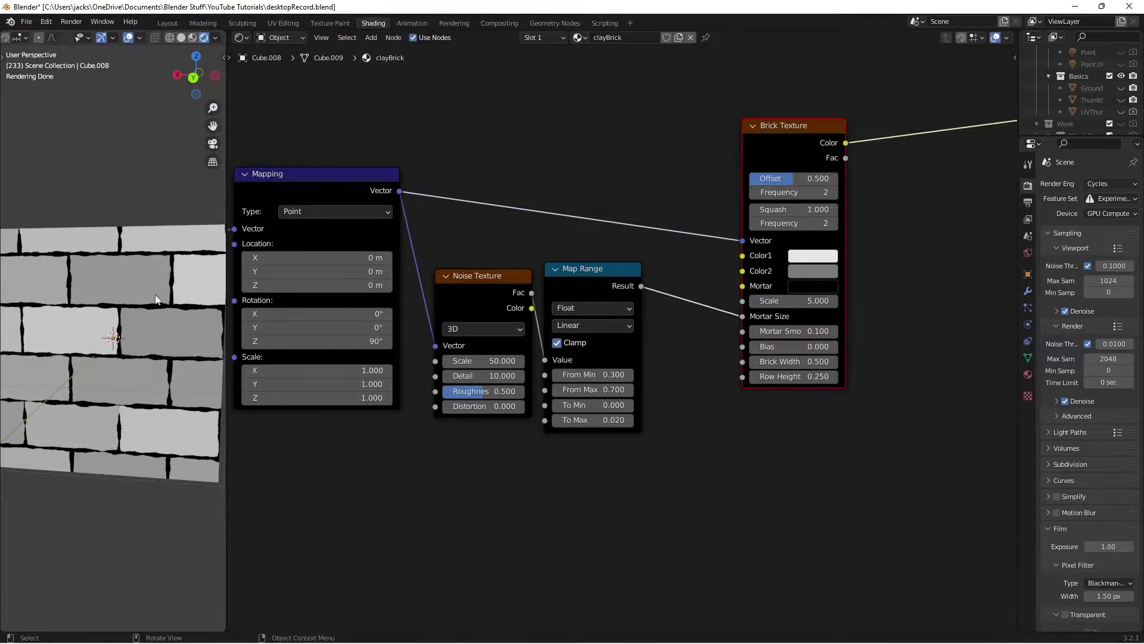
key(ctrl+s)
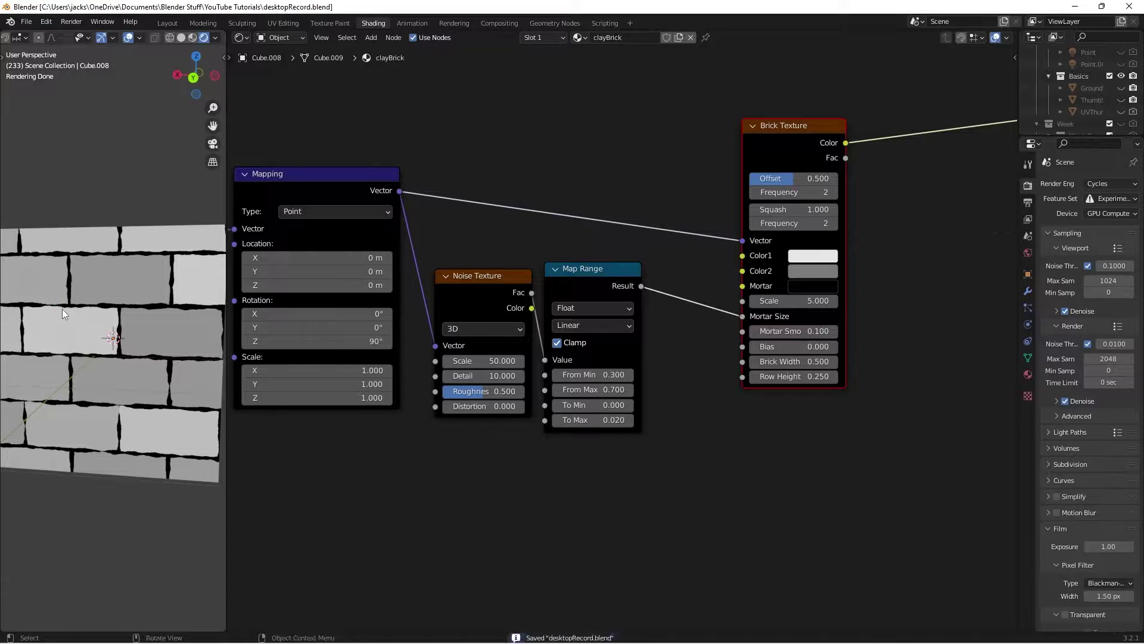
- Set the Brick Texture's Scale to 10
click(646, 213)
middle_drag(646, 213, 505, 250)
scroll(505, 251, up, 2)
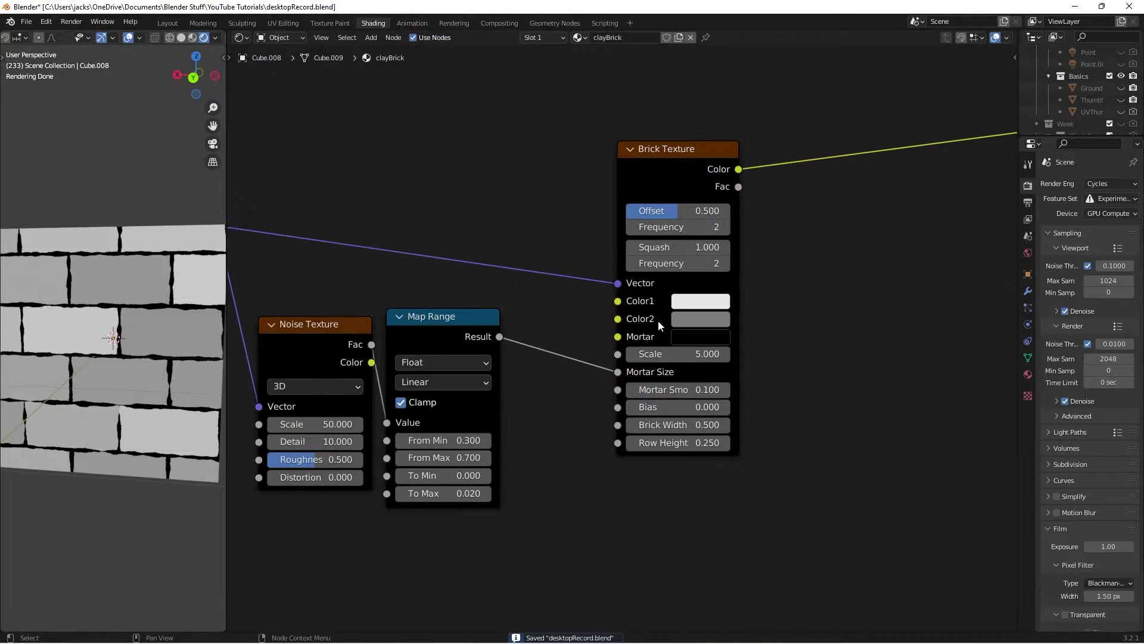
click(658, 355)
text(10)
key(Return)
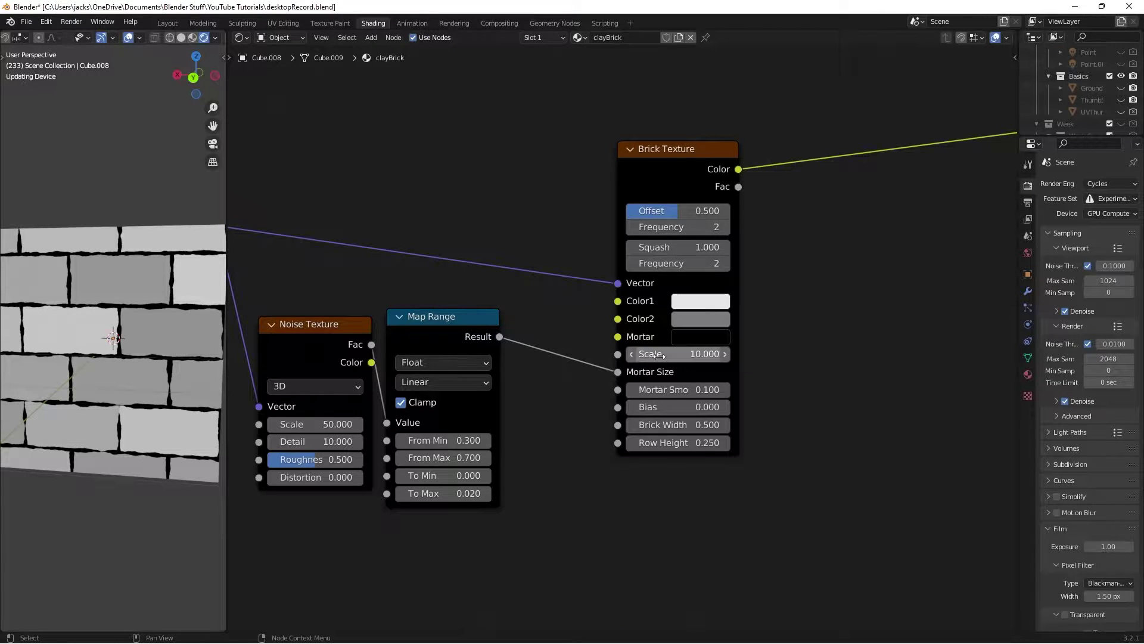
- Set the Brick Texture's Color1 to pure white and Color2 to a darker grey with a value of 0.1
middle_drag(495, 239, 452, 243)
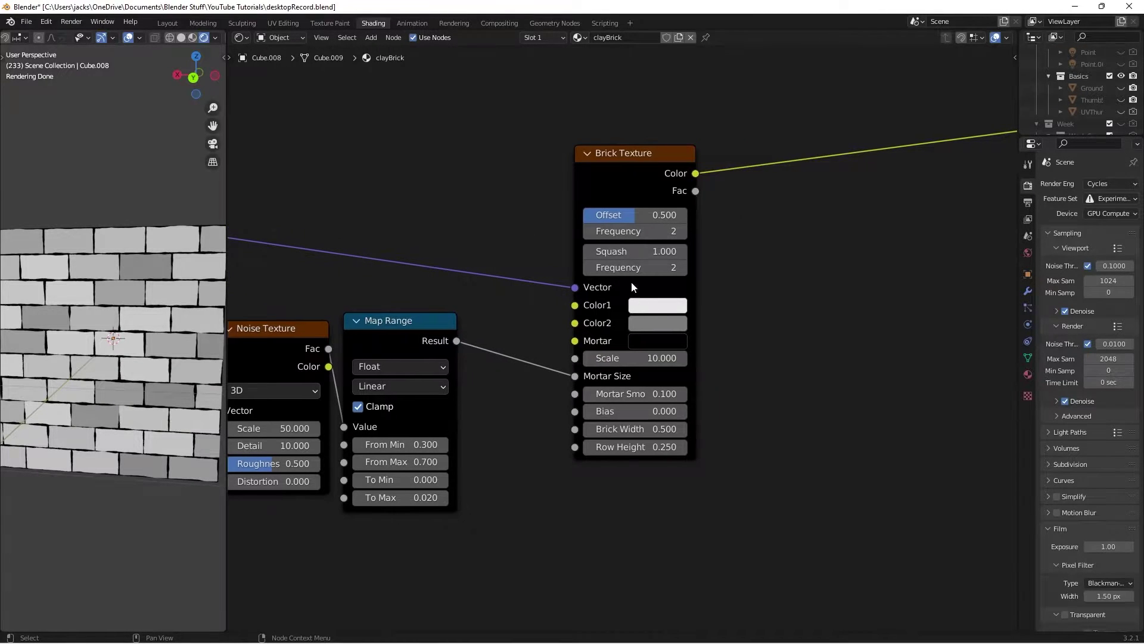
click(661, 302)
drag(771, 105, 771, 66)
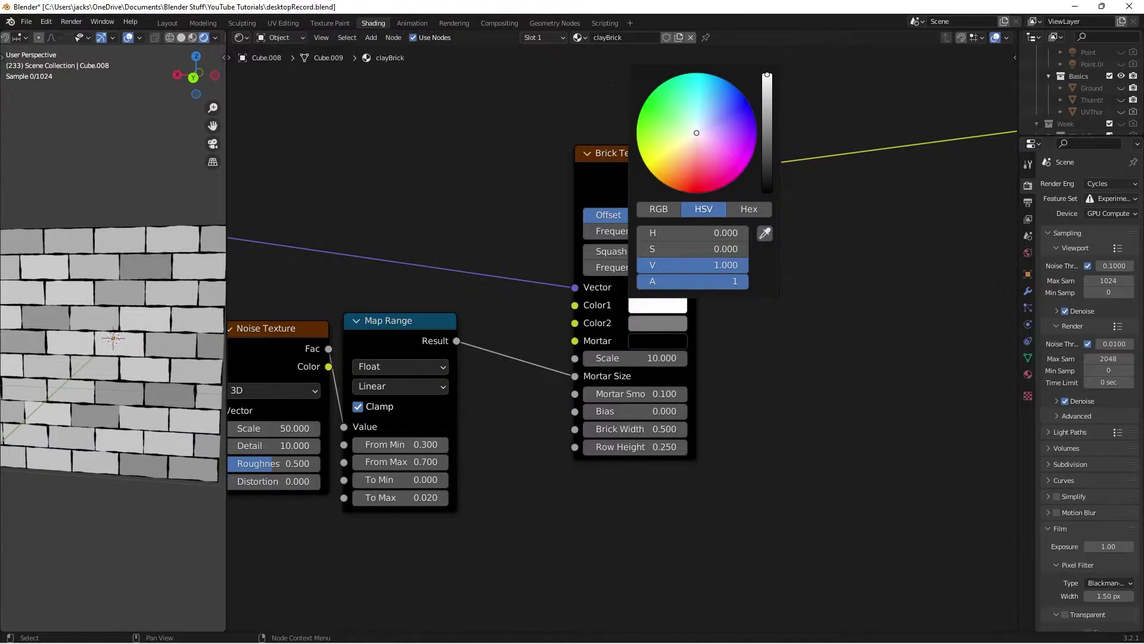
click(651, 320)
click(671, 283)
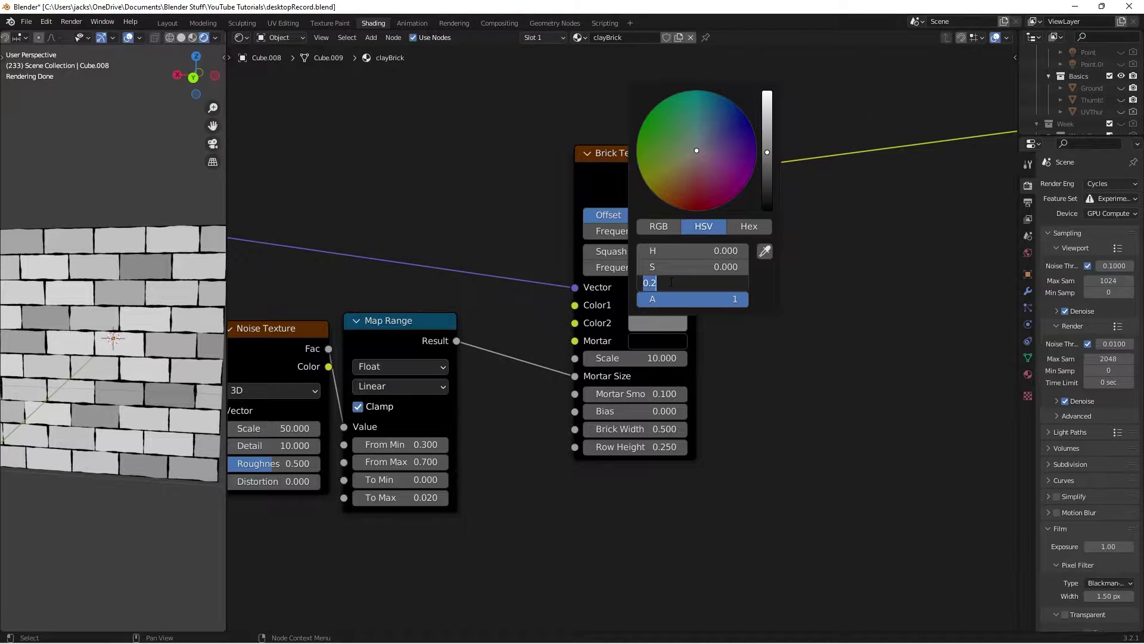
text(.1)
key(Return)
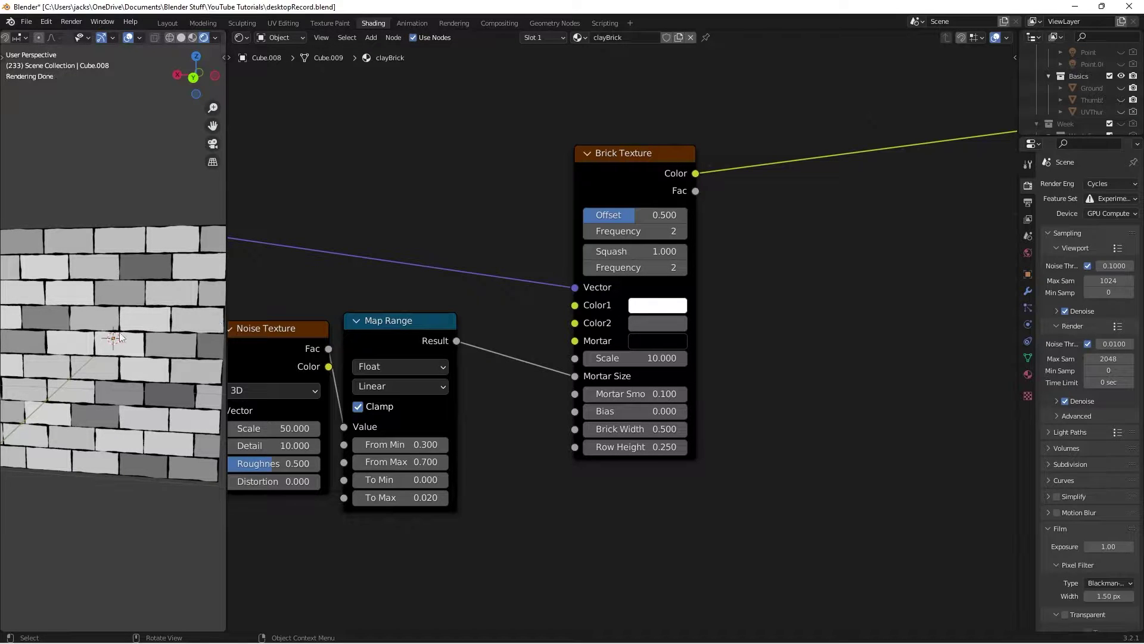
- Set the Brick Texture's Brick Width to 0.75 and Mortar Smooth to 0.5, and save the file
click(623, 429)
key(BackSpace)
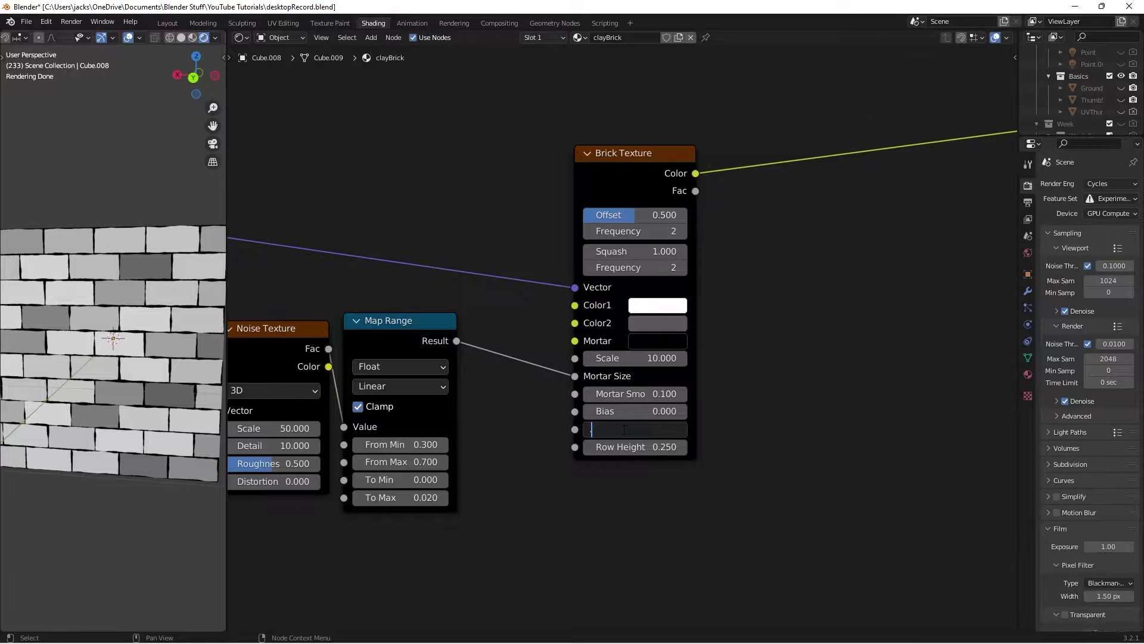
key(Return)
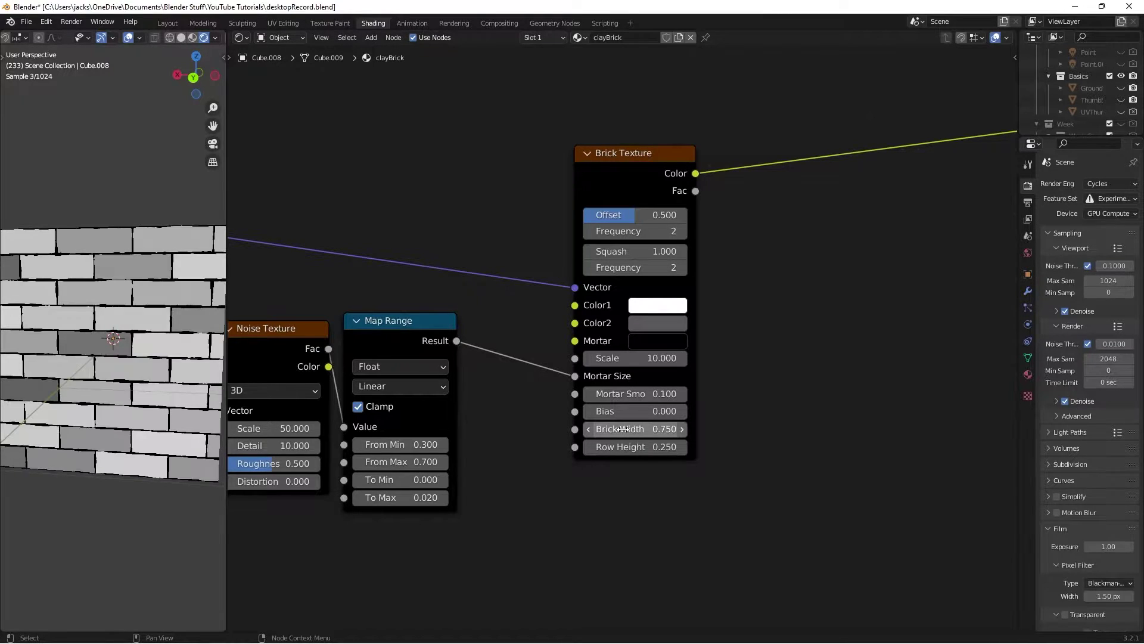
click(639, 395)
key(BackSpace)
text(.5)
key(Return)
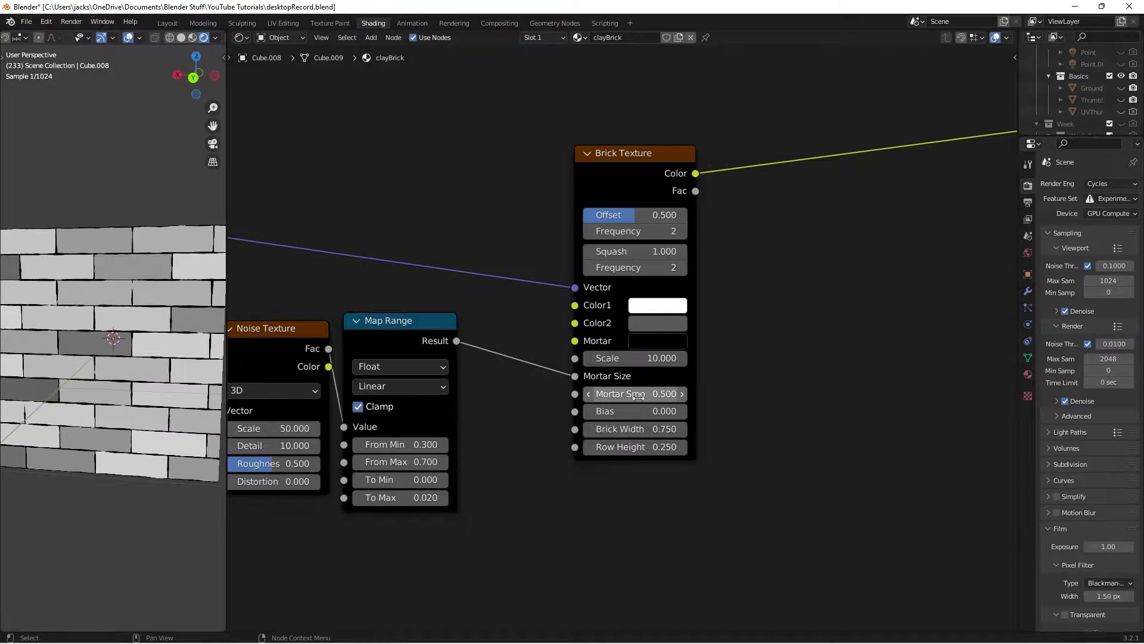
key(ctrl+s)
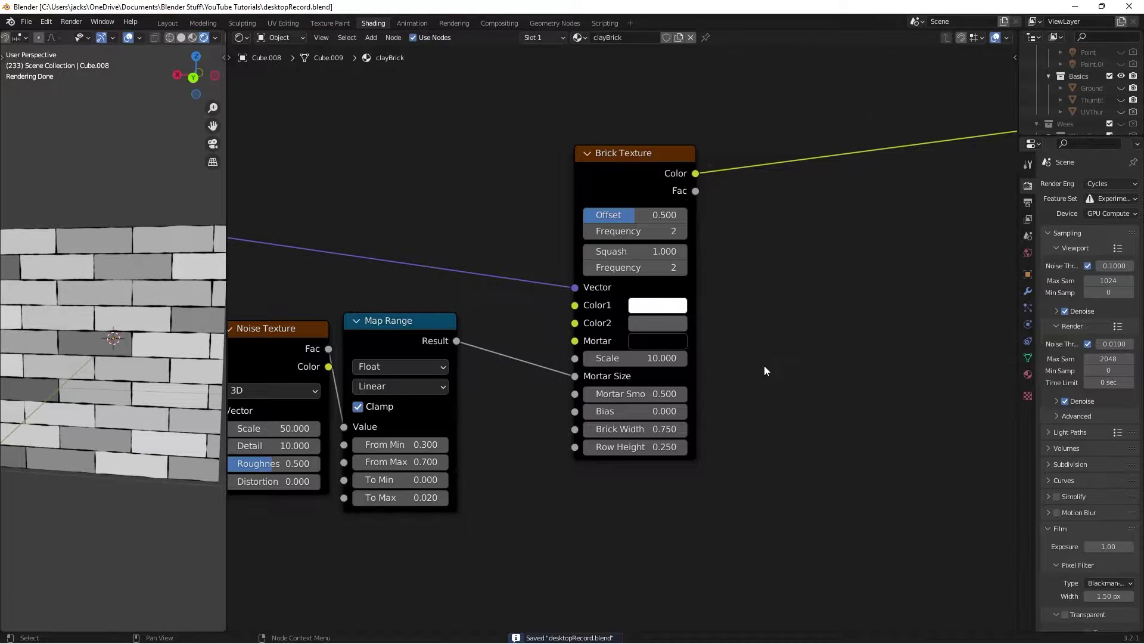
- Shift the Brick Texture node away from the Principled BSDF and add an Invert node between them
scroll(764, 366, down, 1)
drag(613, 200, 561, 193)
click(739, 288)
middle_drag(748, 290, 653, 295)
scroll(659, 295, up, 1)
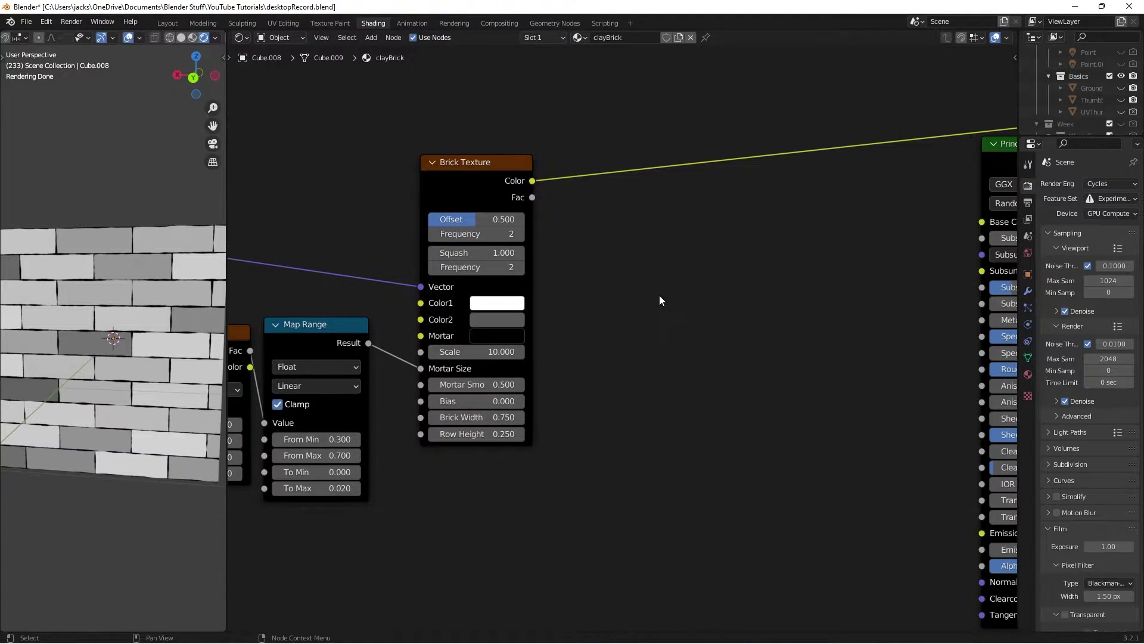
scroll(659, 295, down, 2)
key(shift+a)
click(659, 295)
text(inv)
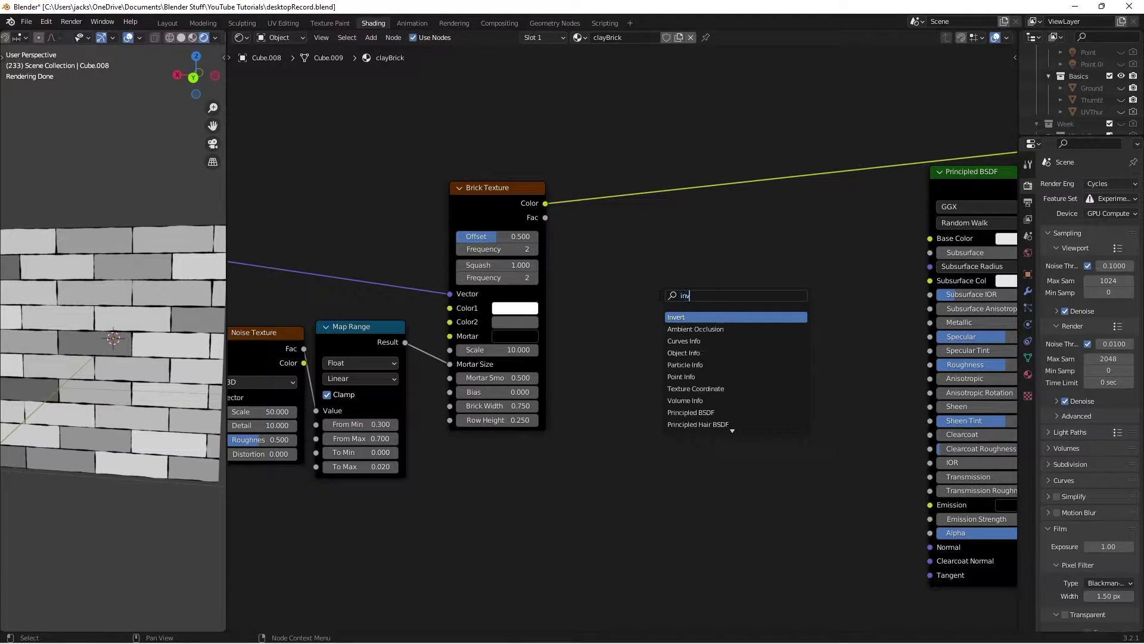
key(Return)
click(630, 257)
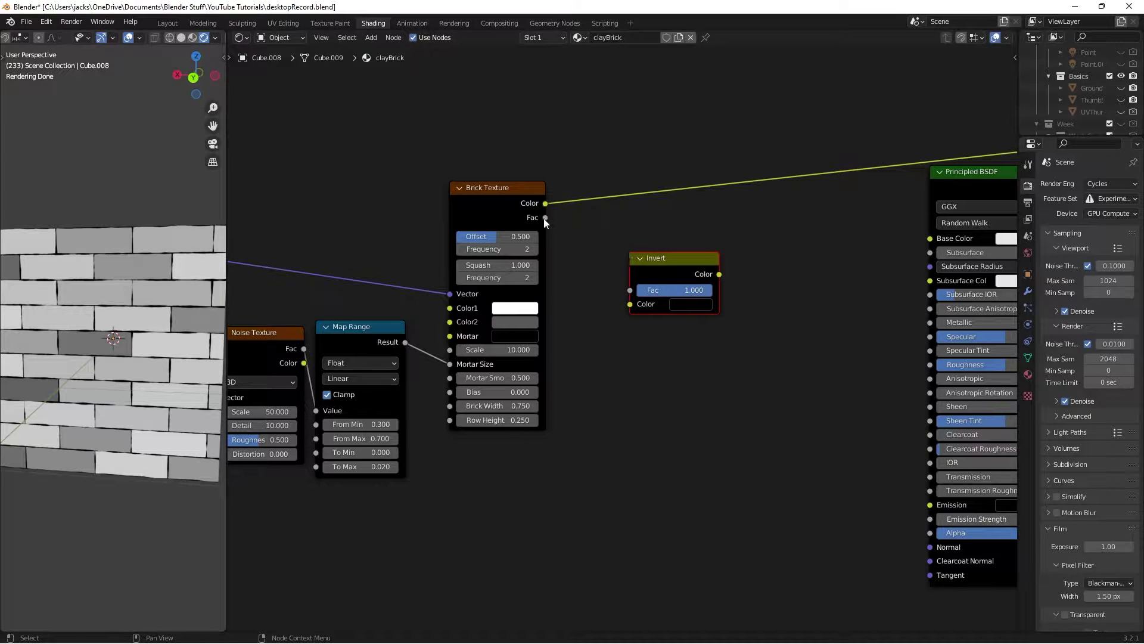
- Connect the Brick Texture's Fac to the Invert node's Color, move Invert closer, and preview it on the cube
drag(544, 218, 628, 305)
drag(659, 269, 615, 268)
ctrl+shift+click(615, 267)
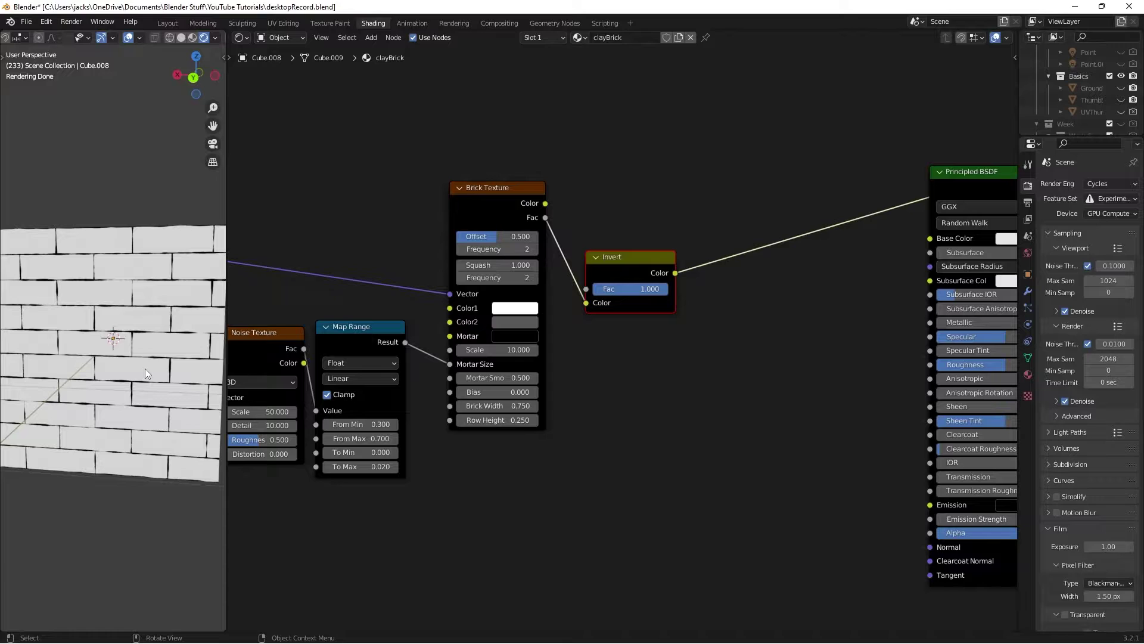
- Move the whole chain from Texture Coordinate to Invert farther away from the Principled BSDF
scroll(460, 370, down, 3)
middle_drag(440, 369, 525, 323)
click(571, 475)
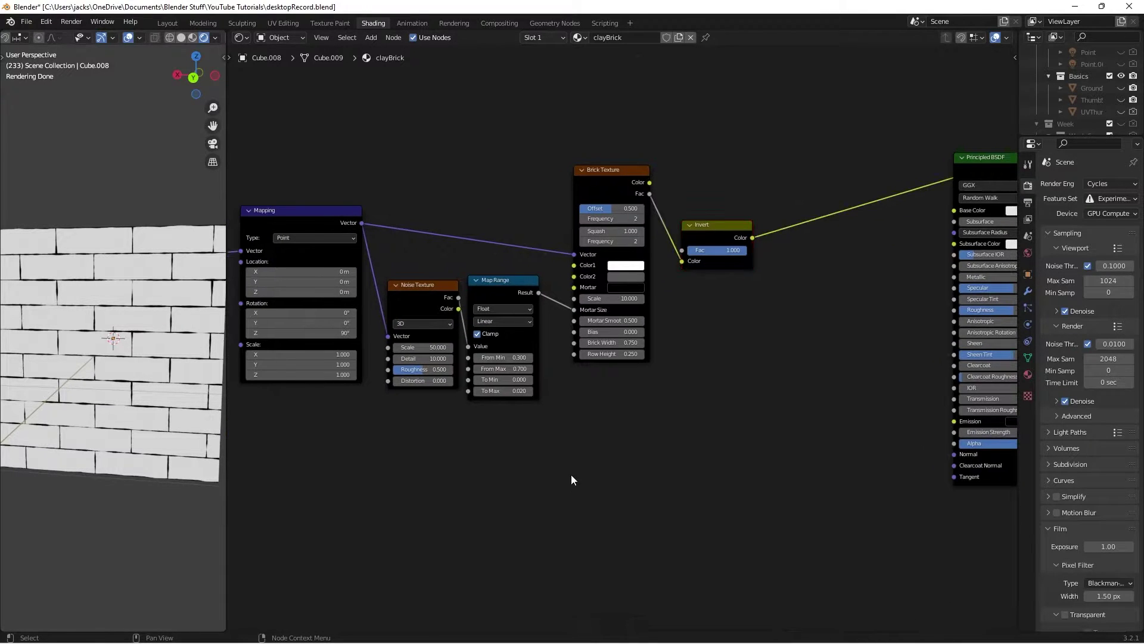
middle_drag(517, 487, 604, 430)
scroll(604, 431, down, 1)
drag(307, 123, 793, 413)
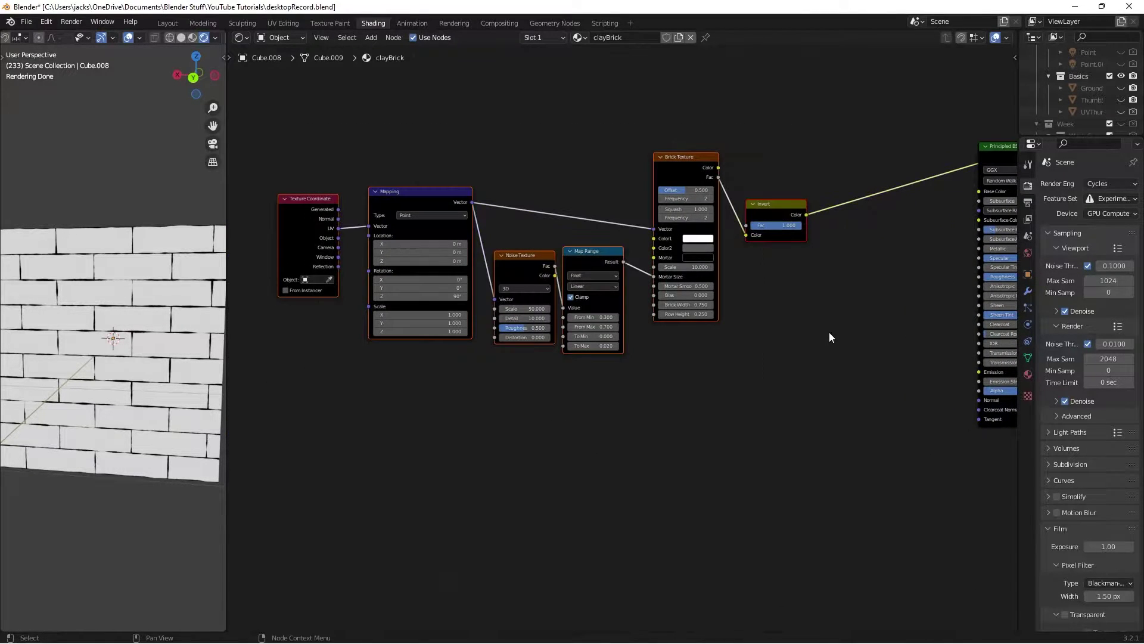
key(g)
click(663, 306)
click(626, 361)
- Add a Musgrave Texture node below the Noise Texture
middle_drag(536, 361, 739, 350)
scroll(730, 352, up, 1)
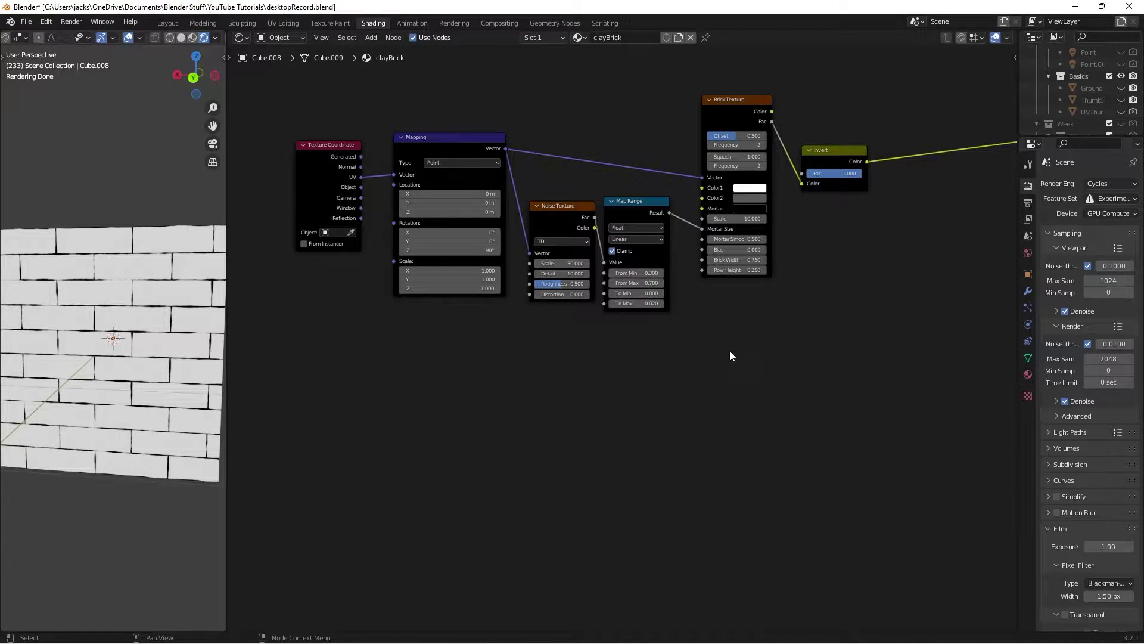
key(shift+a)
click(730, 352)
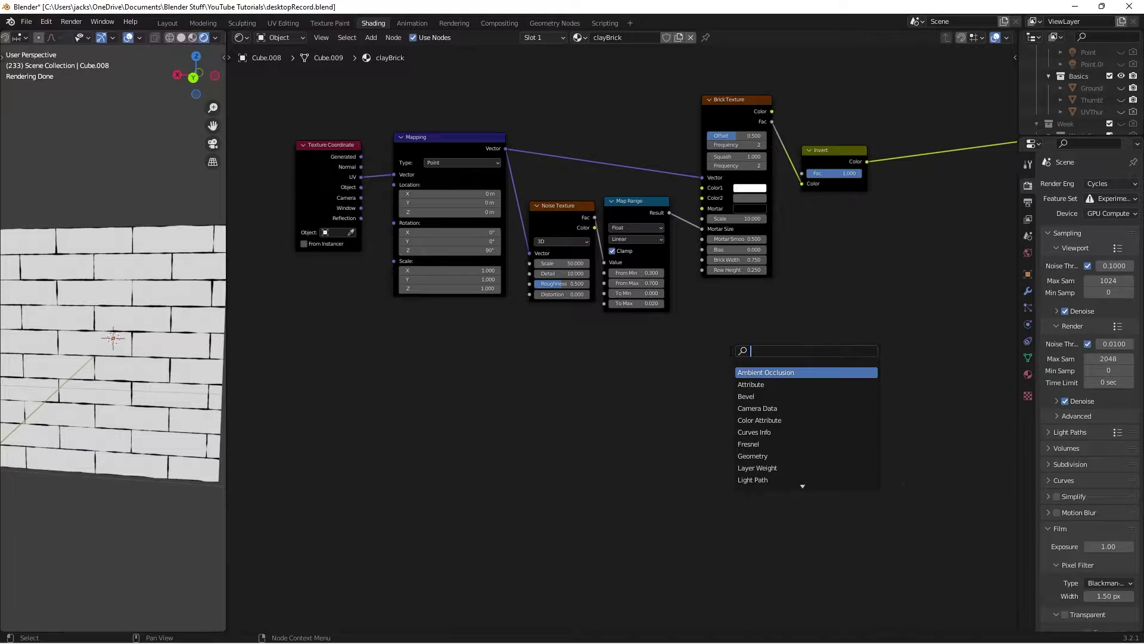
text(im)
key(BackSpace)
key(BackSpace)
text(mus)
key(Return)
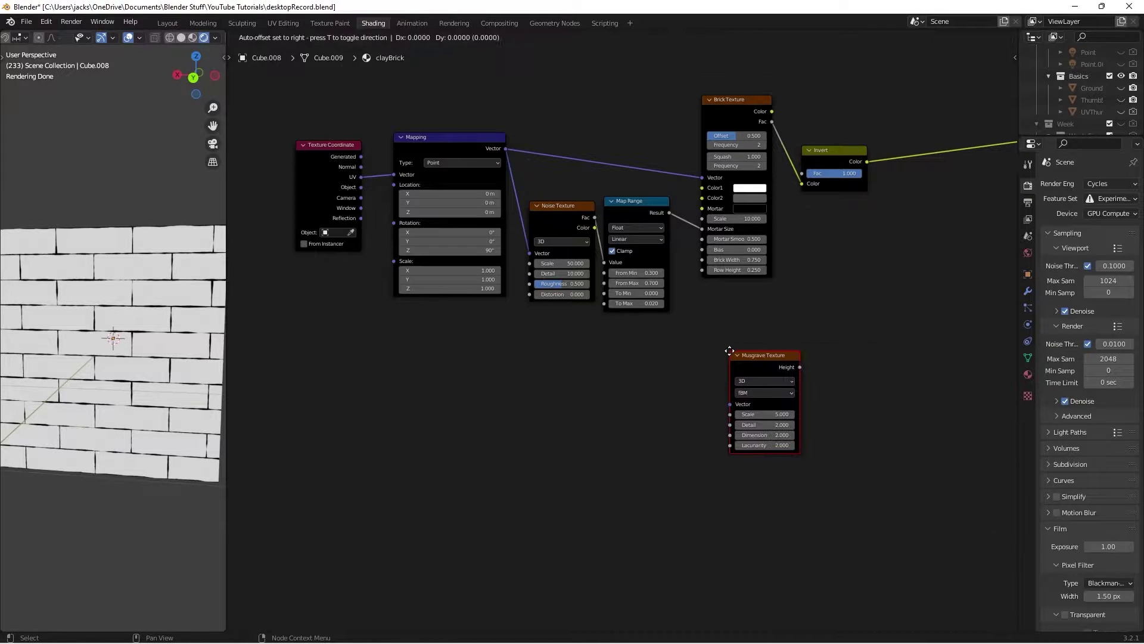
click(549, 361)
- Connect the Mapping Vector to the Musgrave Texture's Vector and preview the Musgrave Texture on the cube
drag(506, 149, 549, 414)
drag(587, 381, 567, 387)
ctrl+shift+click(595, 385)
scroll(616, 389, up, 1)
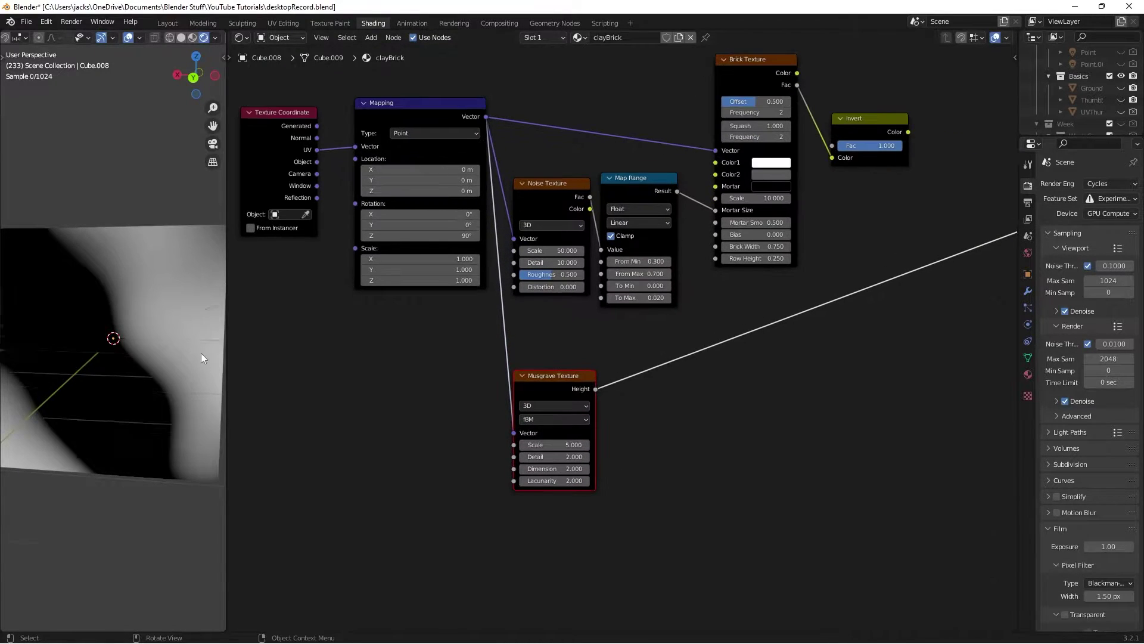
- Set the Musgrave Texture's Scale to 100, Detail to 10 and Dimension to 0.5
click(545, 445)
text(100)
key(Return)
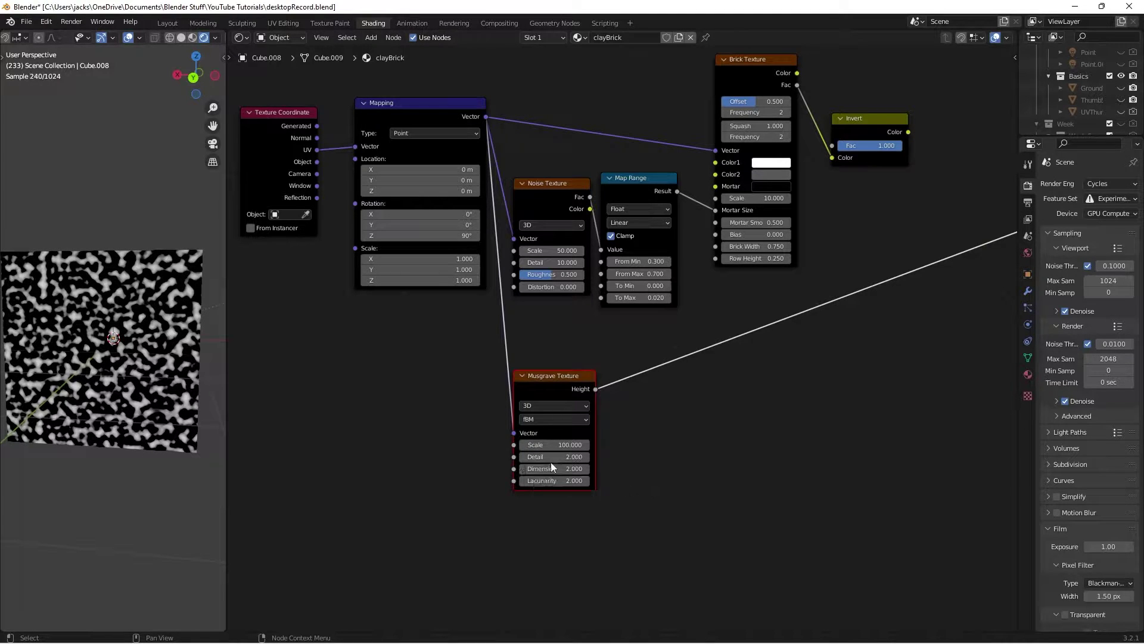
click(550, 462)
text(10)
key(Return)
click(550, 469)
text(.5)
key(Return)
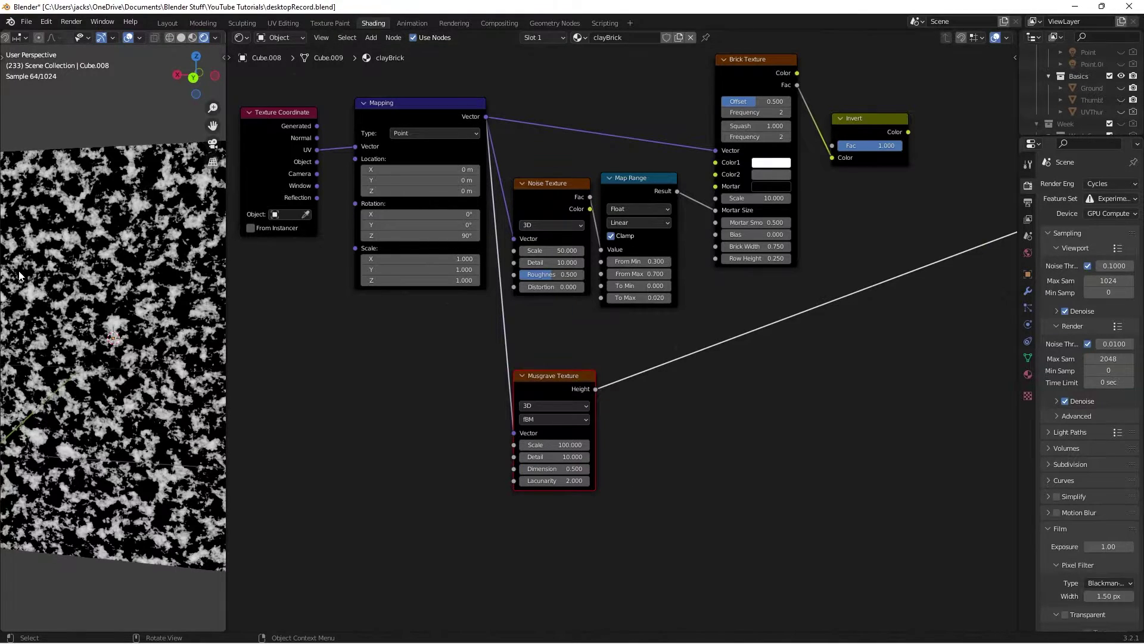
- Insert a Map Range node on the Musgrave Texture's Height output, place it beside that node, and save the file
drag(543, 382, 542, 382)
click(564, 335)
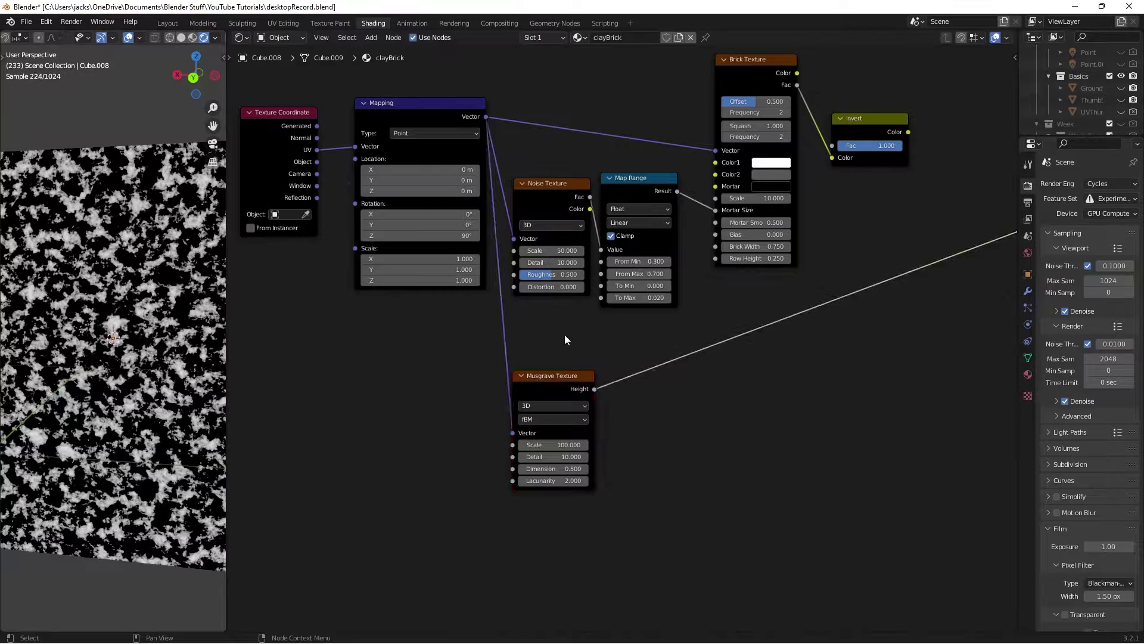
ctrl+right_drag(644, 334, 683, 424)
ctrl+shift+click(569, 386)
key(shift+a)
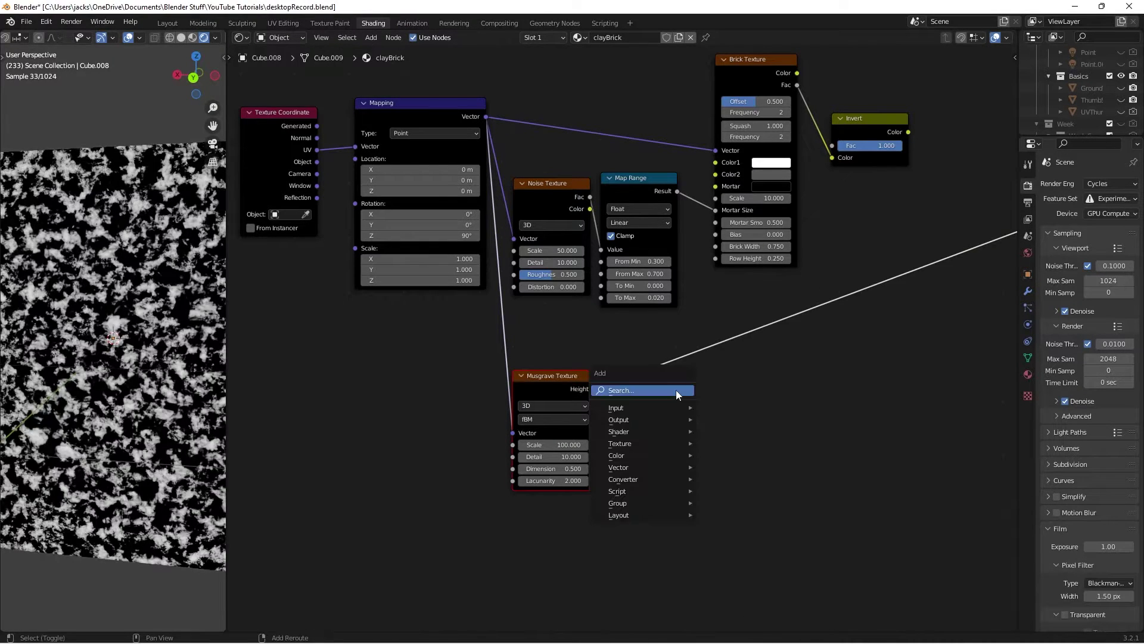
click(675, 390)
text(range)
key(Return)
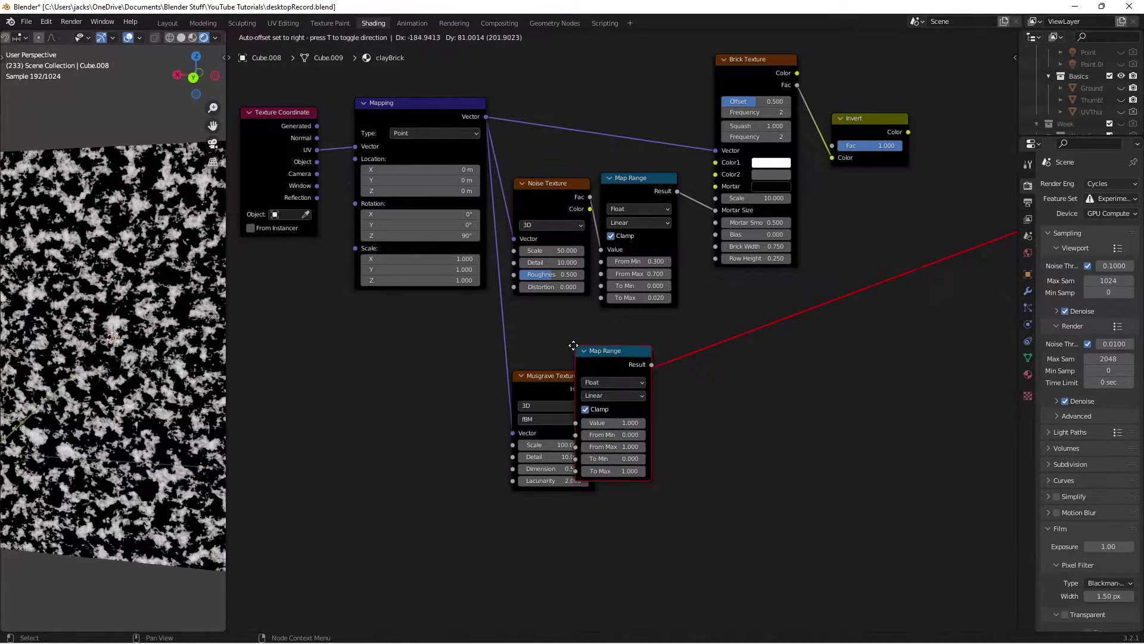
click(608, 361)
drag(658, 379, 628, 388)
click(638, 361)
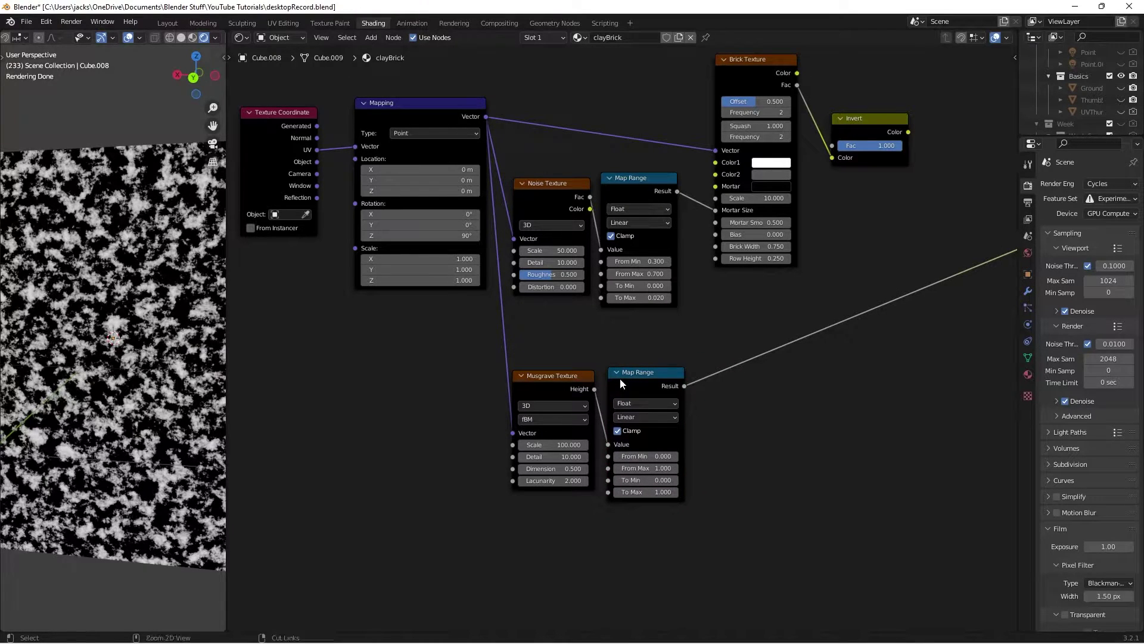
key(ctrl+s)
- Align the Musgrave Texture with its Map Range and duplicate the pair below, keeping the Mapping Vector connection
drag(552, 382, 549, 376)
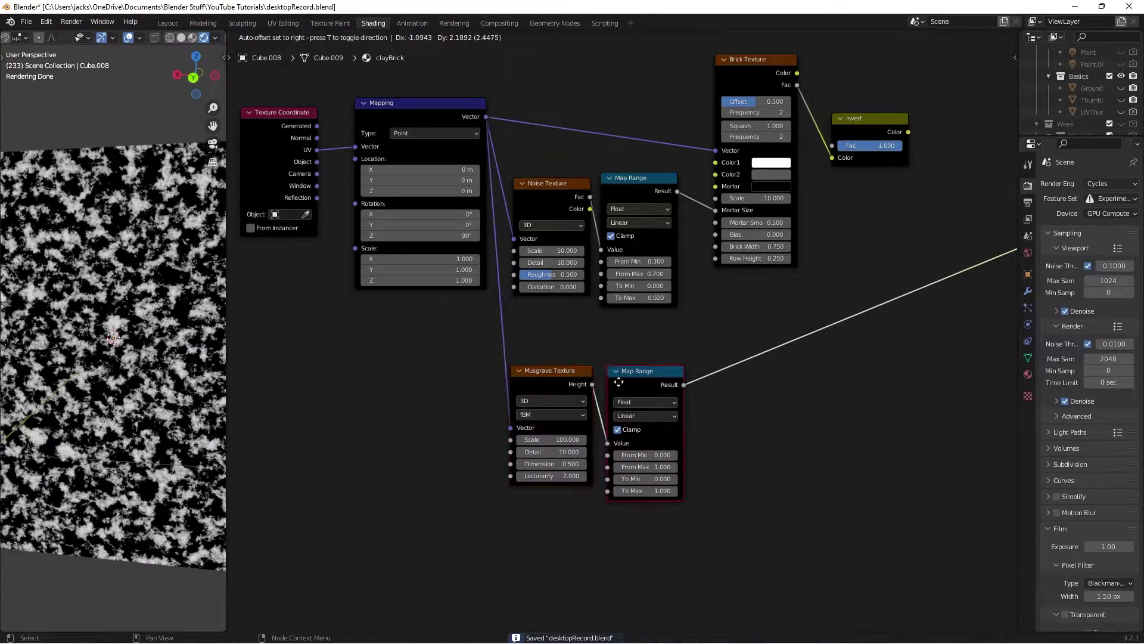
middle_drag(582, 366, 639, 318)
drag(534, 297, 781, 431)
middle_drag(835, 386, 812, 366)
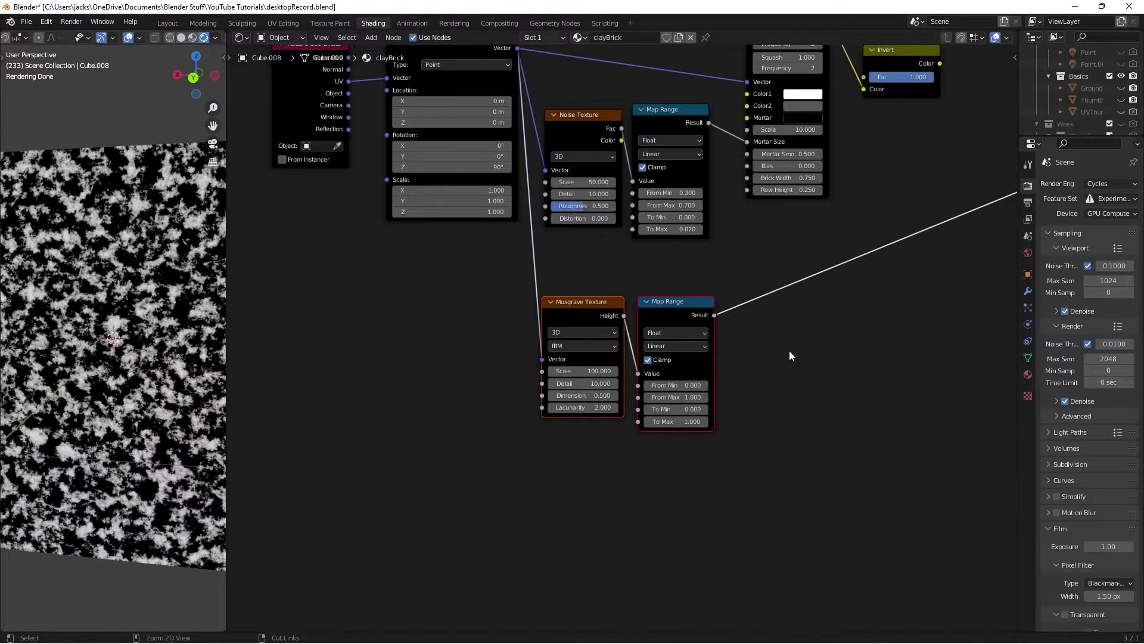
key(shift+d)
click(771, 492)
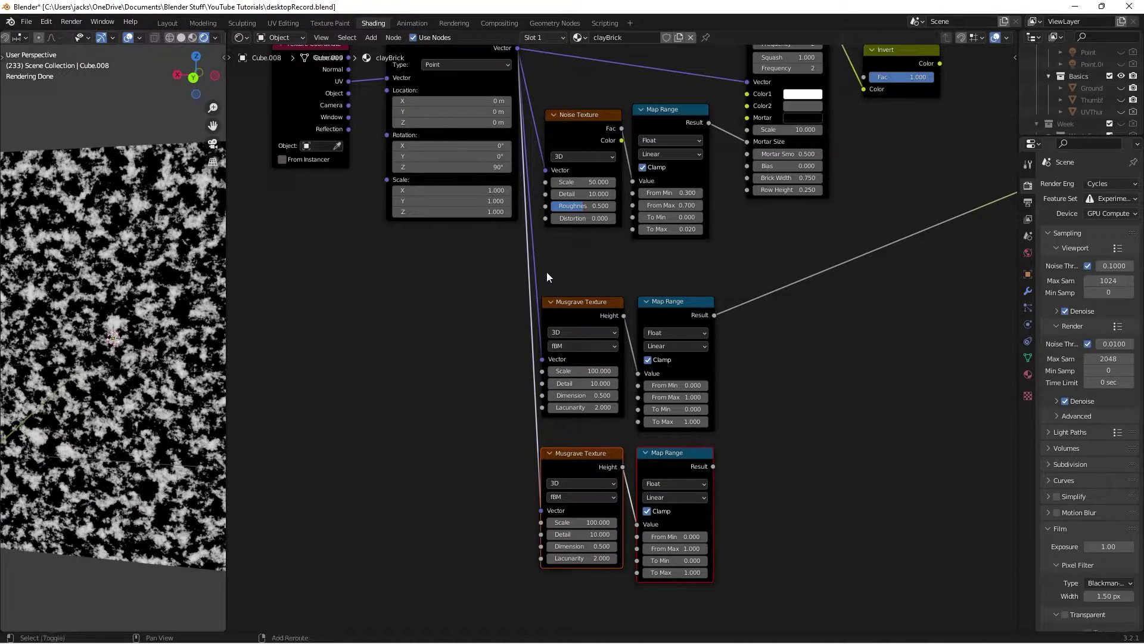
- Merge the Vector links of both Musgrave Textures into one reroute point and place it before the two nodes
shift+right_drag(574, 258, 462, 310)
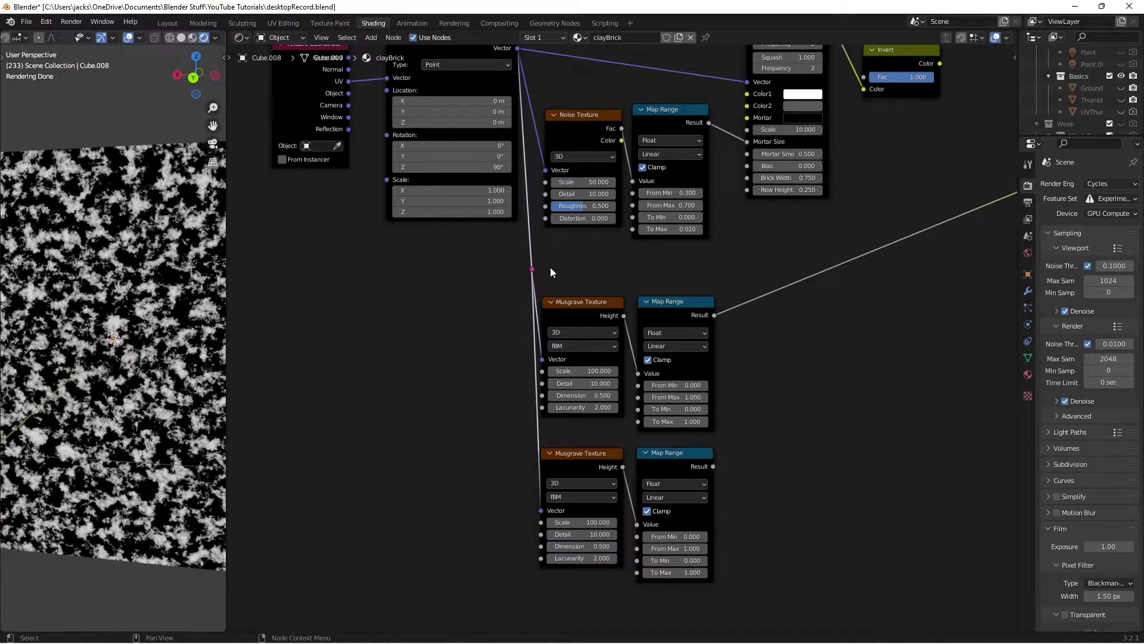
key(g)
click(505, 431)
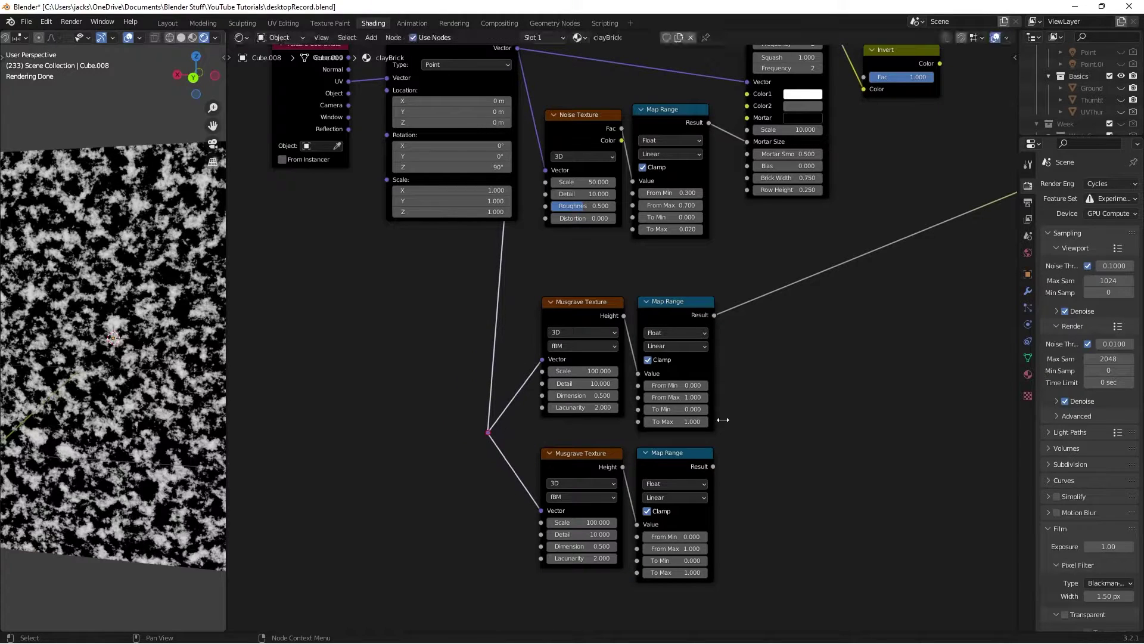
- Save the file, preview the lower Map Range, and set the lower Musgrave Texture's Scale to 200 and Dimension to 1
middle_drag(802, 426, 791, 374)
key(ctrl+s)
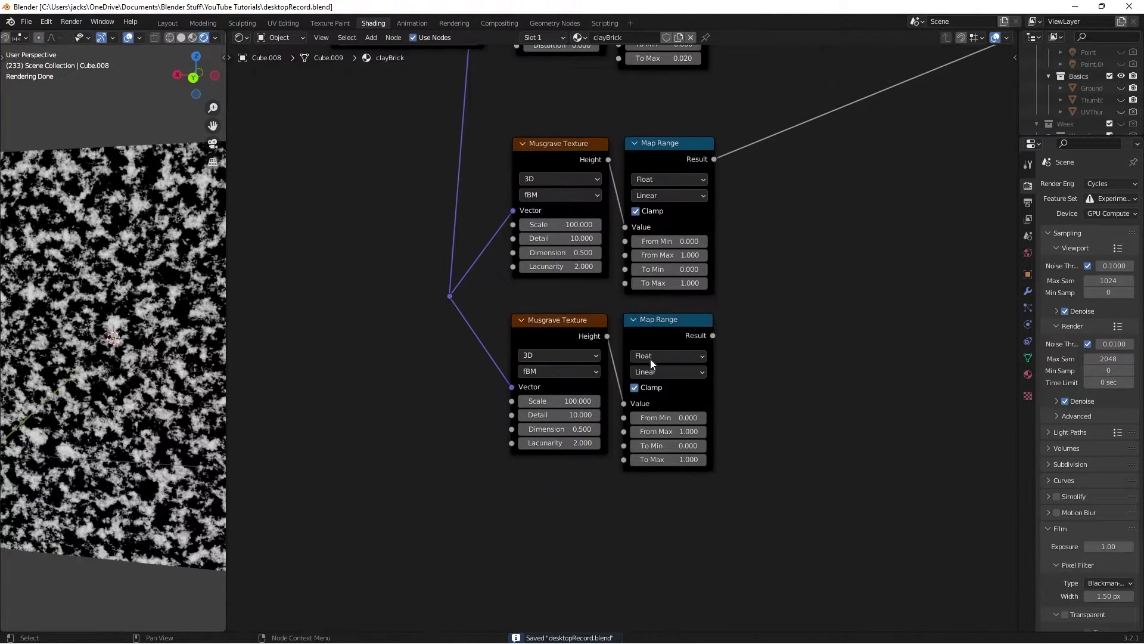
ctrl+shift+click(671, 346)
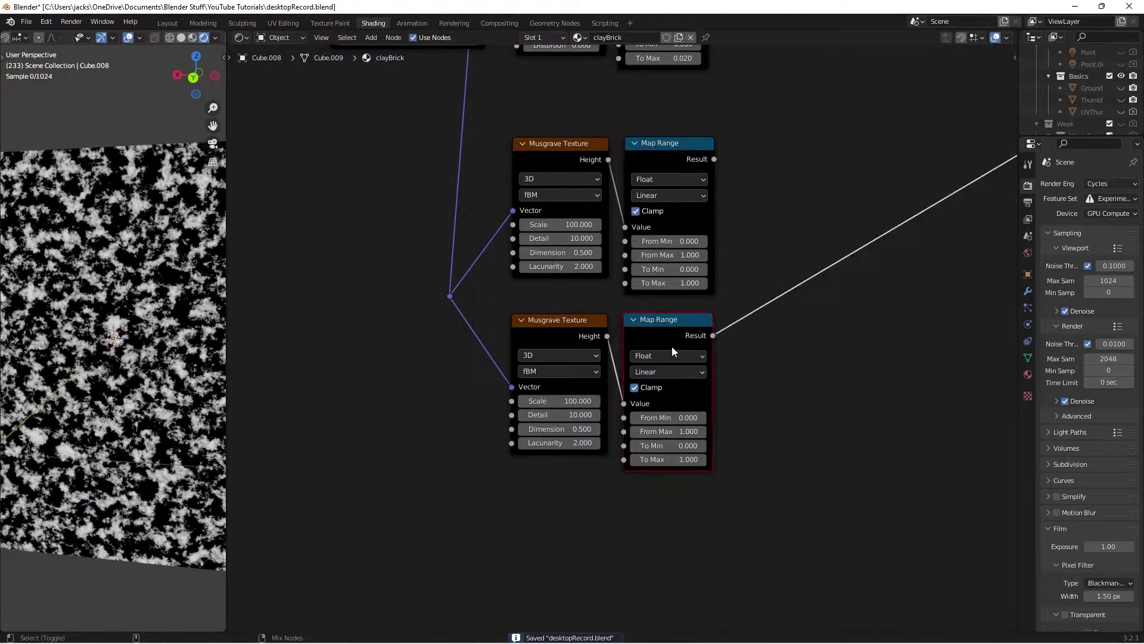
click(547, 401)
text(200)
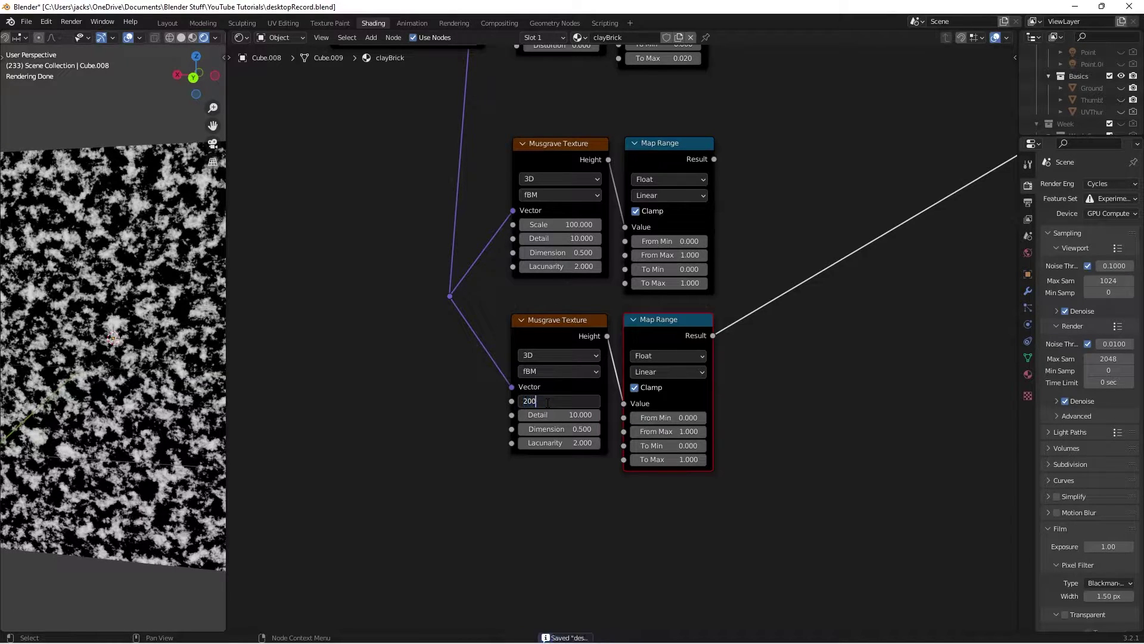
key(Return)
click(546, 429)
text(1)
key(Return)
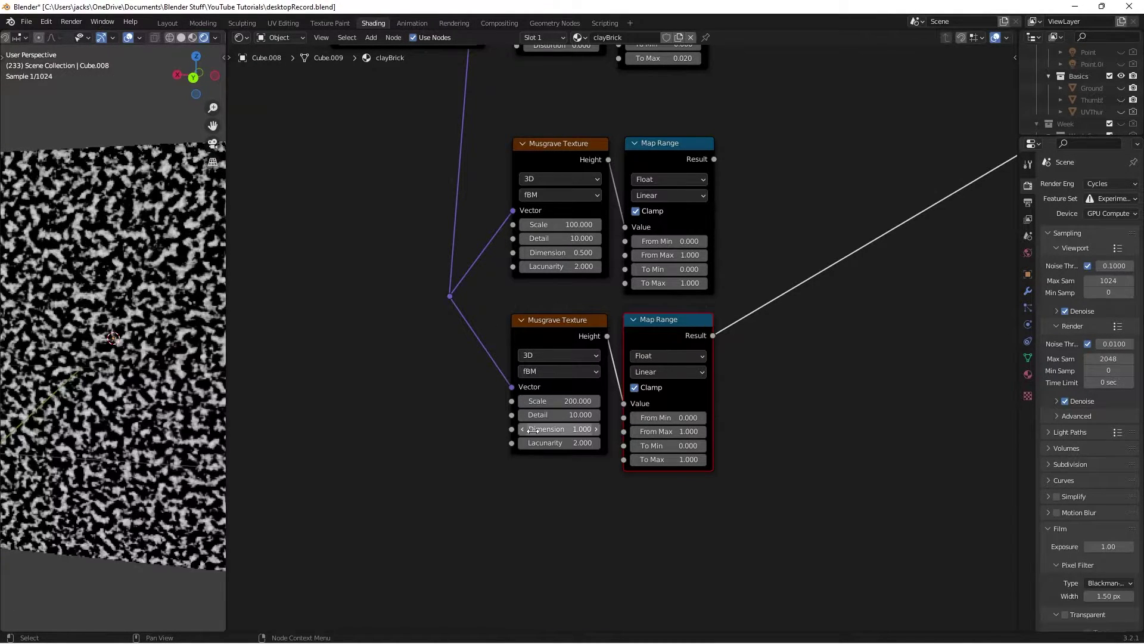
click(853, 399)
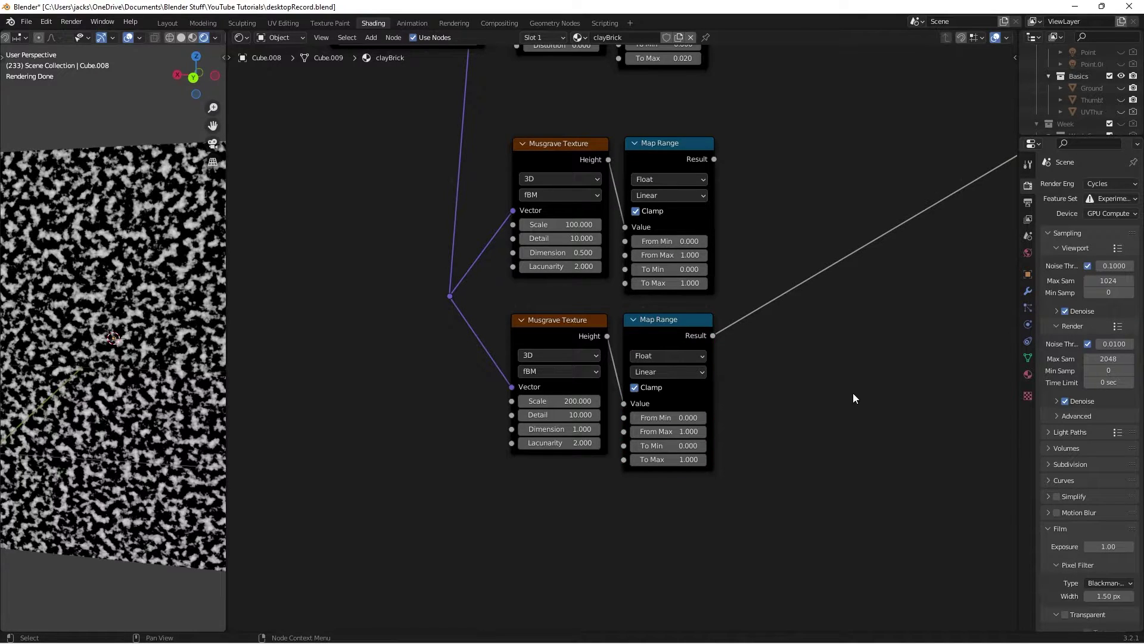
- Add a Mix node after the Map Ranges, connecting the upper Result to Color1 and the lower Result to Color2
scroll(872, 403, up, 1)
middle_drag(871, 404, 867, 416)
key(shift+a)
click(866, 416)
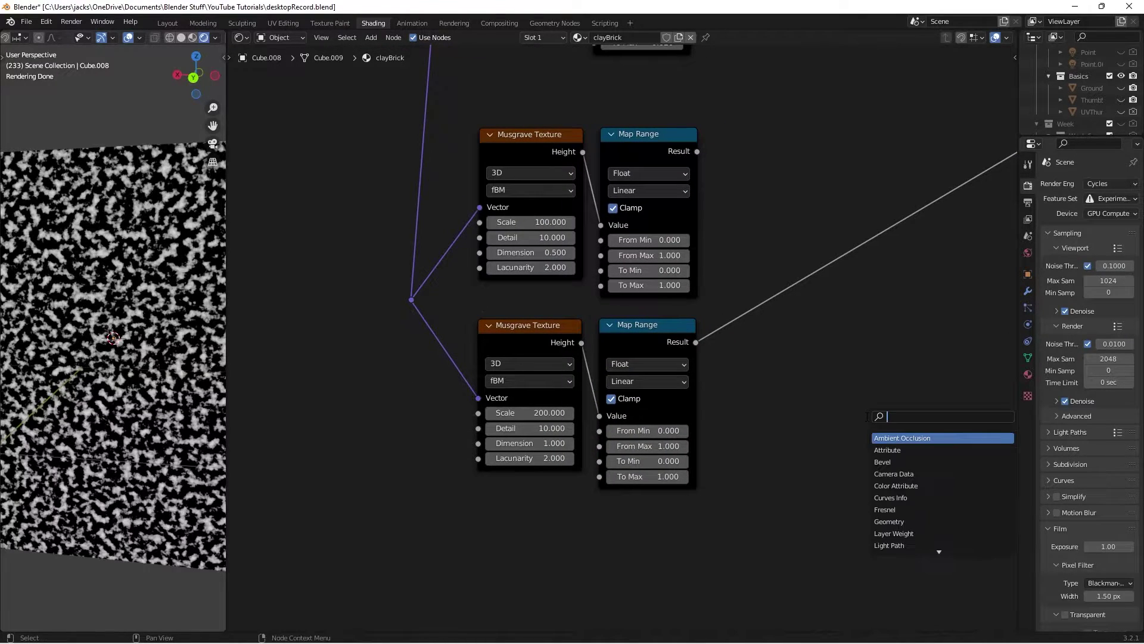
text(mix)
key(Return)
click(833, 216)
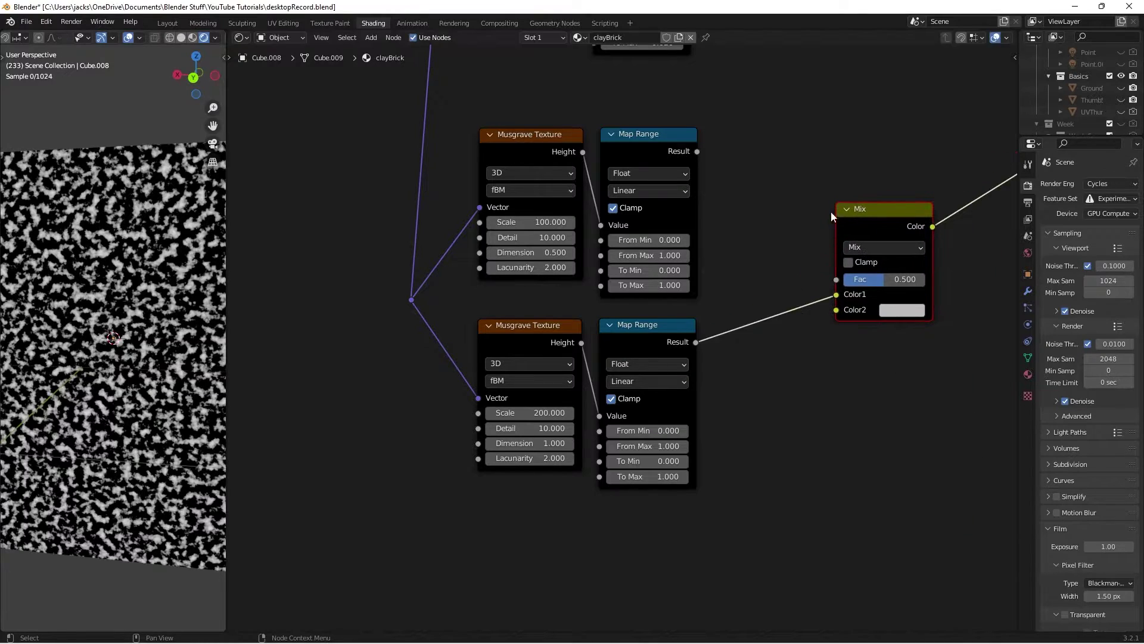
mouse_move(836, 295)
mouse_down()
mouse_move(821, 320)
mouse_move(835, 310)
mouse_up()
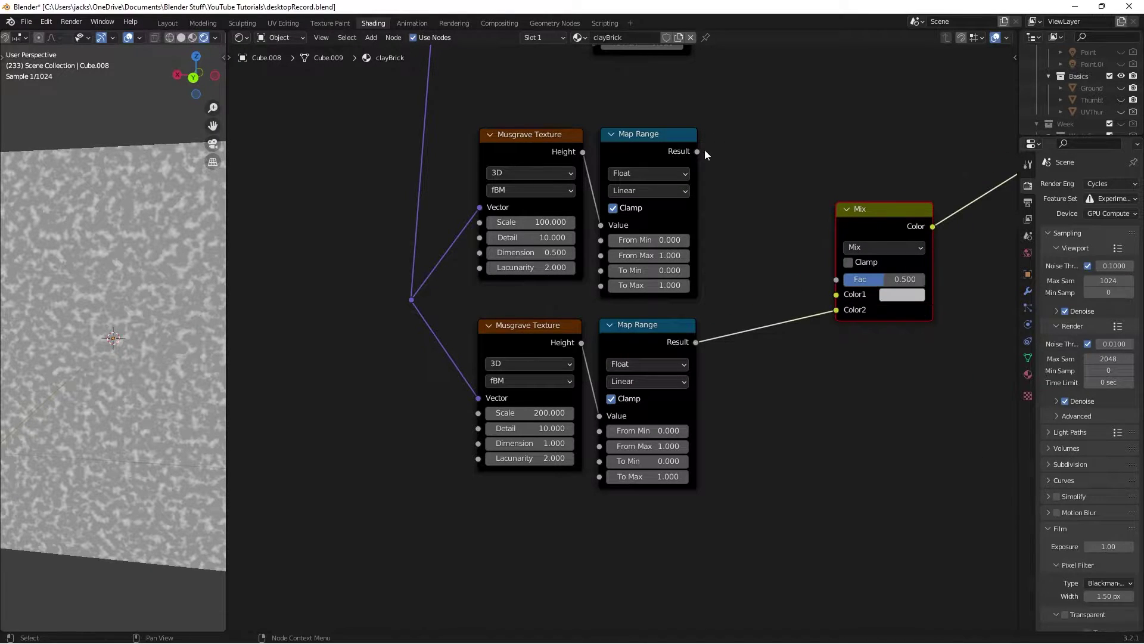
drag(700, 153, 839, 298)
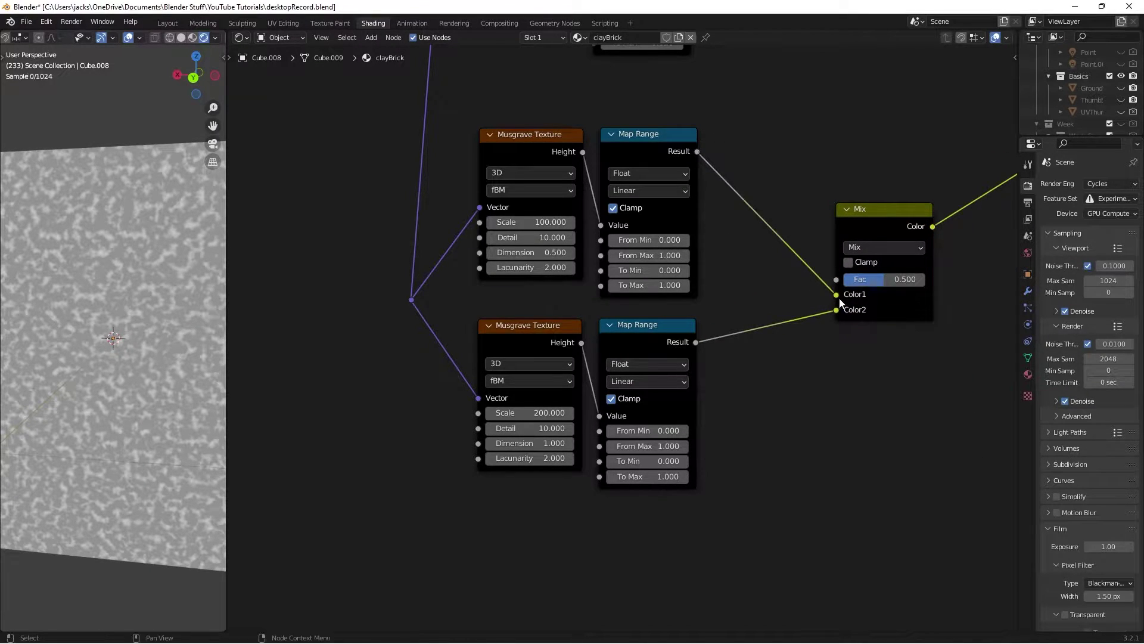
- Add an Invert node between the upper Map Range's Result and the Mix node's Fac, and save the file
middle_drag(847, 160, 767, 227)
scroll(770, 221, down, 1)
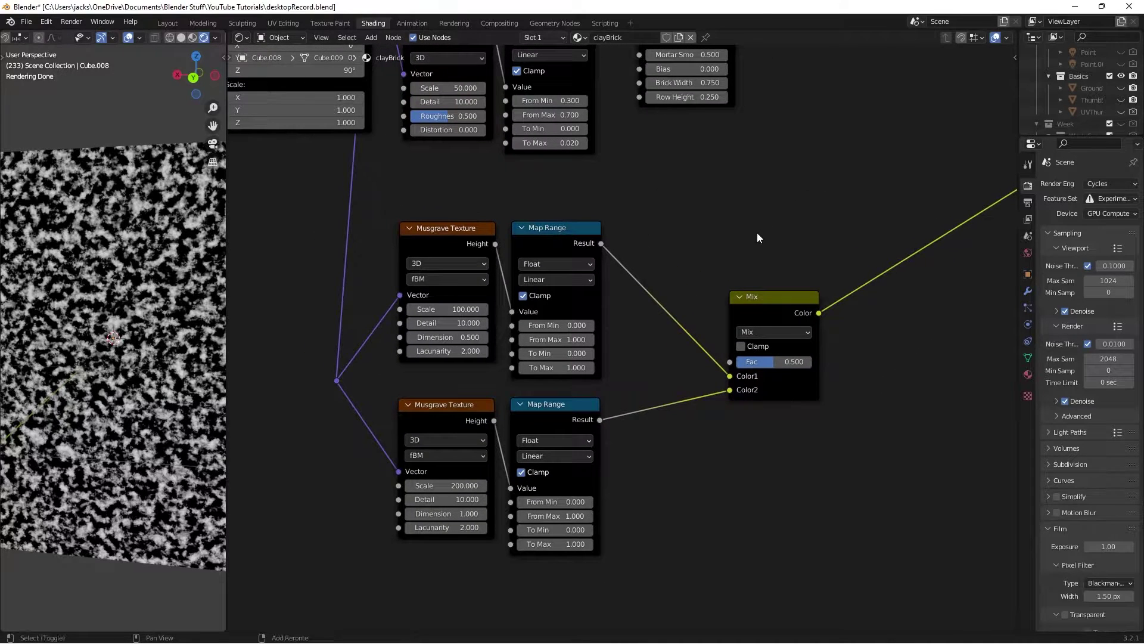
key(shift+a)
text(sinv)
key(Return)
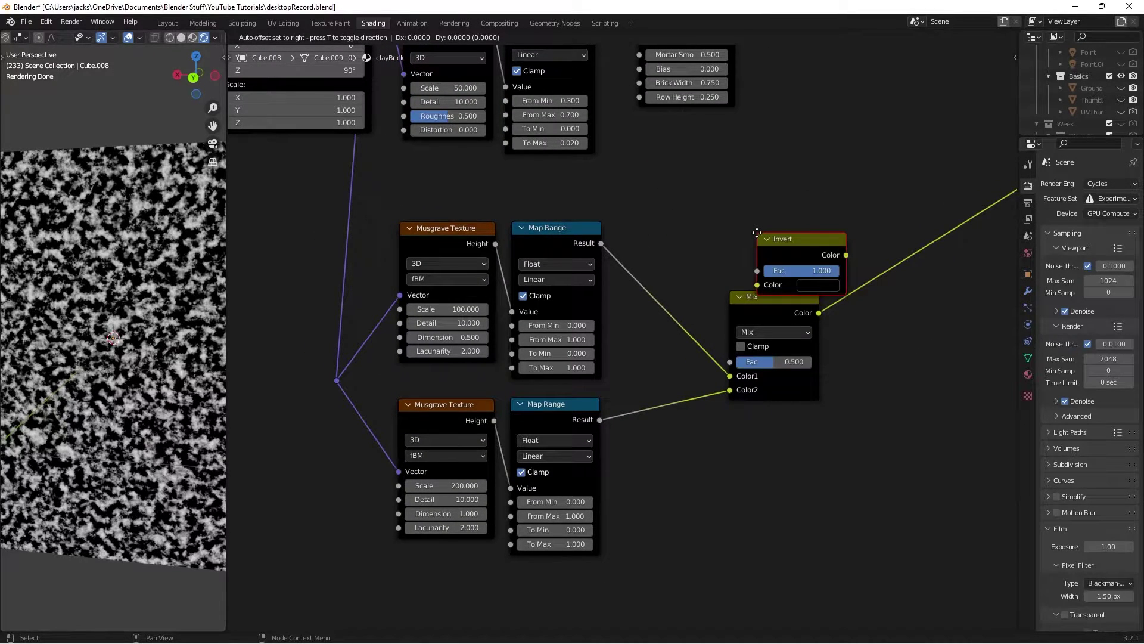
click(632, 191)
drag(601, 243, 647, 244)
drag(723, 214, 735, 357)
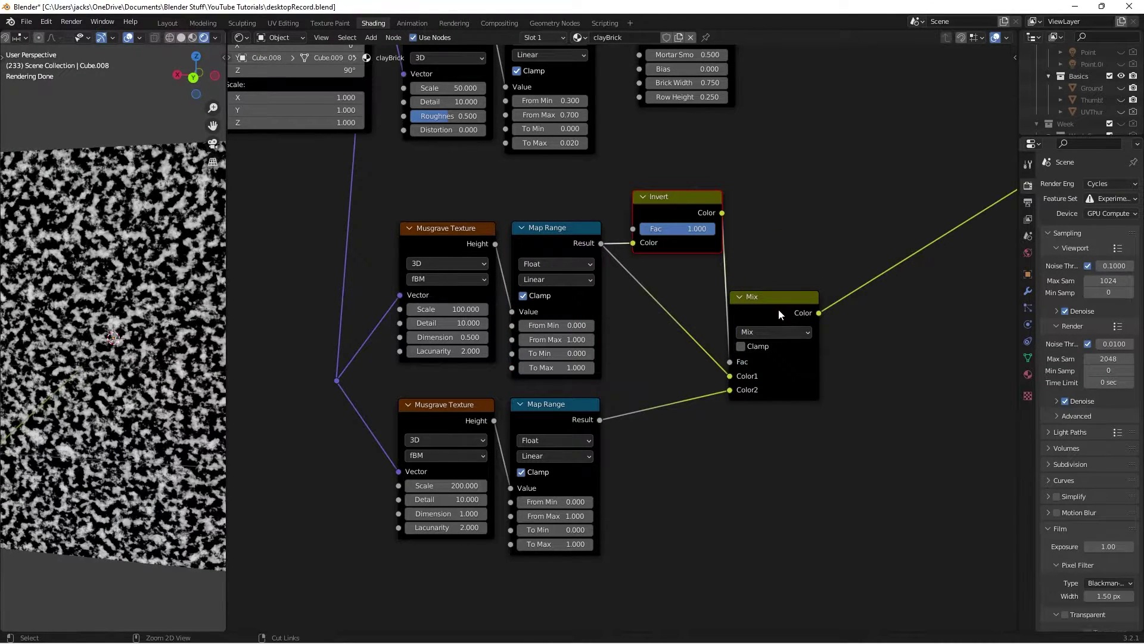
key(ctrl+s)
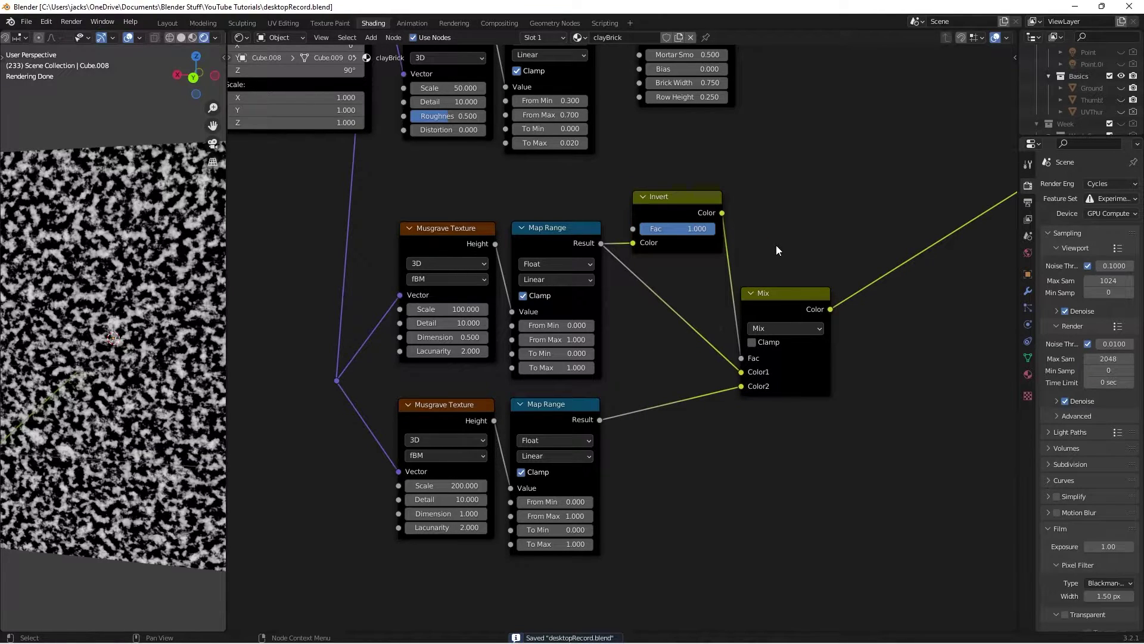
- Insert a Math node on the Mix node's Color output link
middle_drag(776, 245, 671, 274)
key(shift+a)
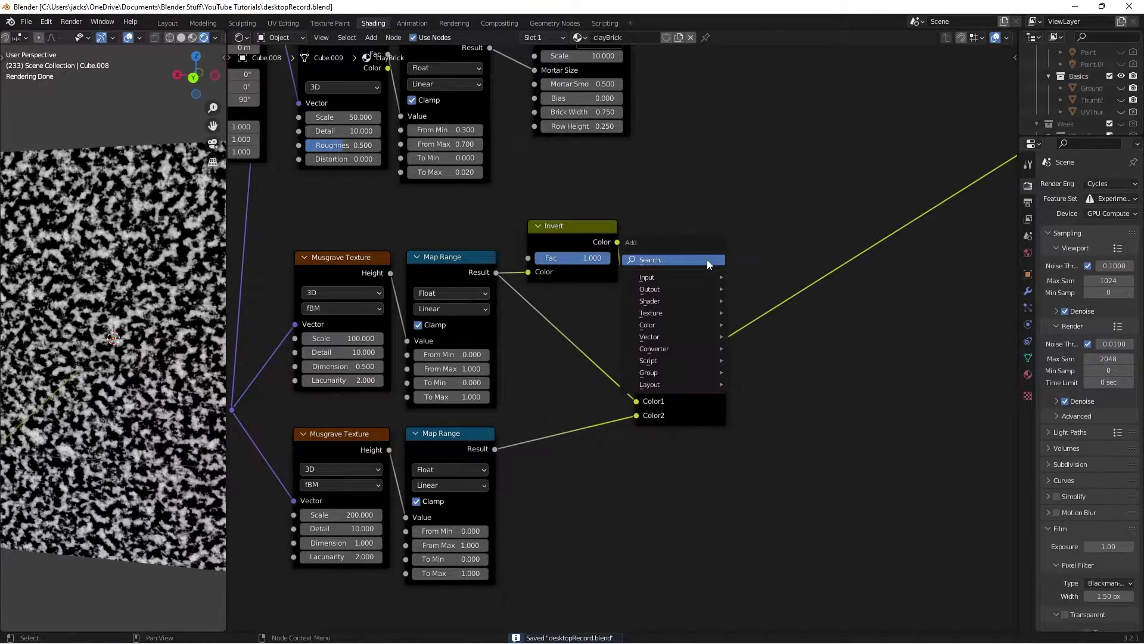
click(707, 260)
text(math)
key(Return)
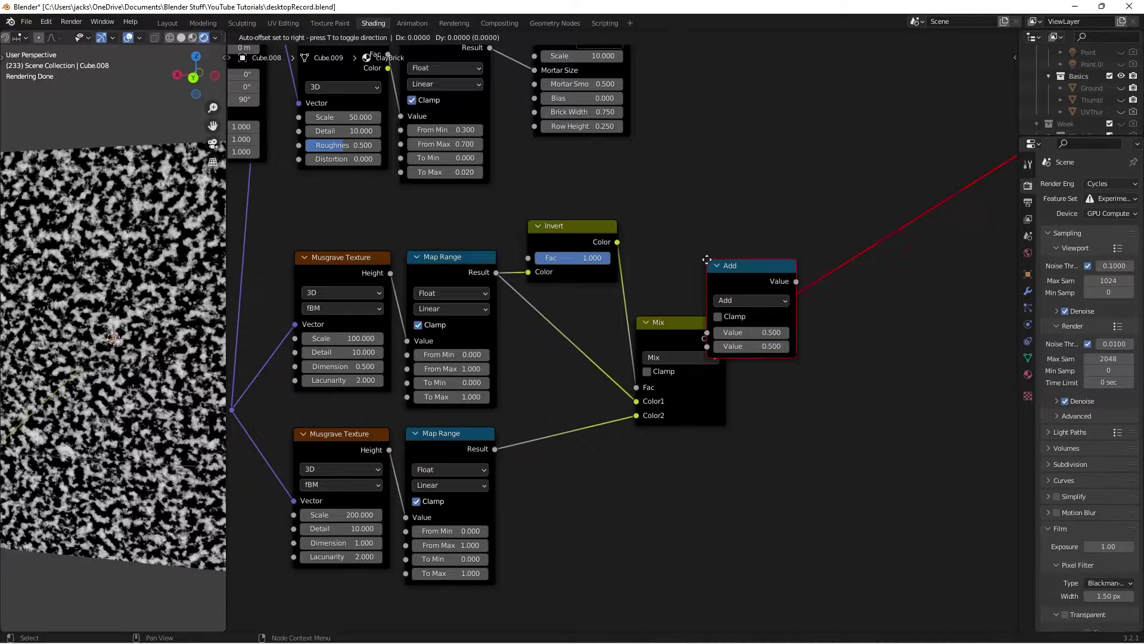
click(808, 299)
- Set the Math node to Greater Than with Threshold 0, compare its preview with the Mix node's, and save the file
click(809, 303)
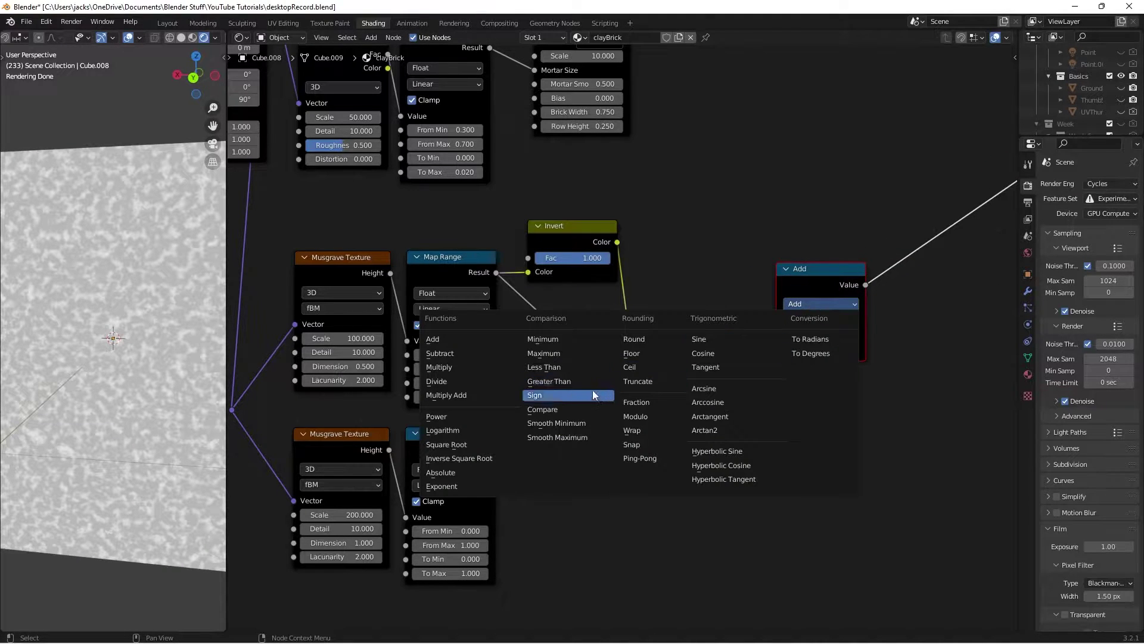
click(554, 396)
drag(812, 346, 787, 347)
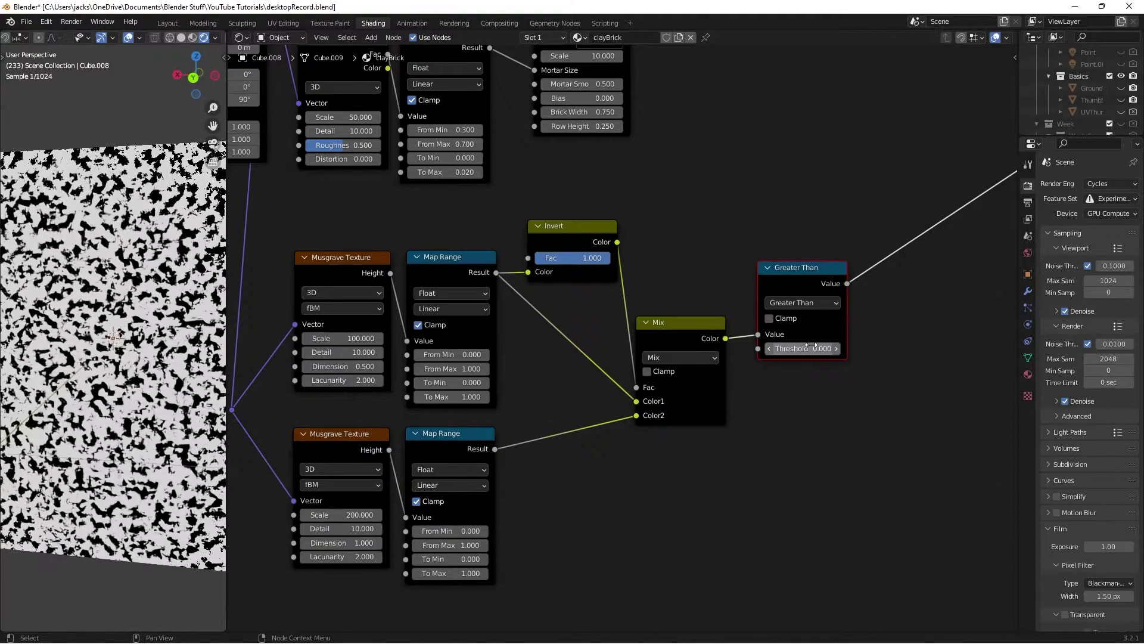
drag(786, 283, 779, 281)
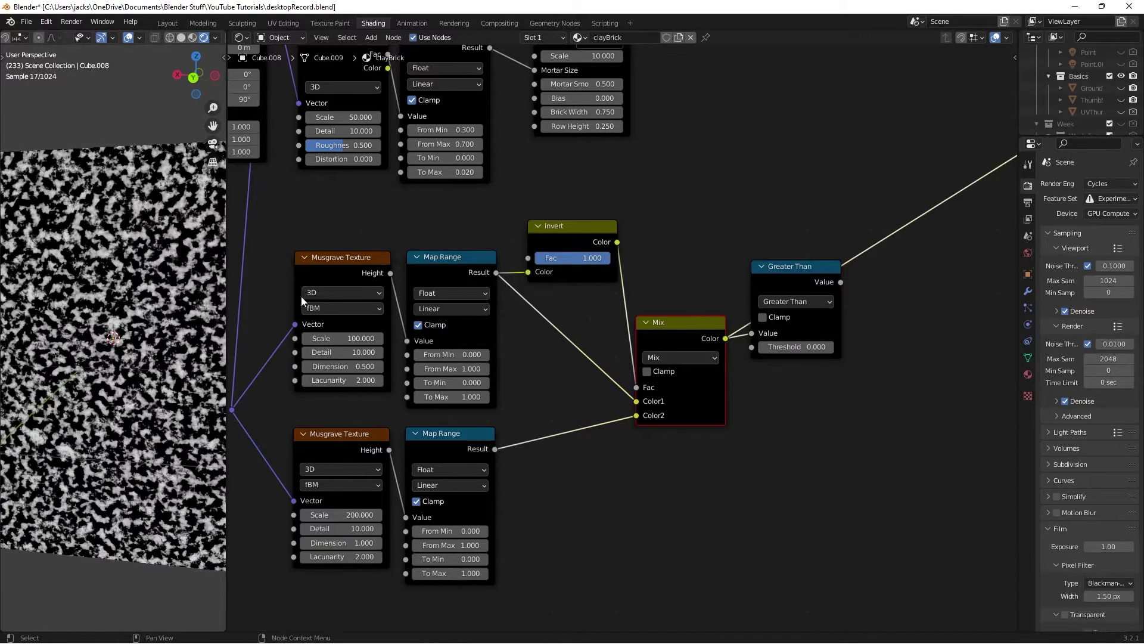
click(792, 238)
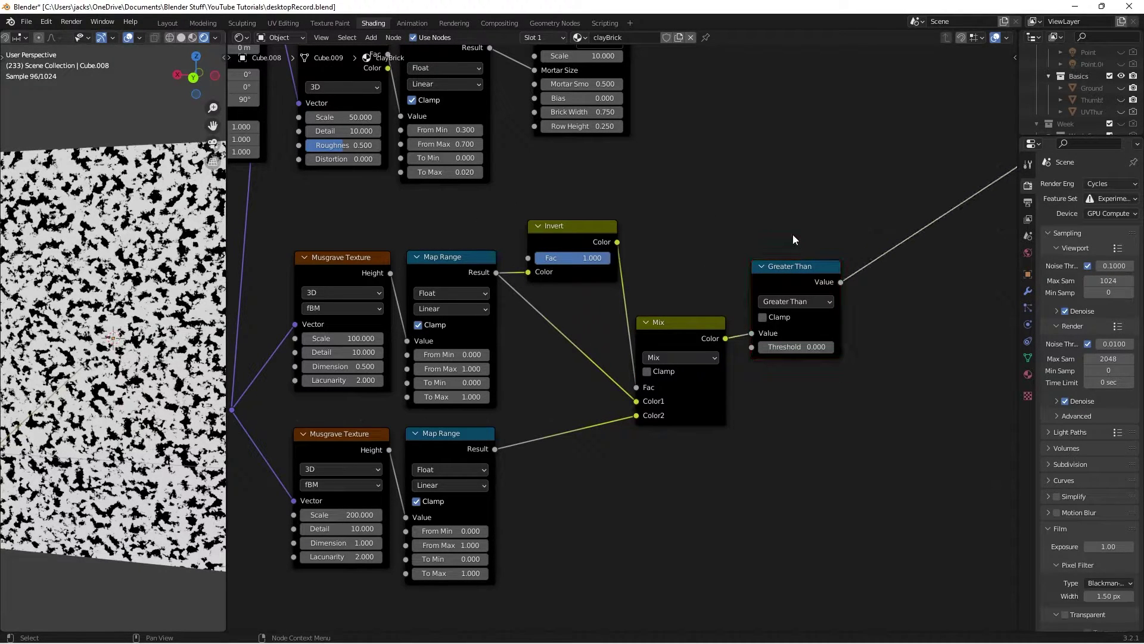
key(ctrl+s)
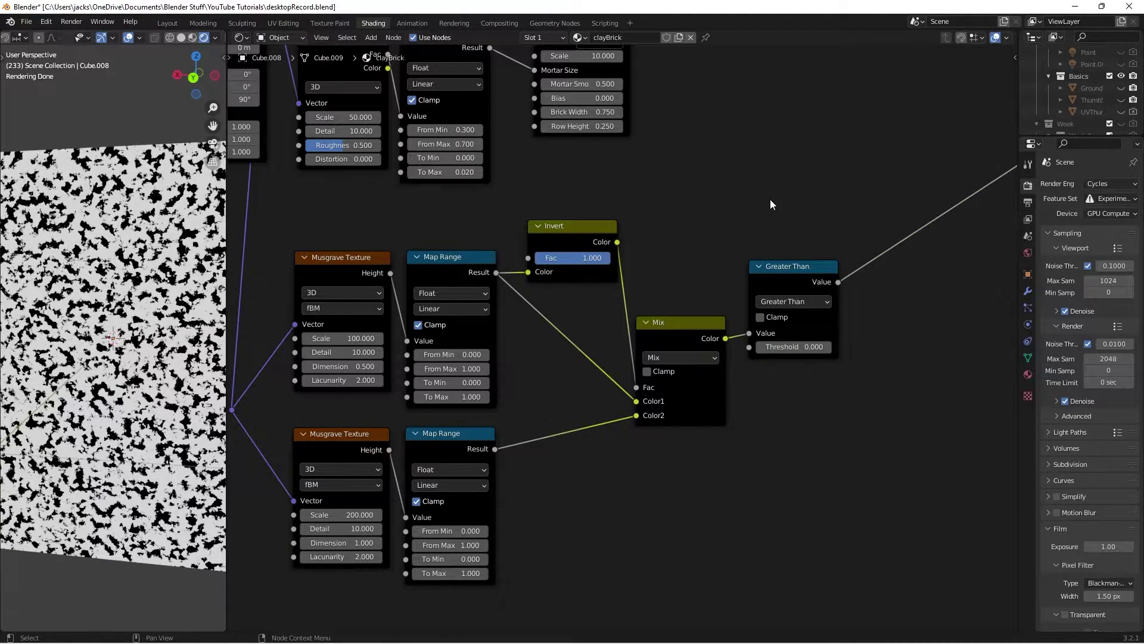
- Add a second Mix node after the Greater Than node and connect the Greater Than Value to its Fac
scroll(770, 200, down, 2)
middle_drag(719, 266, 764, 187)
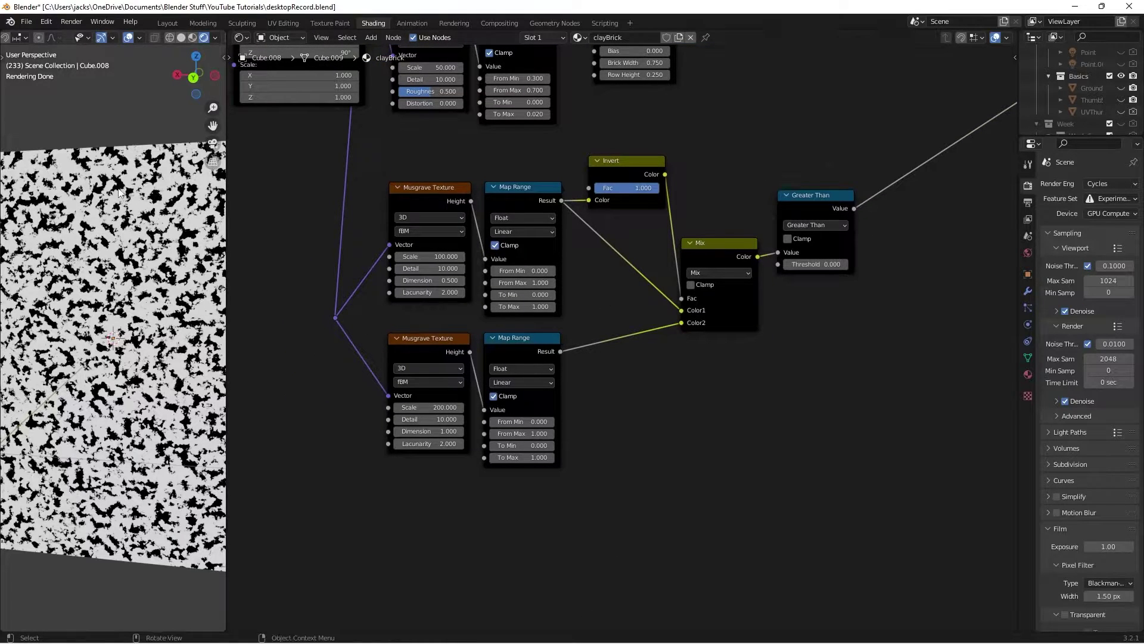
scroll(807, 296, down, 1)
middle_drag(820, 320, 796, 315)
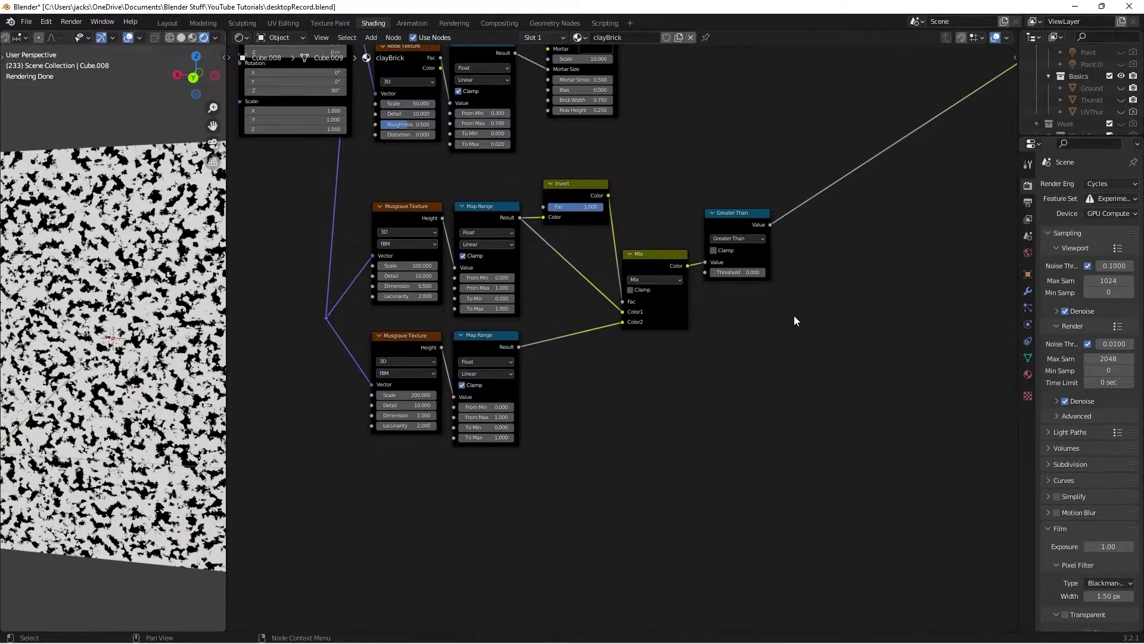
key(shift+a)
click(794, 316)
text(mix)
key(Return)
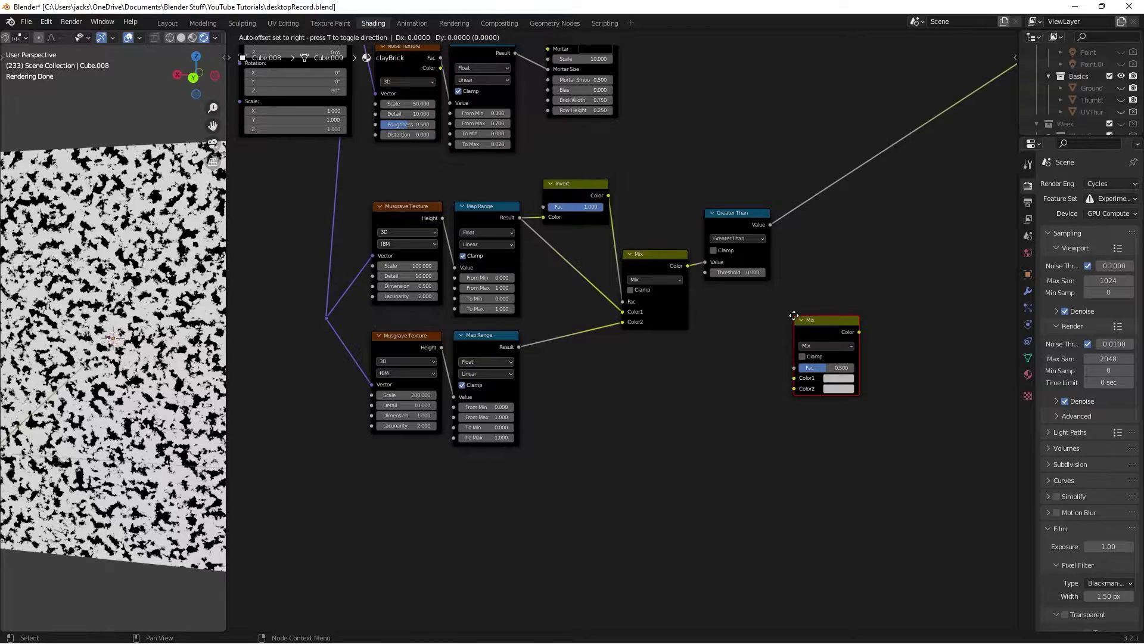
click(829, 239)
drag(776, 222, 831, 288)
click(859, 244)
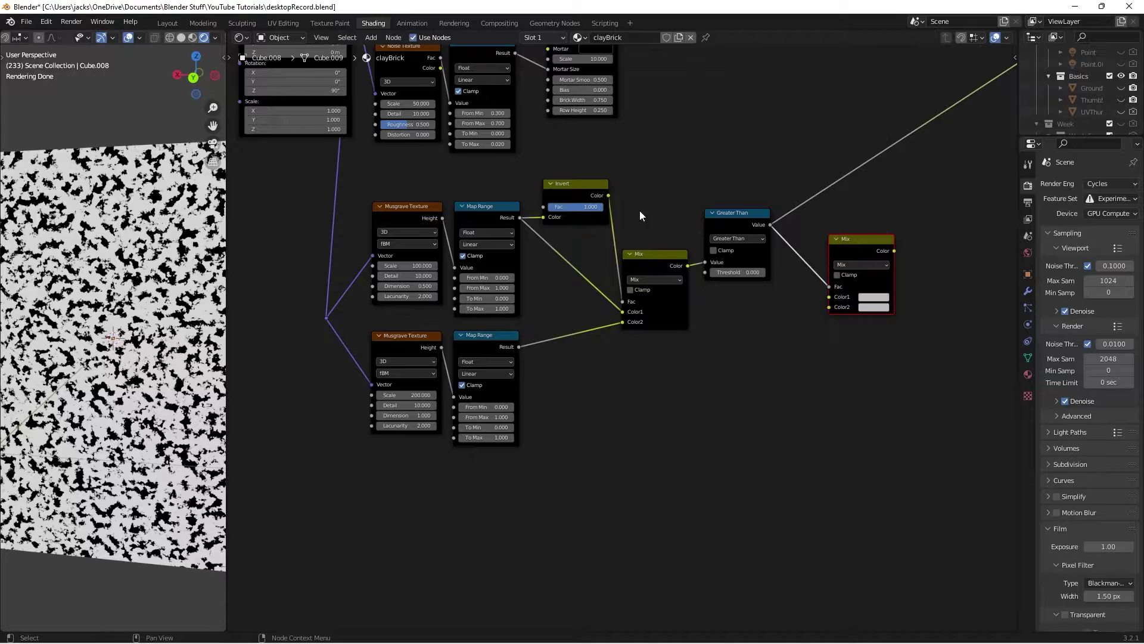
- Connect the first Mix node's Color to the second Mix node's Color2, preview the second Mix, and set its Color1 to black
drag(687, 266, 835, 309)
ctrl+shift+click(835, 308)
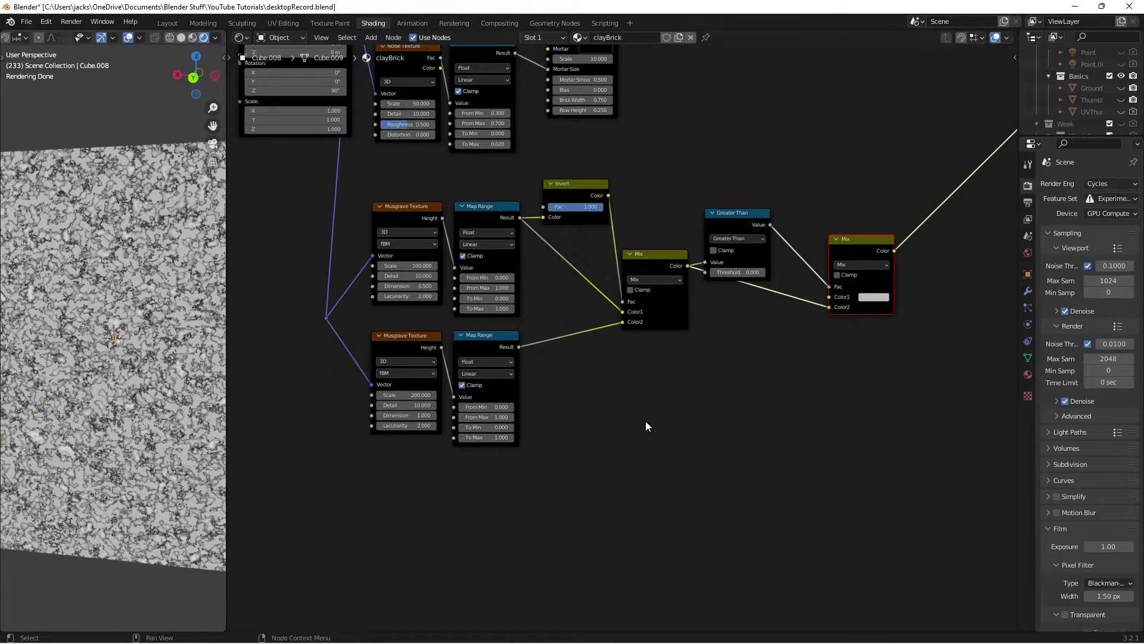
click(698, 392)
click(874, 297)
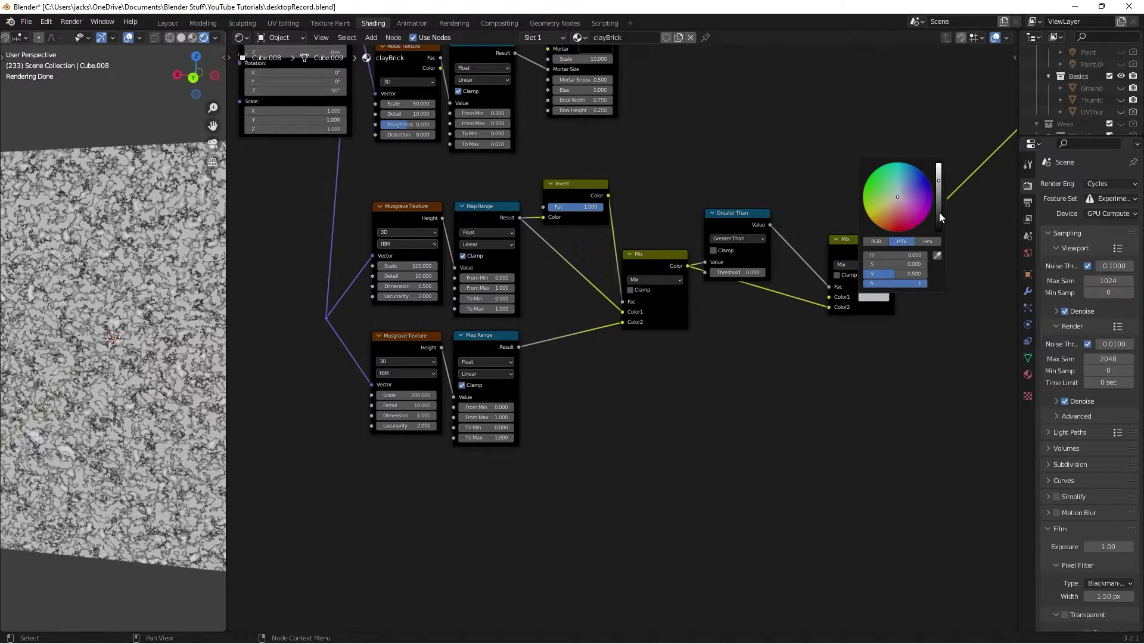
drag(939, 216, 937, 257)
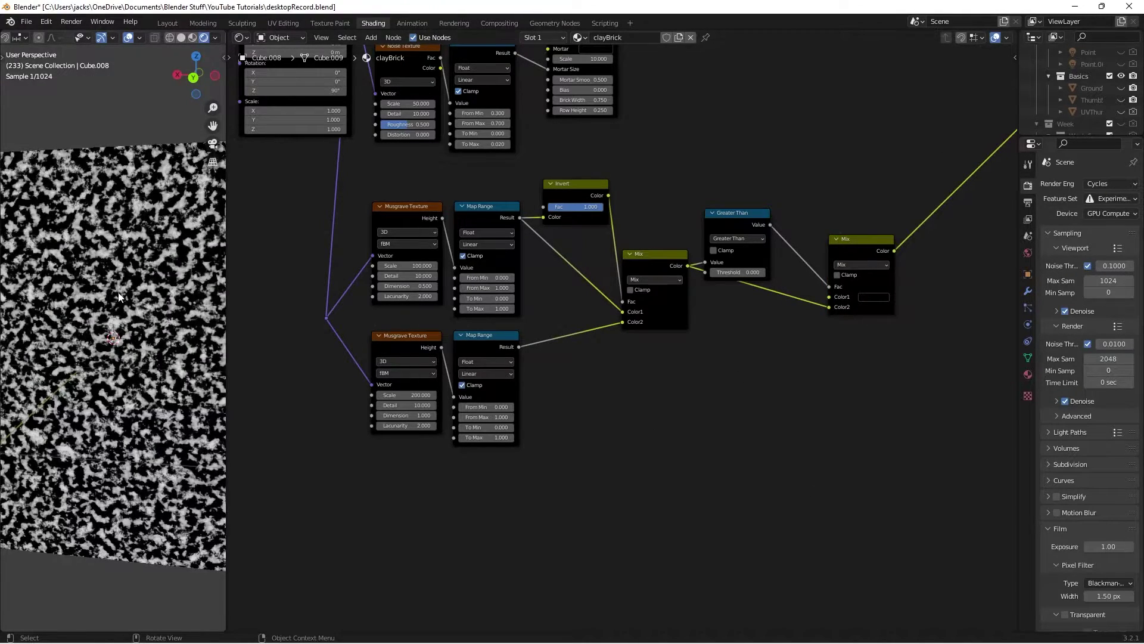
- Add a Noise Texture below the two Musgrave Textures and connect the Vector reroute point to it
middle_drag(699, 463, 760, 403)
key(shift+a)
text(nio)
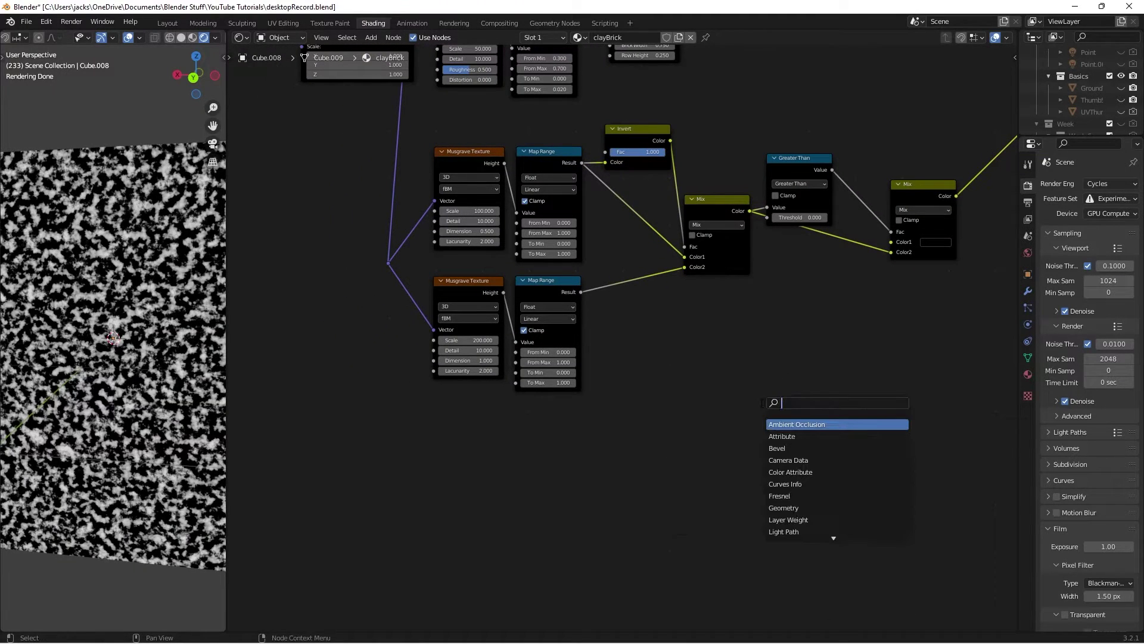
text(se)
key(Down)
key(Return)
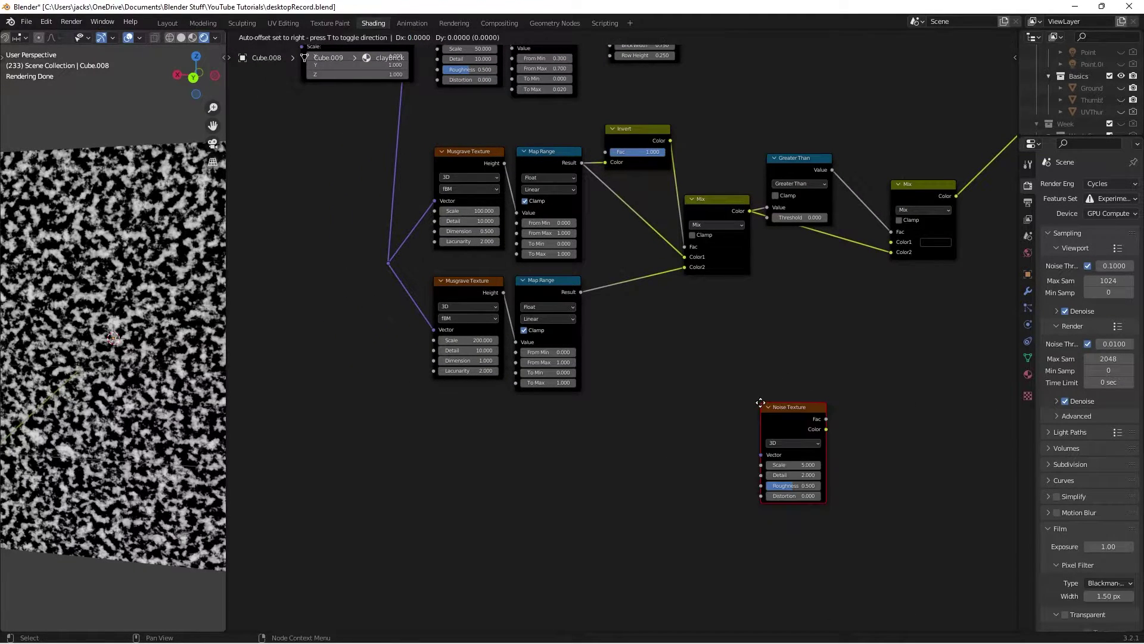
click(434, 404)
drag(388, 260, 432, 454)
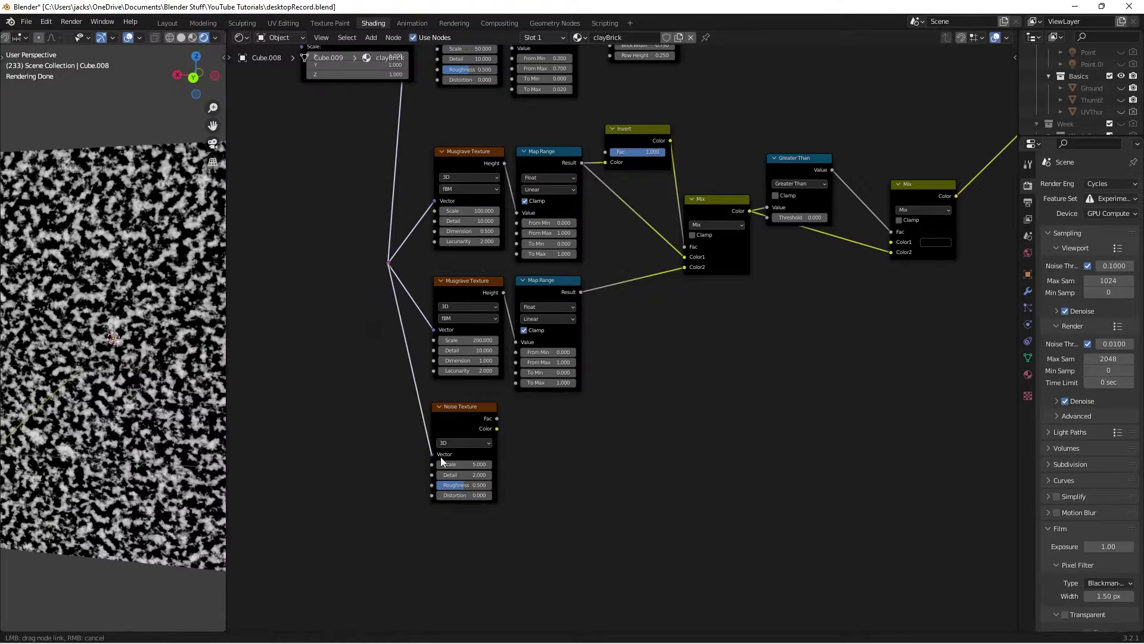
- Set the new Noise Texture's Scale to 300 and Detail to 10
scroll(725, 538, up, 1)
middle_drag(726, 539, 778, 525)
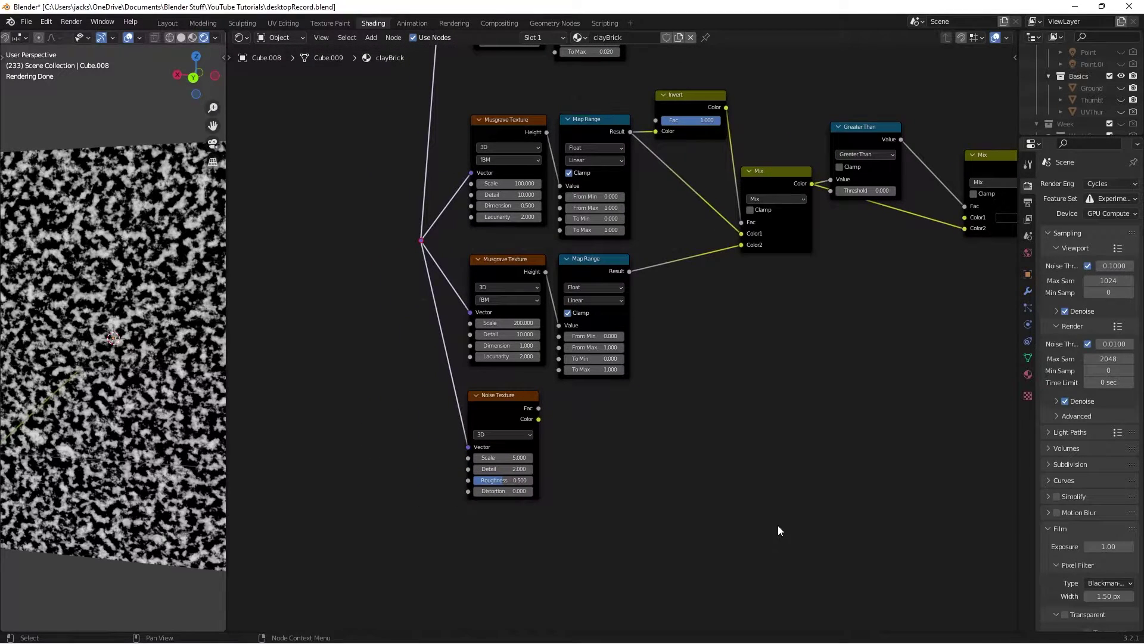
click(499, 456)
text(300)
key(Return)
click(501, 469)
text(10)
key(Return)
- Duplicate the lower Map Range beside the new Noise Texture and connect the noise Fac to its Value
click(582, 275)
key(shift+d)
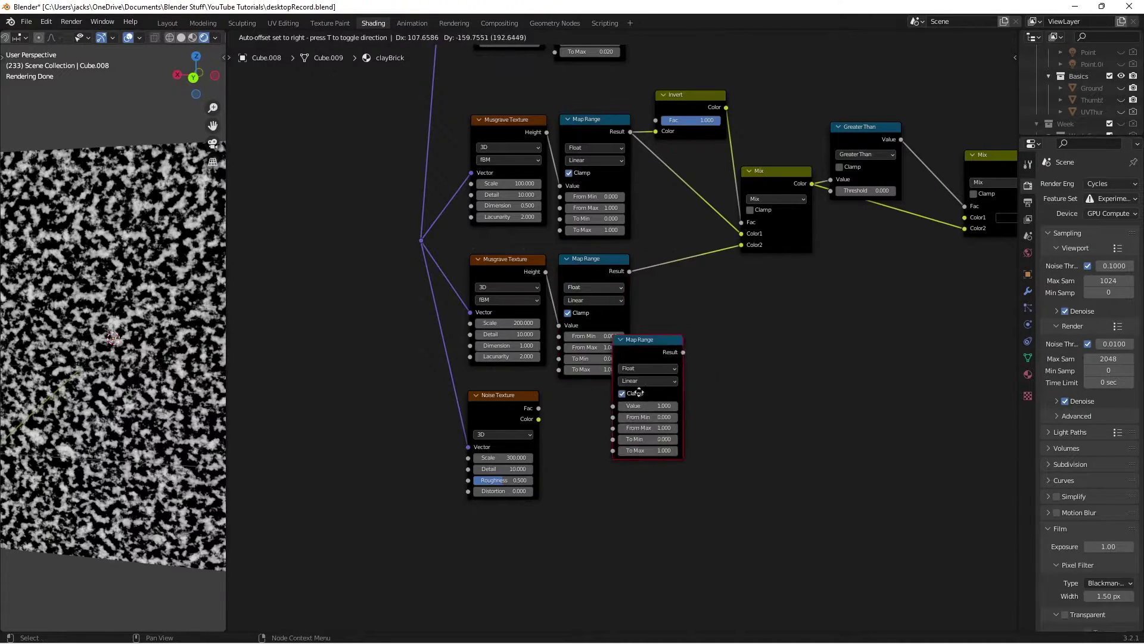
click(627, 431)
drag(538, 407, 566, 464)
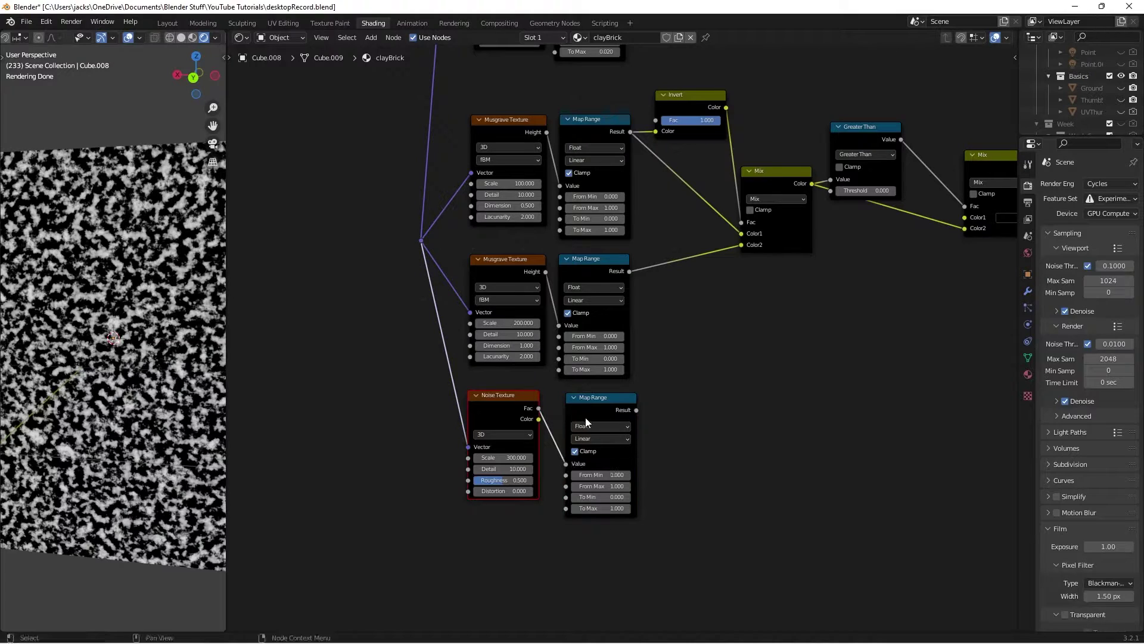
drag(588, 413, 585, 411)
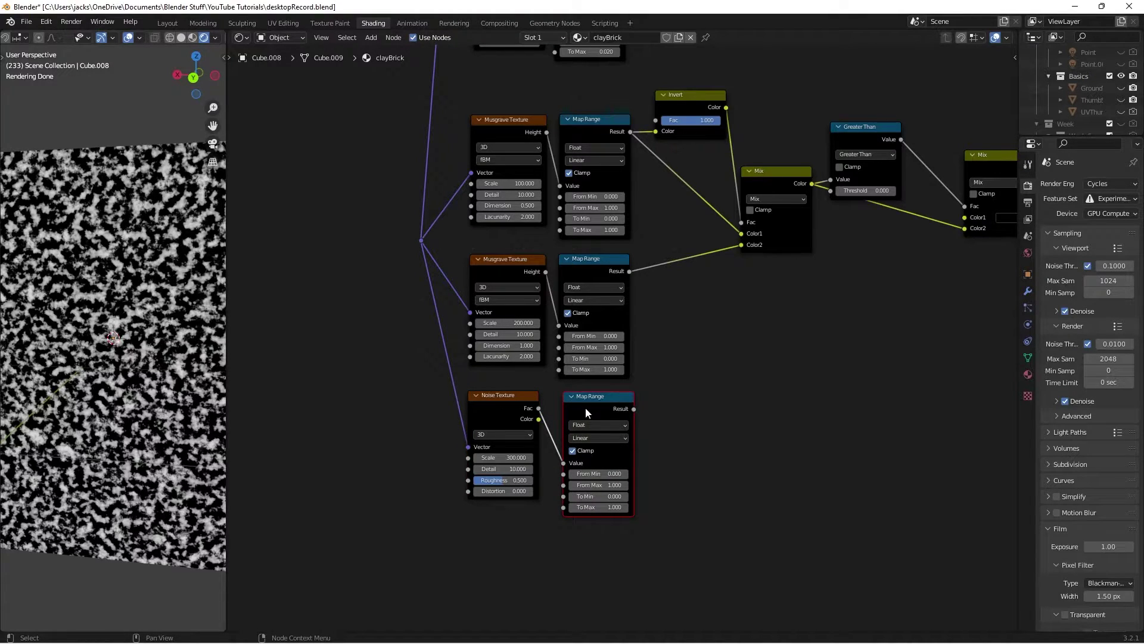
- Set the duplicated Map Range's To Max to 0.5 and preview its Result
click(608, 507)
text(.5)
key(Return)
ctrl+shift+click(610, 417)
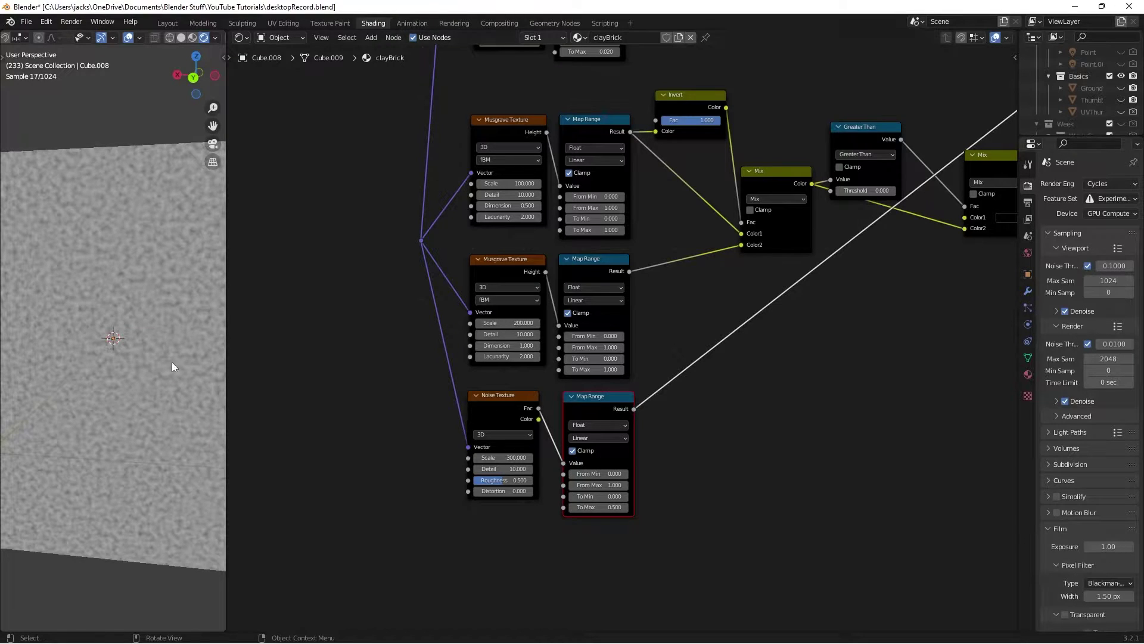
- Connect the lowest Map Range Result to Color1 of the last Mix node, preview that Mix, and save the file
middle_drag(820, 414, 741, 446)
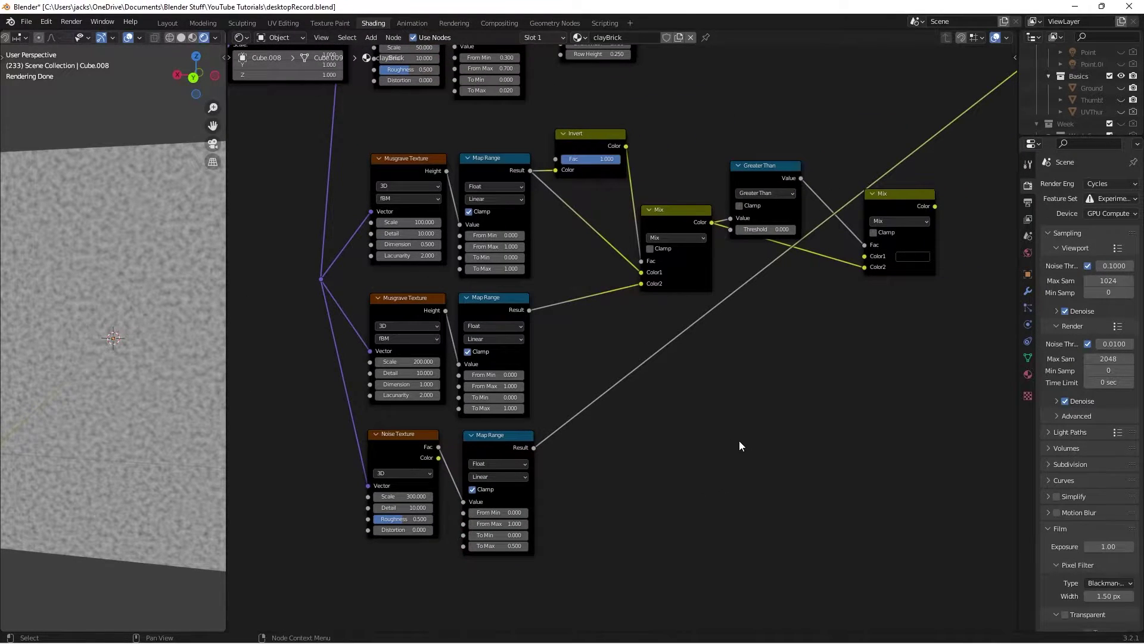
drag(534, 447, 864, 267)
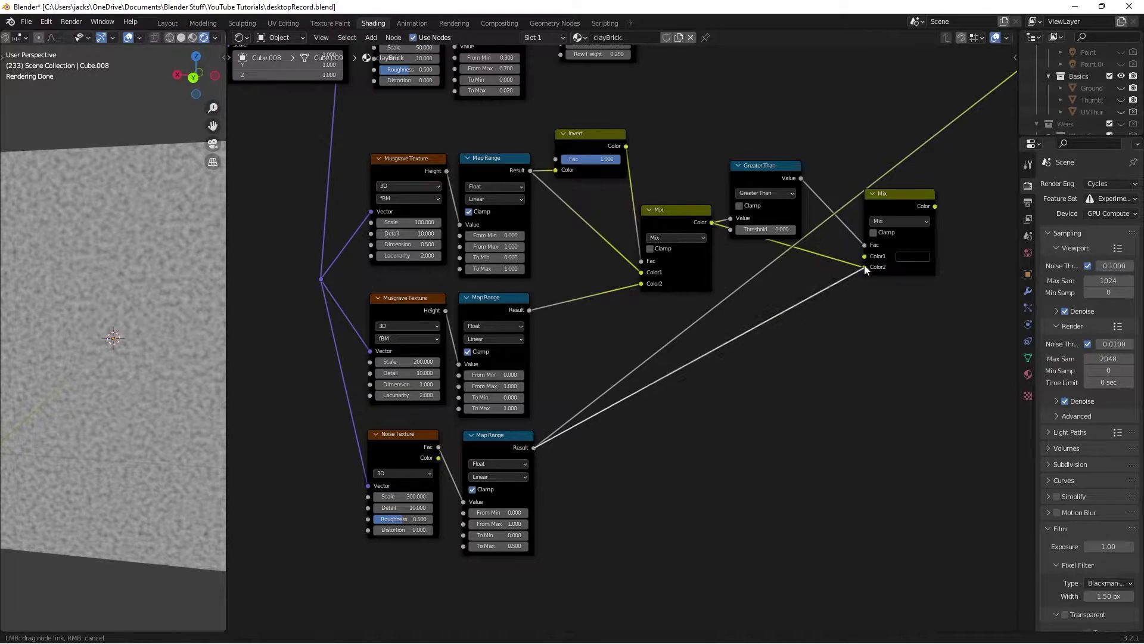
ctrl+shift+click(905, 205)
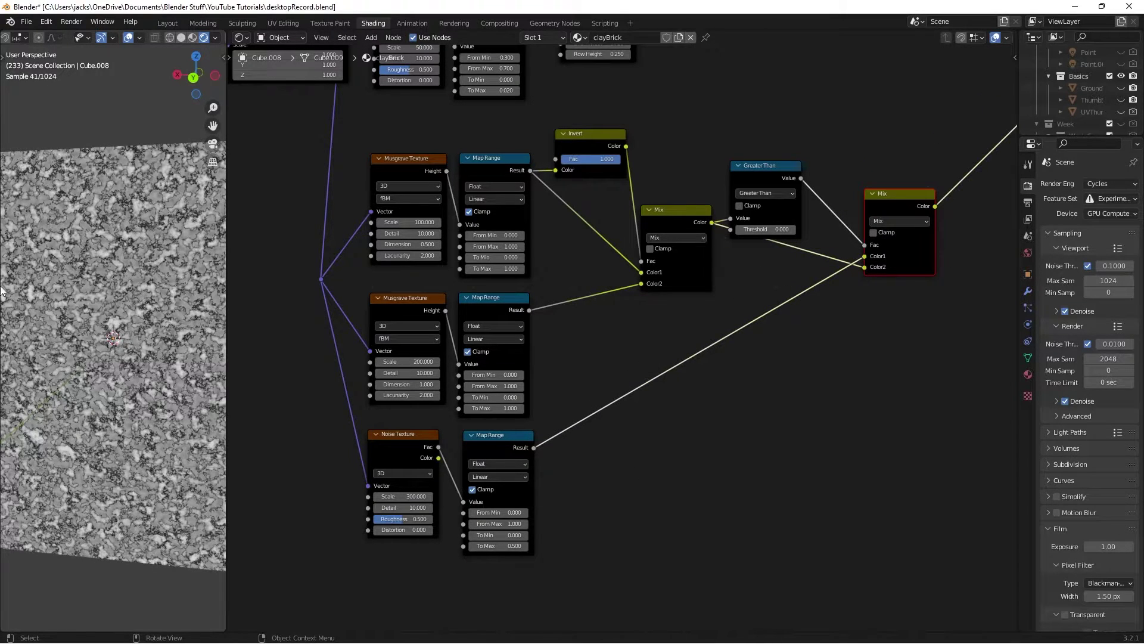
key(ctrl+s)
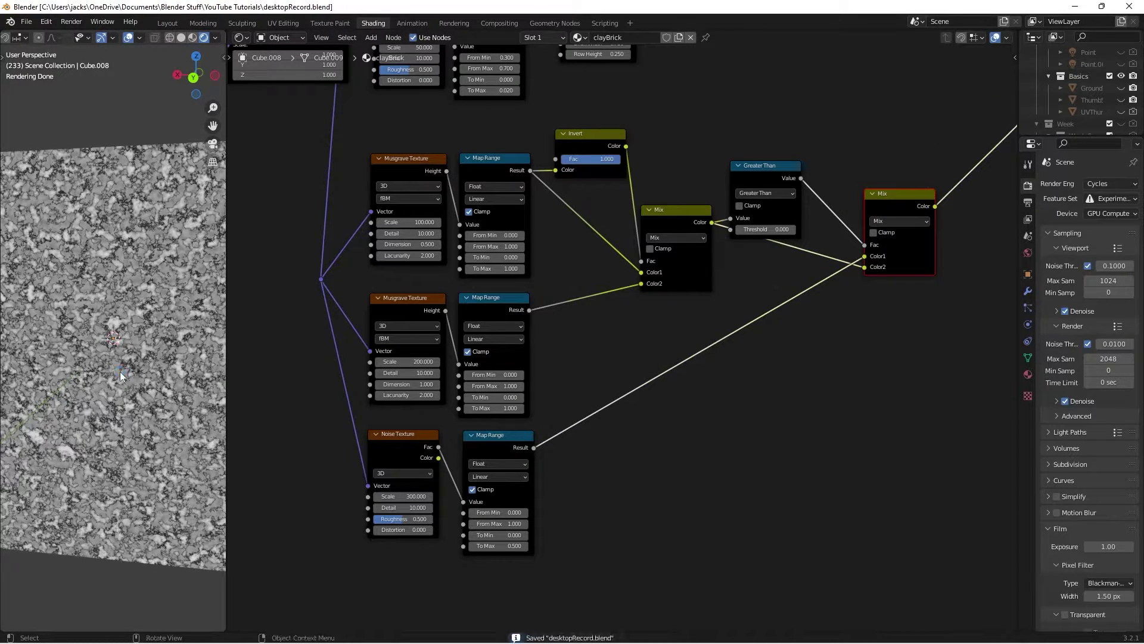
- Insert a Math node set to Add after the last Mix and set its second Value to 0
click(782, 307)
middle_drag(782, 307, 498, 475)
key(shift+a)
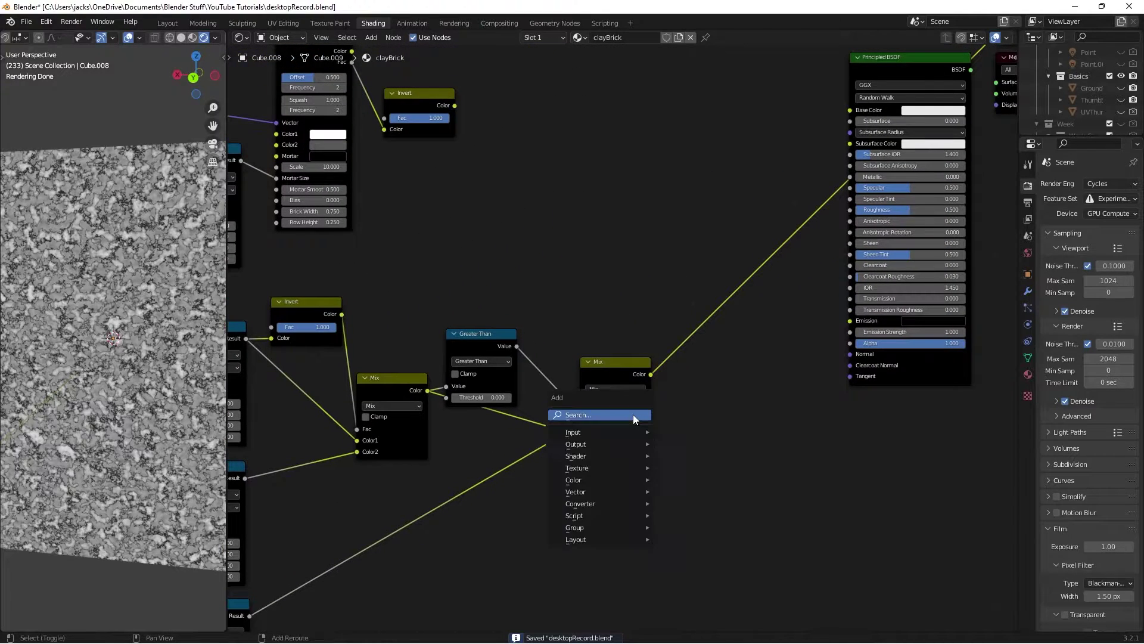
text(math)
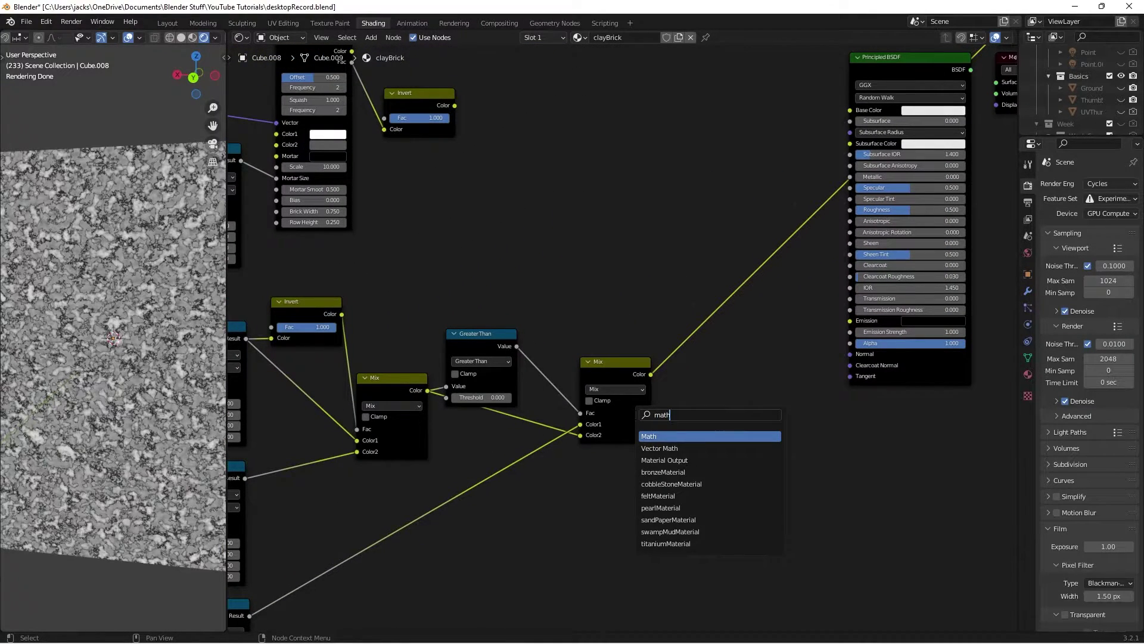
key(Return)
click(724, 369)
double_click(709, 400)
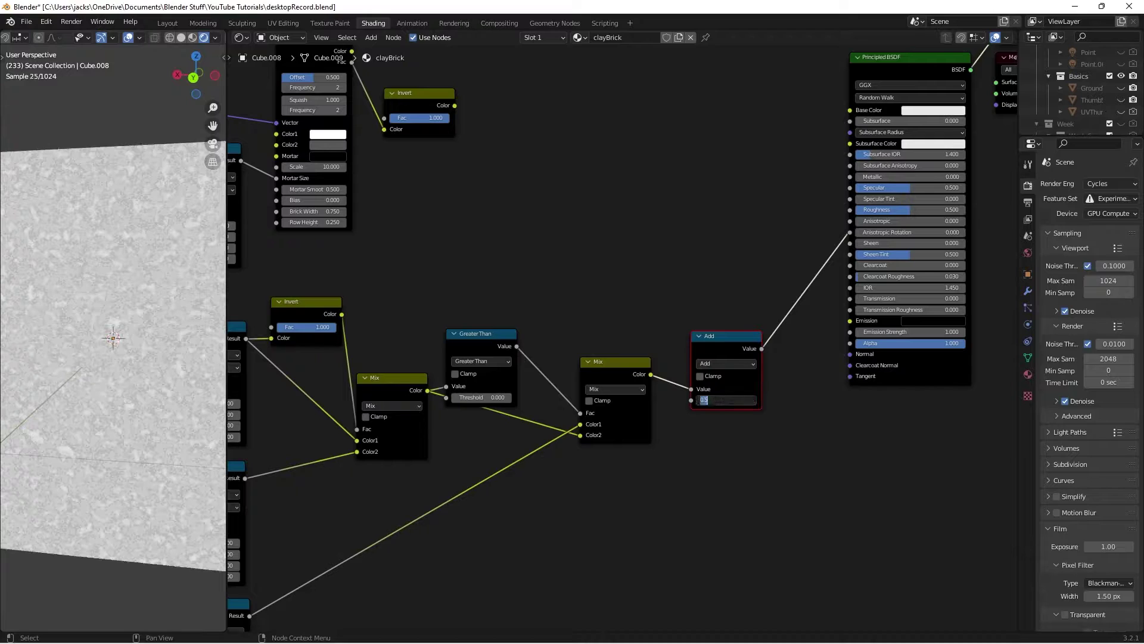
text(0)
key(Return)
drag(720, 353, 691, 347)
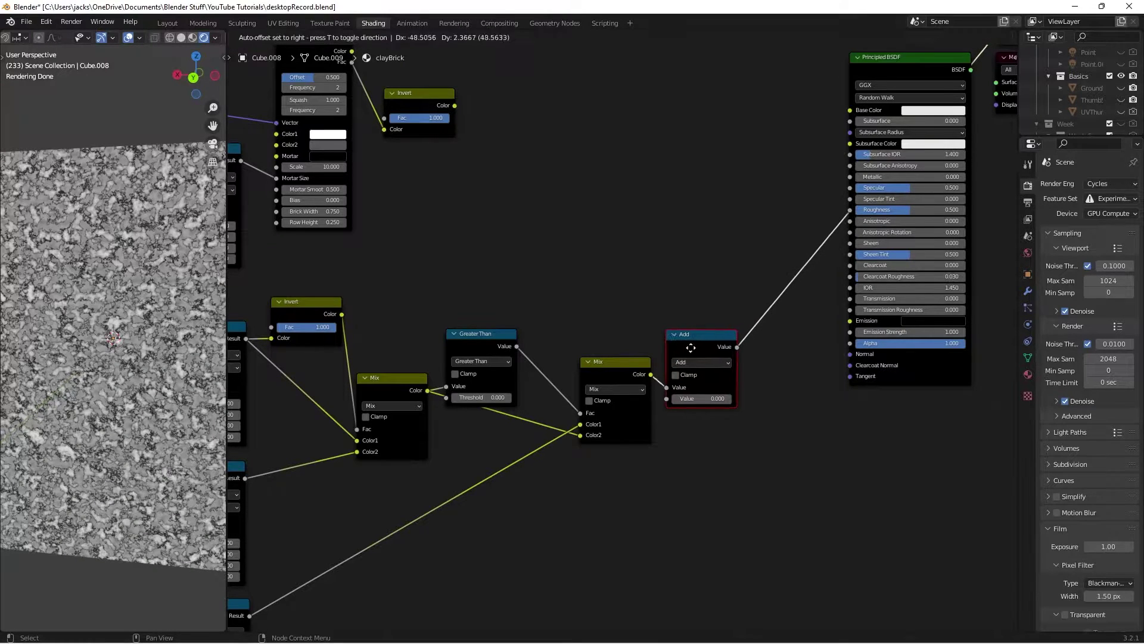
- Move the Principled BSDF, Viewer and Material Output nodes farther from the texture nodes to make room
scroll(687, 338, down, 4)
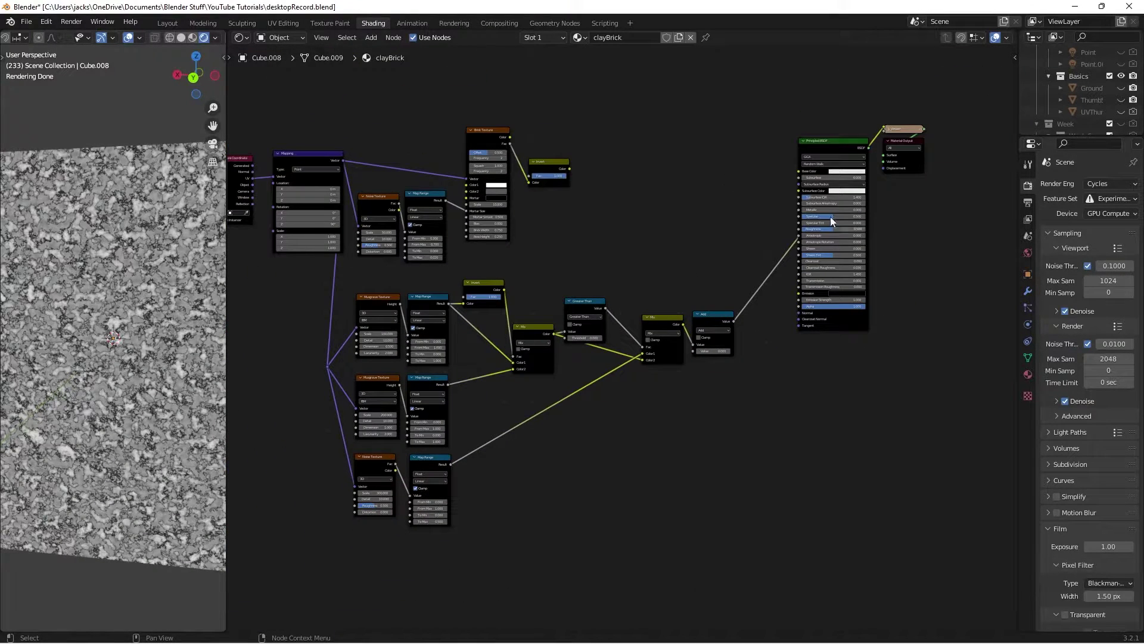
middle_drag(710, 188, 735, 184)
scroll(644, 235, down, 3)
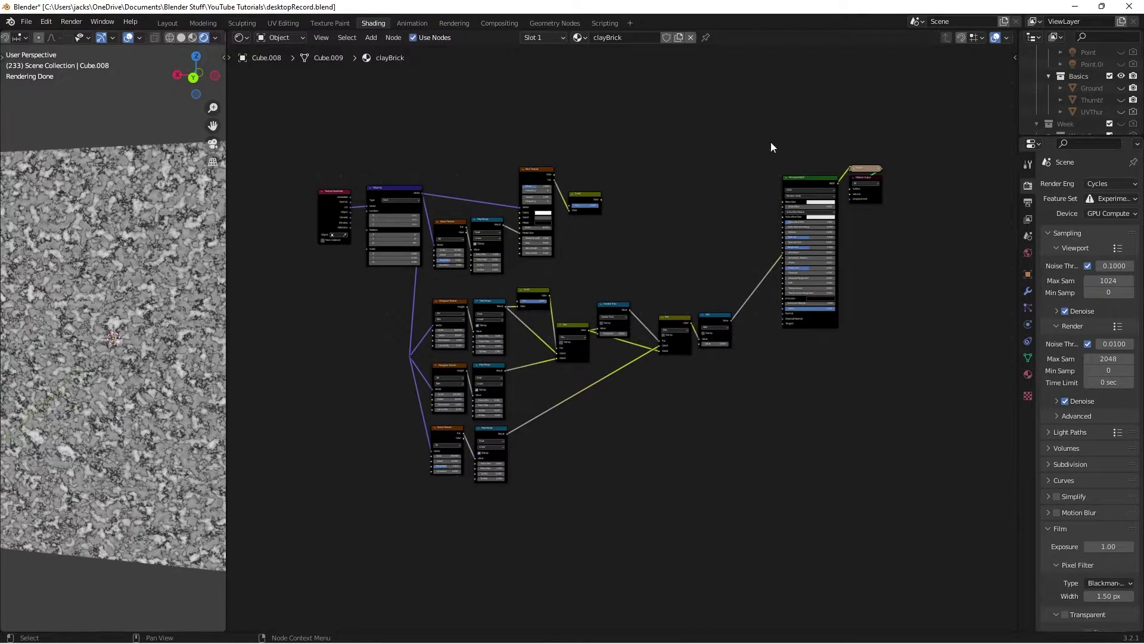
key(g)
click(975, 257)
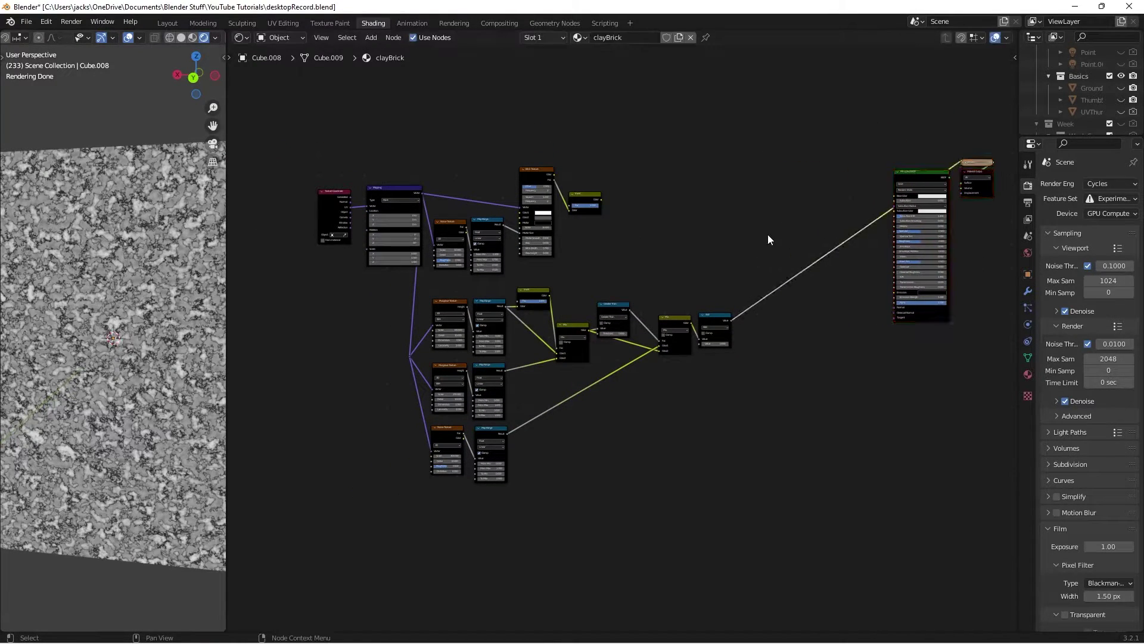
- Insert a Map Range node on the link leaving the Add node
scroll(768, 240, up, 3)
scroll(757, 268, up, 1)
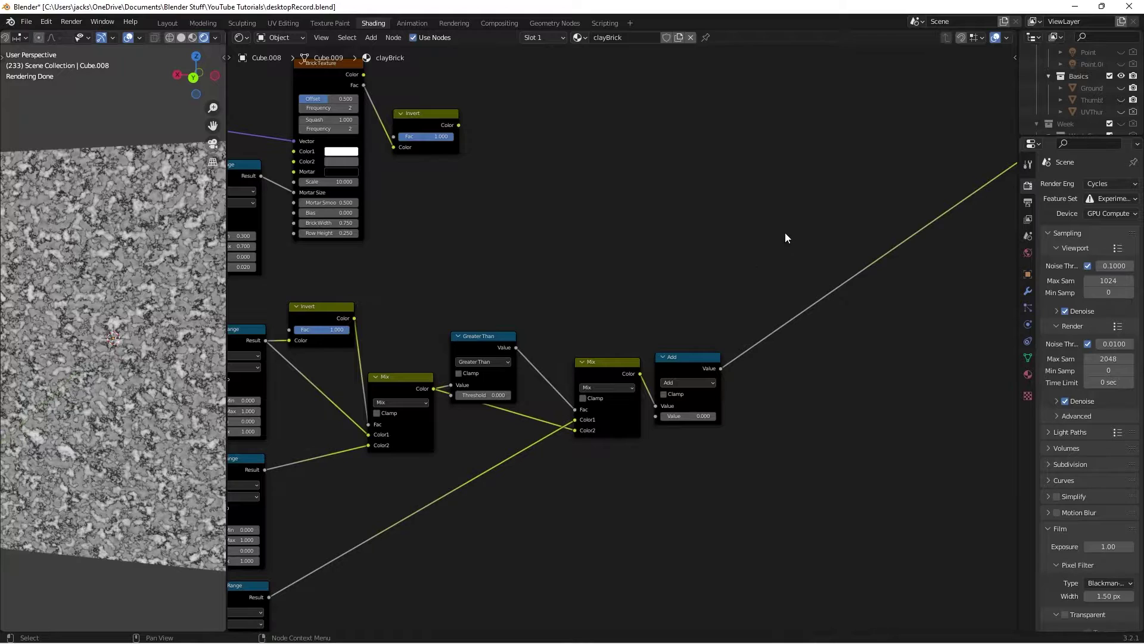
scroll(757, 273, up, 1)
key(shift+a)
click(757, 272)
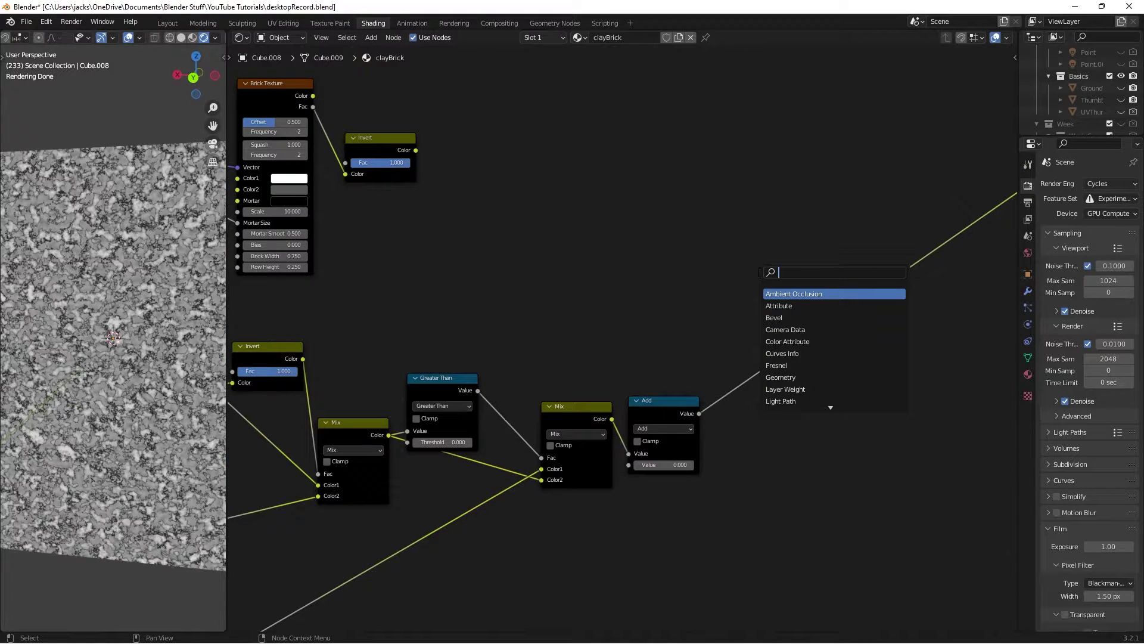
text(map)
key(Return)
click(744, 360)
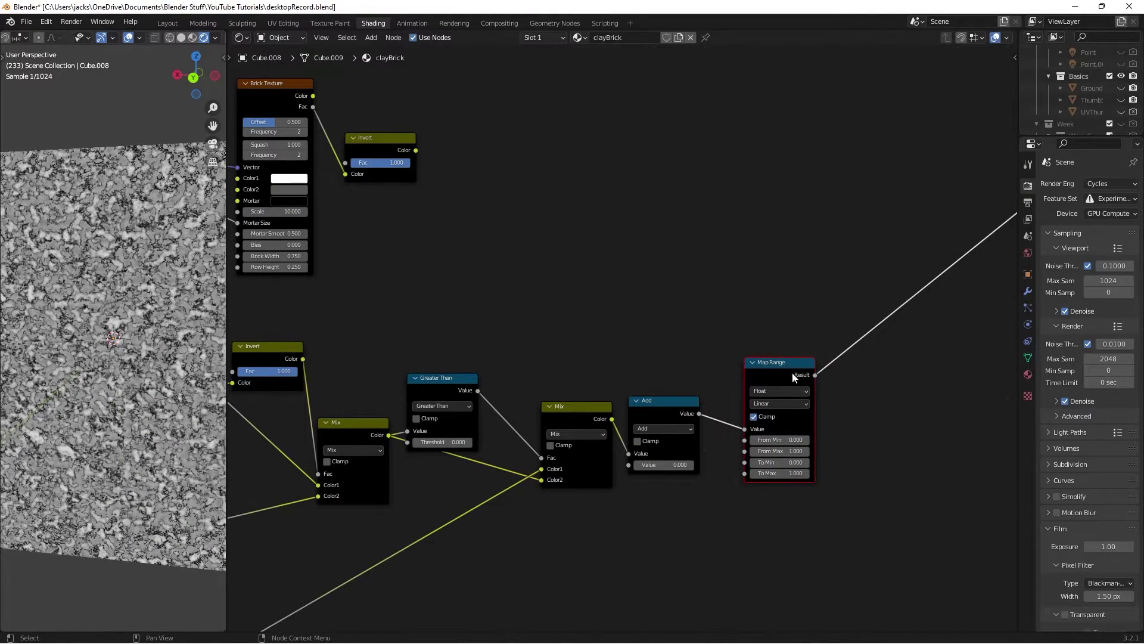
- Set the new Map Range's To Min to 0.25, move the node closer to the Add node, and save the file
click(772, 462)
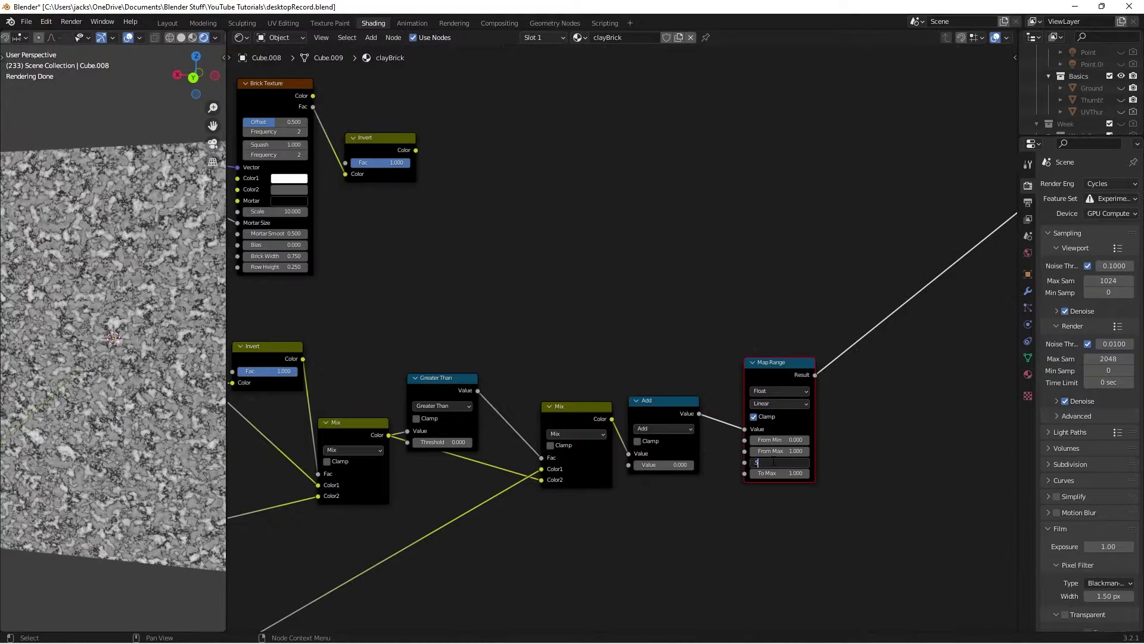
text(.25)
key(Return)
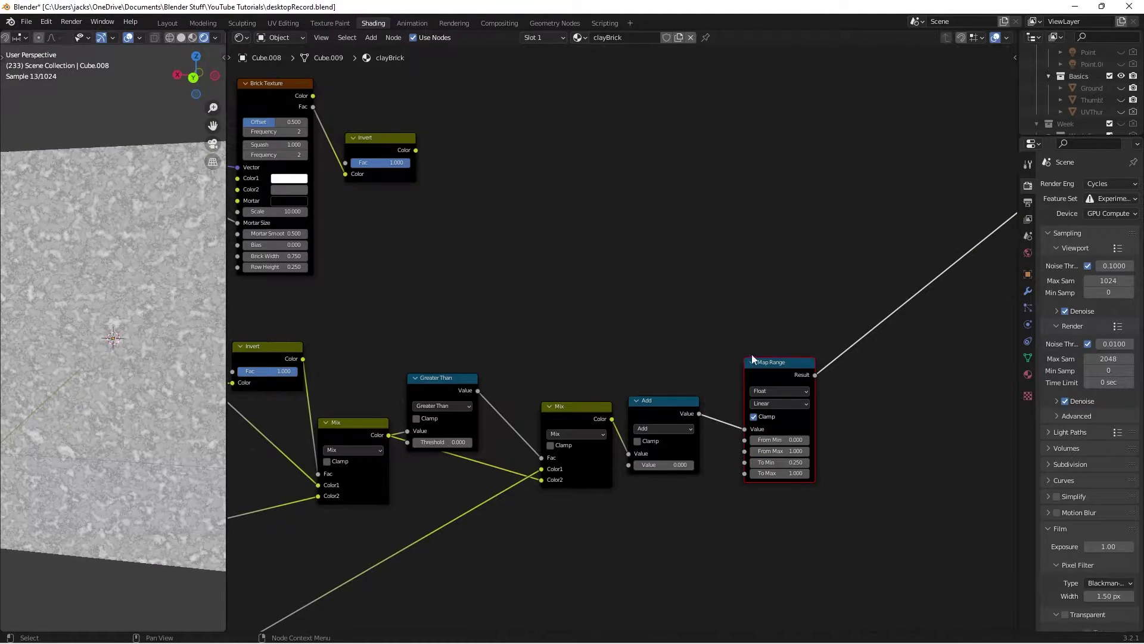
click(750, 353)
key(ctrl+s)
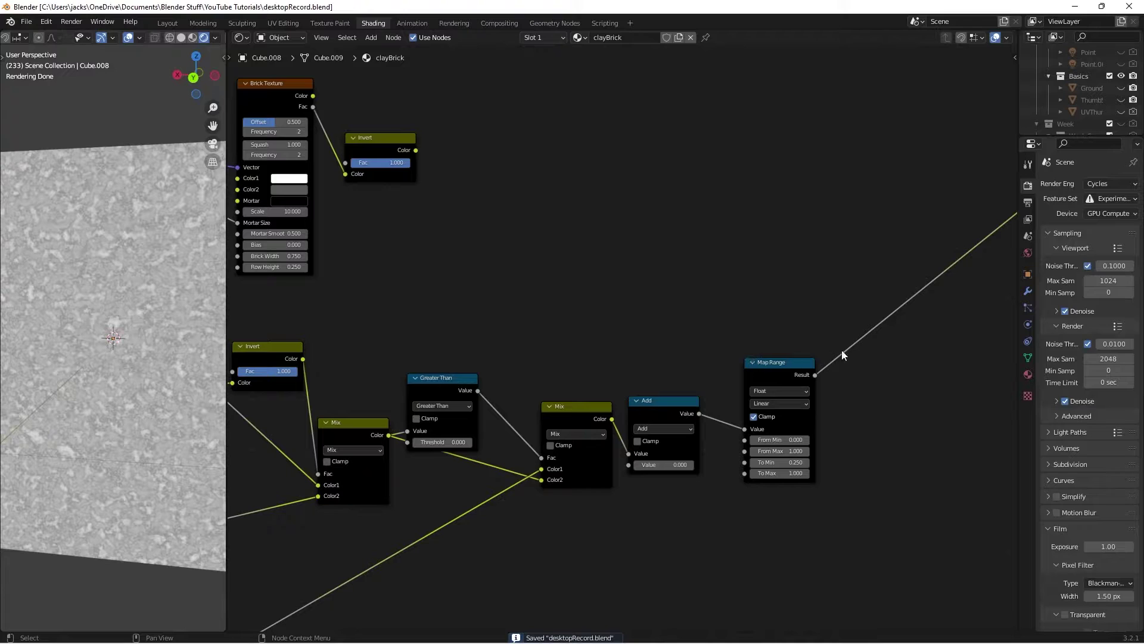
click(826, 324)
key(ctrl+s)
drag(804, 374, 782, 370)
click(803, 310)
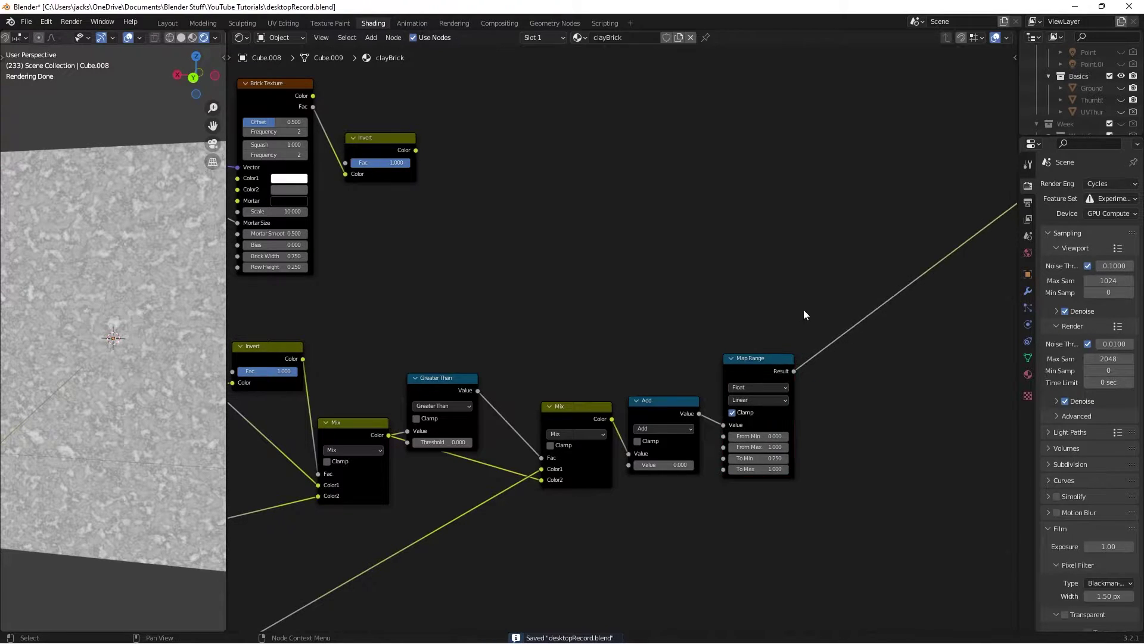
- Insert a Mix node on the link after the new Map Range
middle_drag(803, 309, 702, 324)
key(shift+a)
click(706, 339)
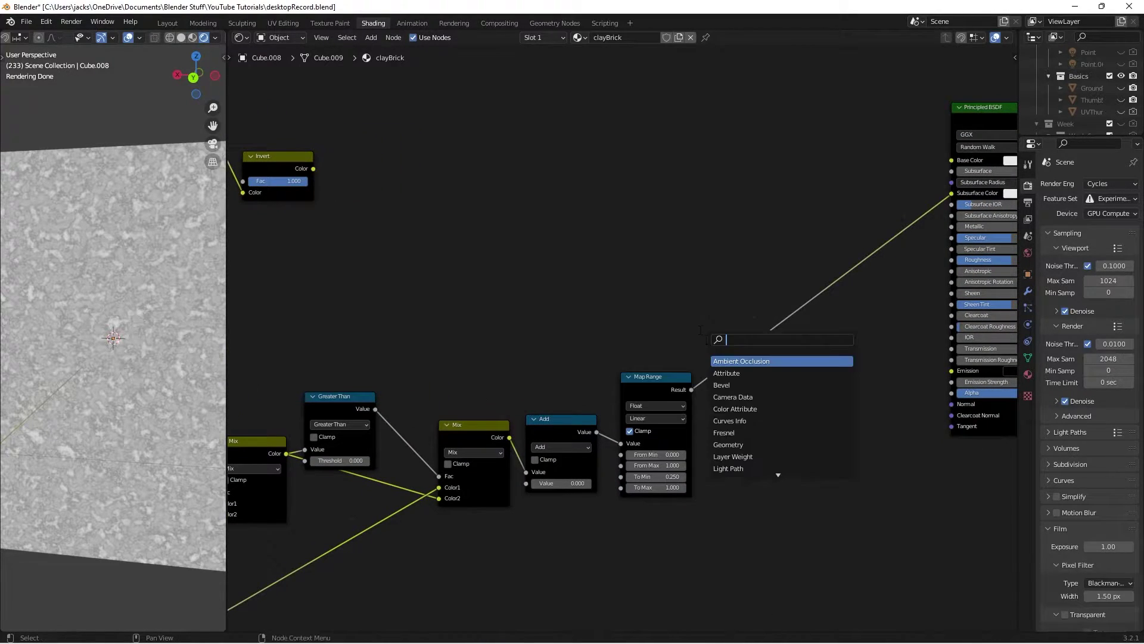
text(mix)
key(Return)
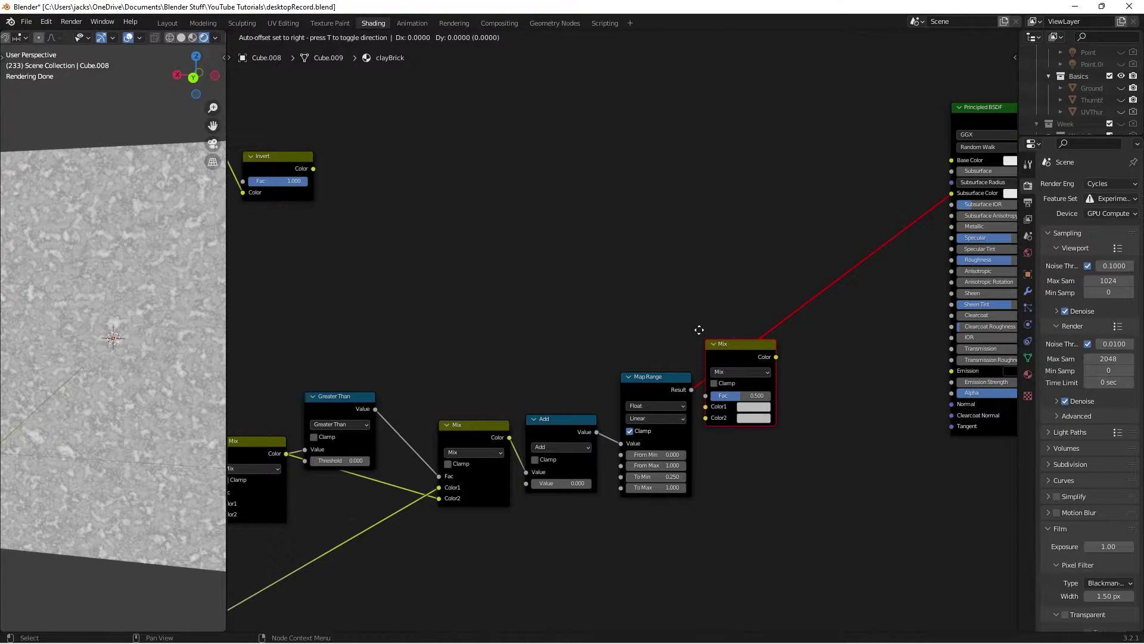
click(724, 329)
- Feed the Map Range into the new Mix's Color2, make Color1 black, use the brick Invert output as Fac, and save
drag(731, 395, 686, 444)
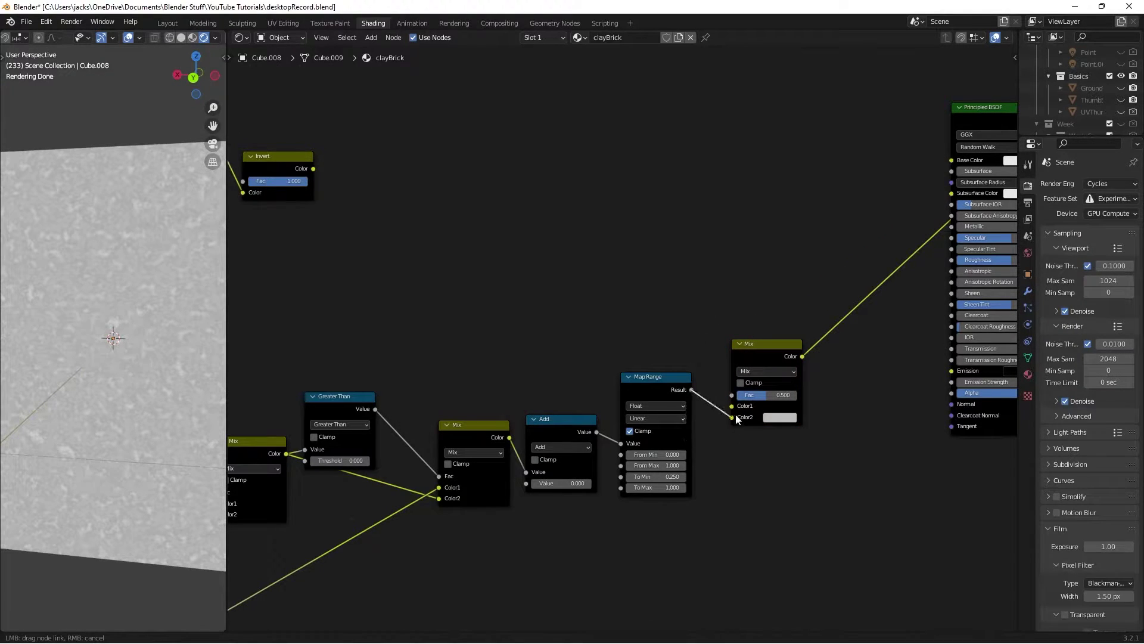
drag(736, 418, 736, 418)
click(779, 406)
click(849, 332)
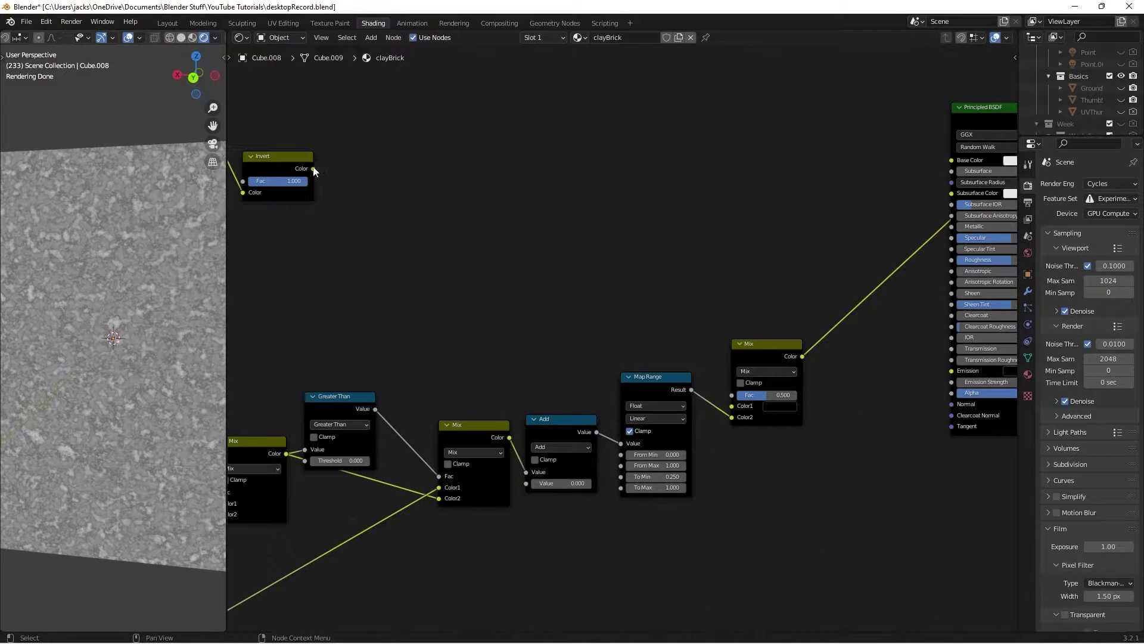
drag(313, 168, 732, 395)
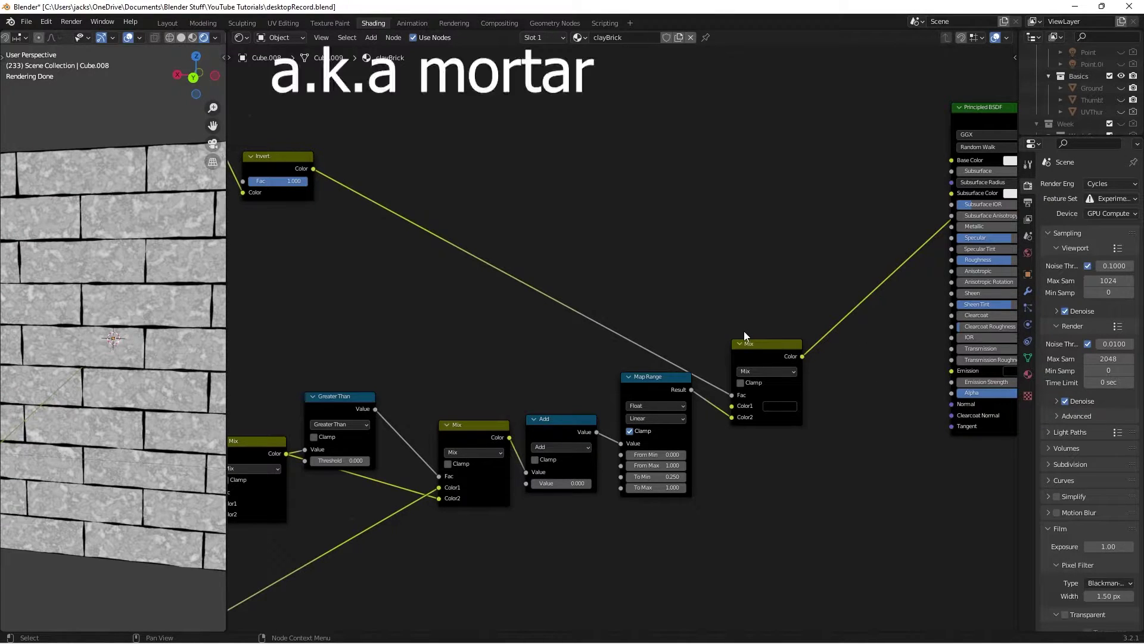
key(ctrl+s)
- Add a Bump node between the brick Mix and the Principled BSDF's Normal, with the Mix Color feeding the Bump's Height
middle_drag(842, 314, 727, 288)
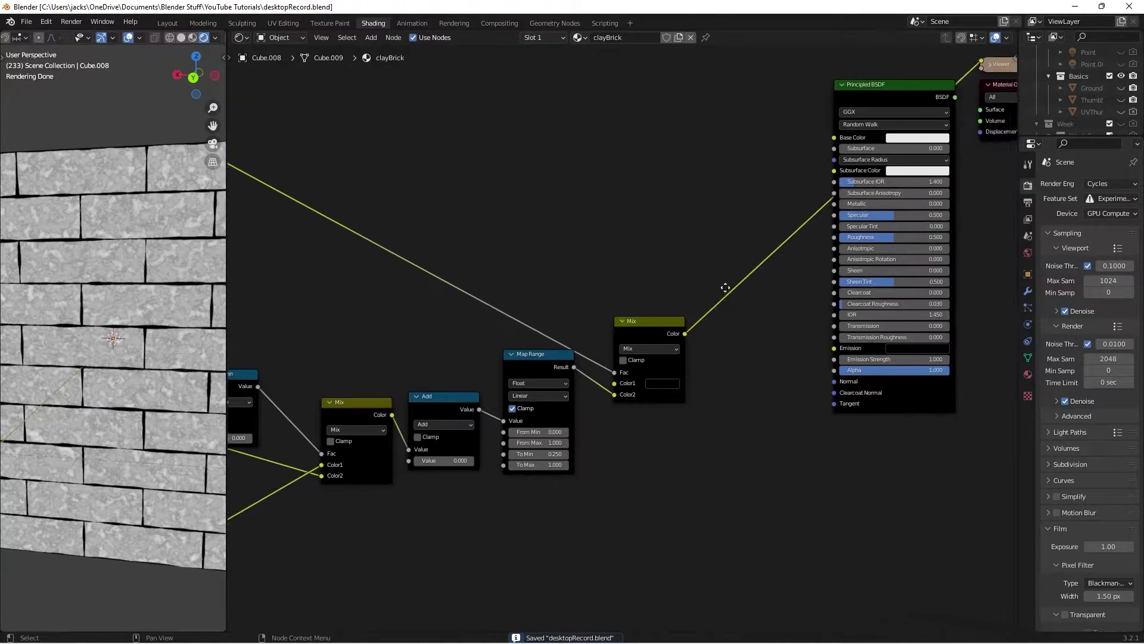
scroll(717, 288, down, 2)
drag(668, 333, 784, 368)
click(752, 326)
key(shift+a)
click(761, 335)
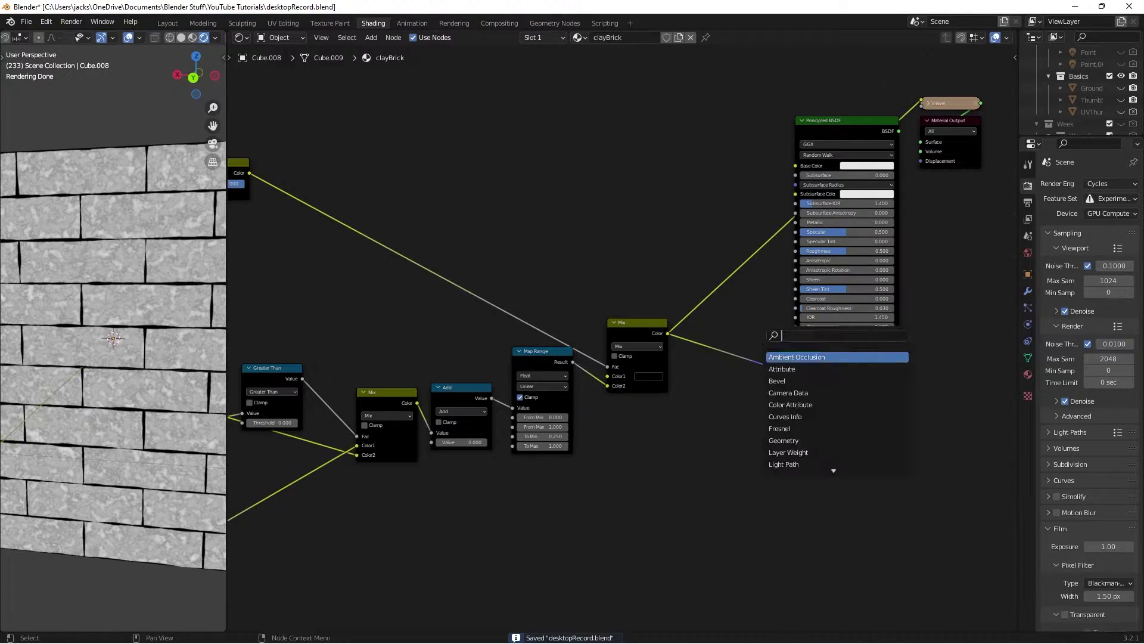
text(bump)
key(Return)
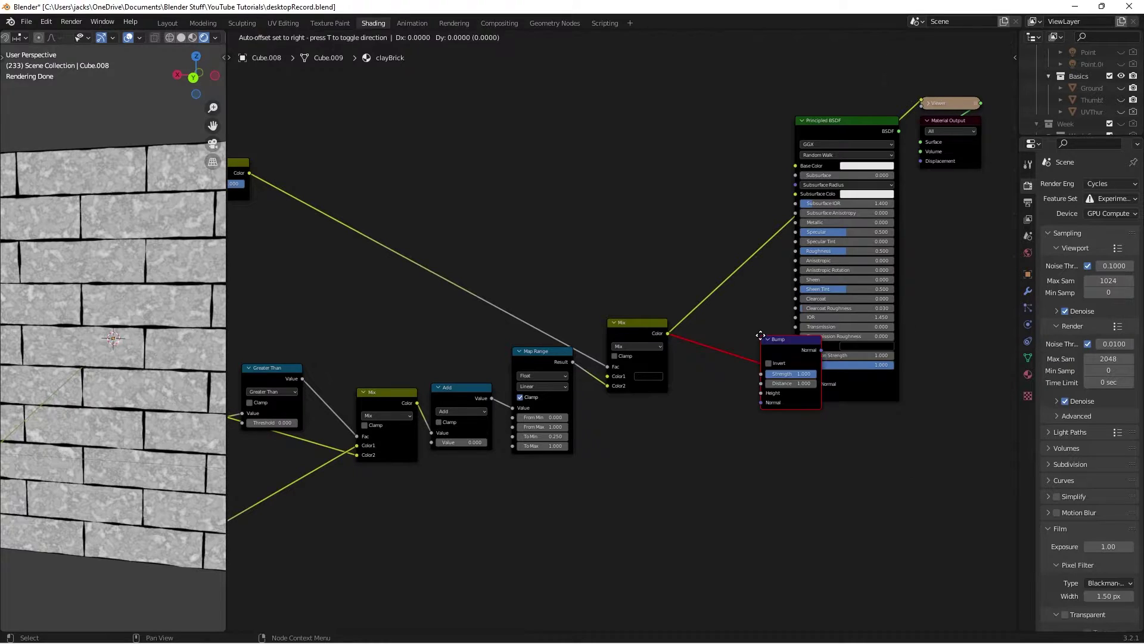
click(761, 335)
drag(785, 351, 762, 345)
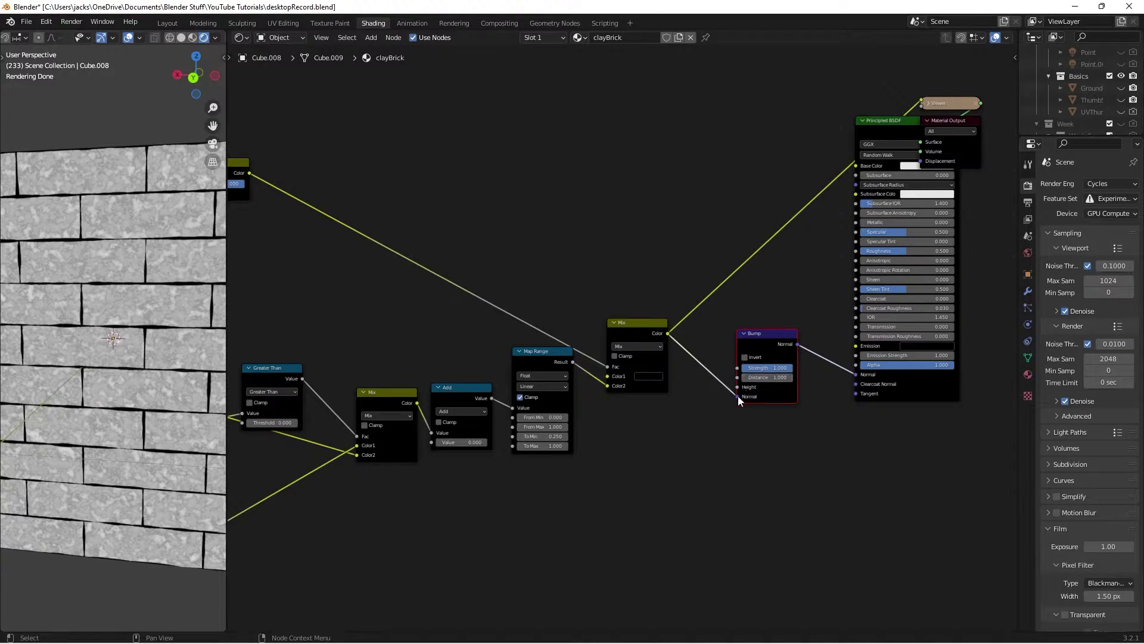
drag(738, 395, 693, 335)
drag(737, 391, 738, 388)
- Preview the Principled BSDF on the cube, move the Material Output clear of it, and save the file
click(803, 235)
middle_drag(860, 162, 813, 223)
ctrl+shift+click(844, 182)
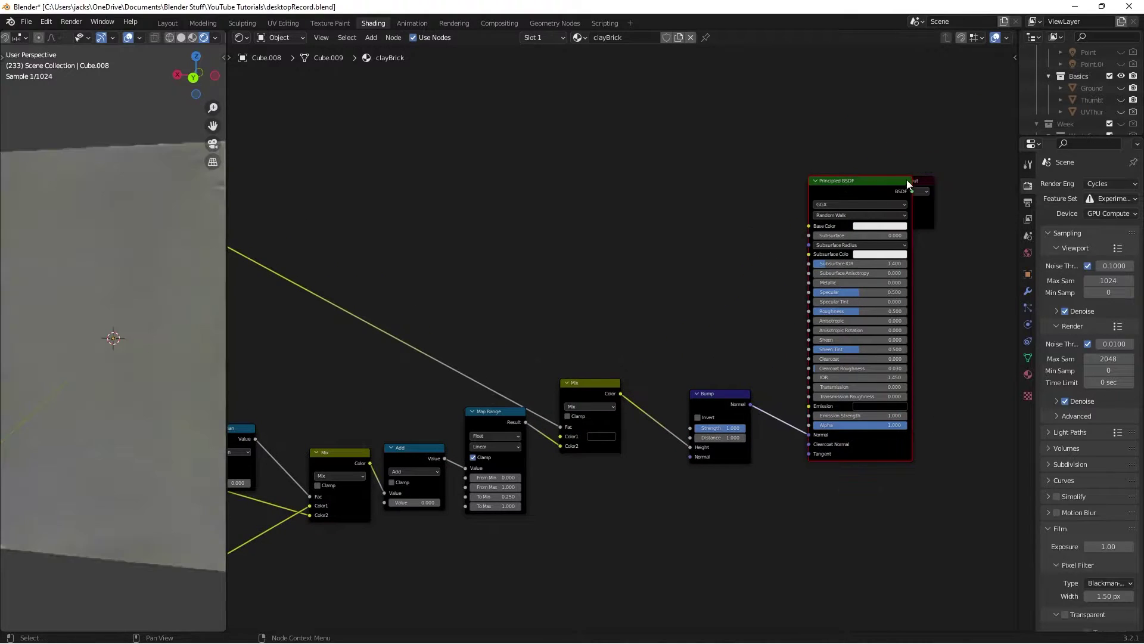
drag(935, 218, 973, 221)
scroll(284, 316, down, 1)
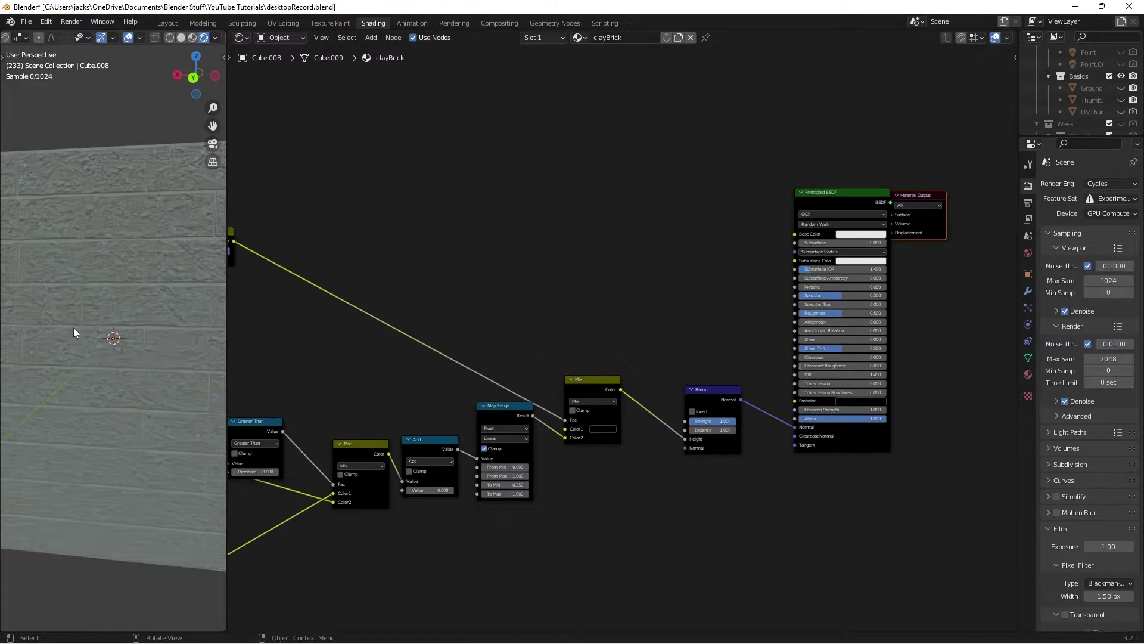
middle_drag(73, 327, 45, 319)
click(148, 427)
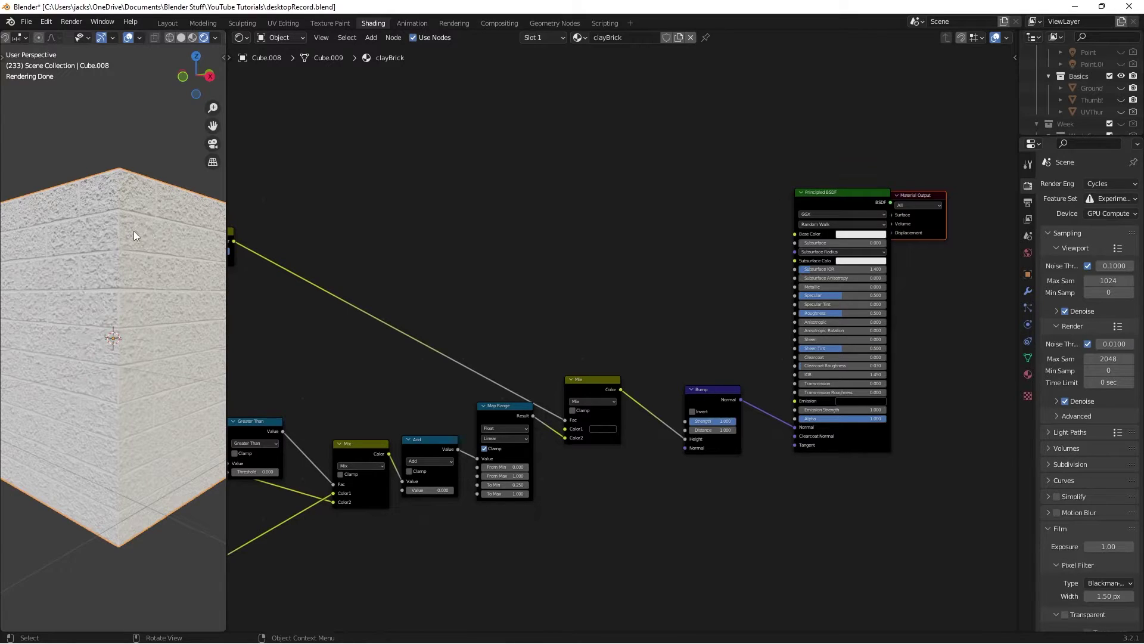
key(ctrl+s)
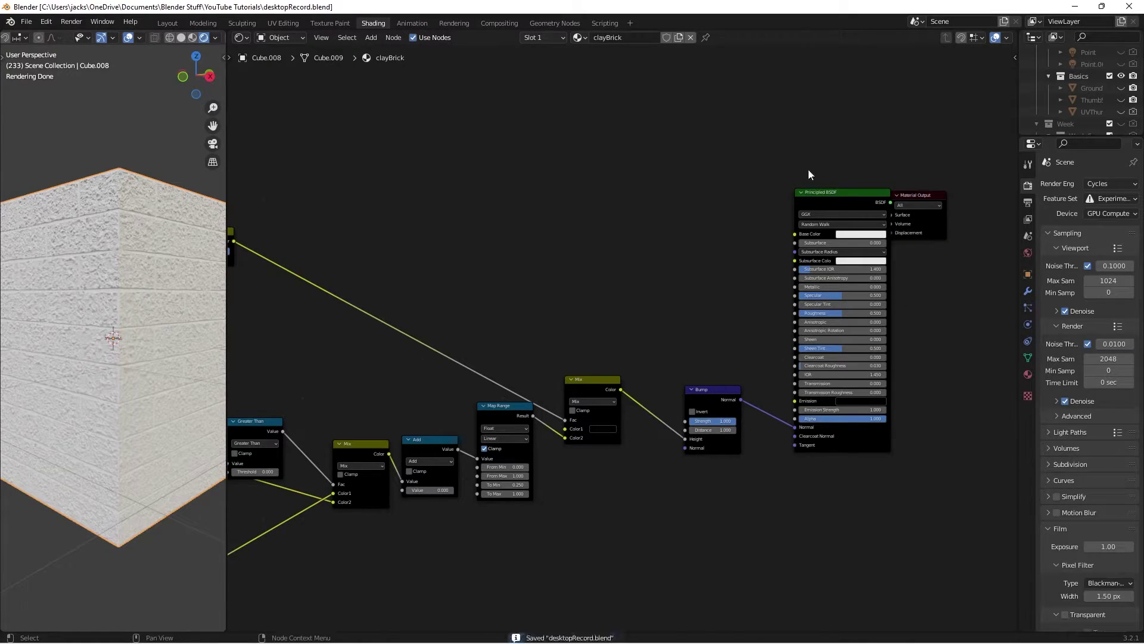
- Move the Bump node next to the brick Mix and set its Strength to 0.5
drag(707, 392, 660, 364)
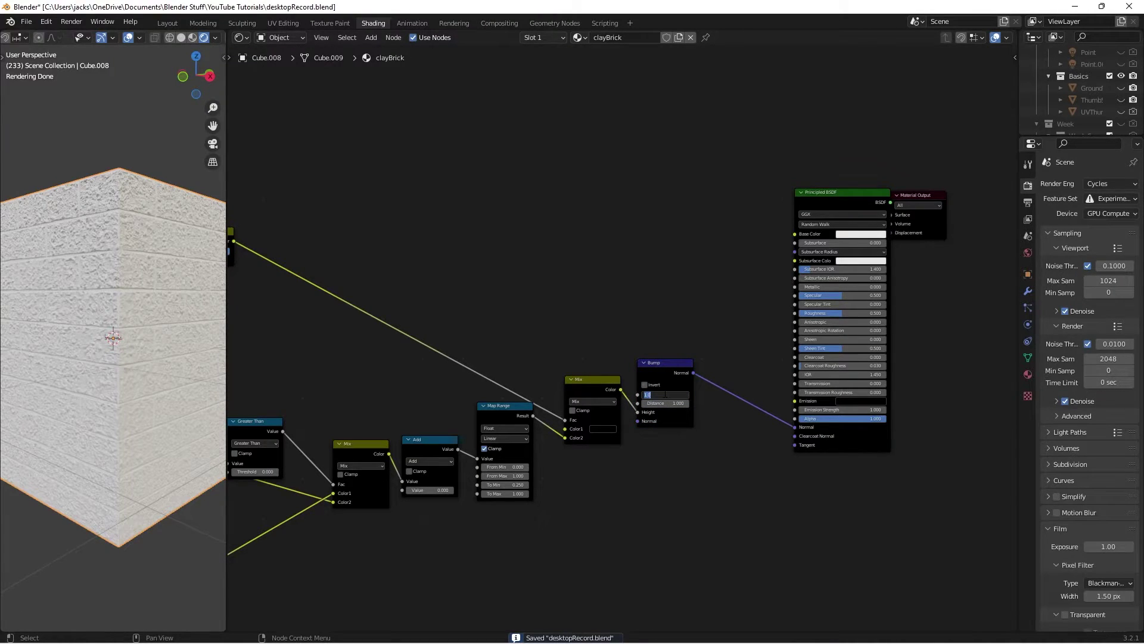
key(BackSpace)
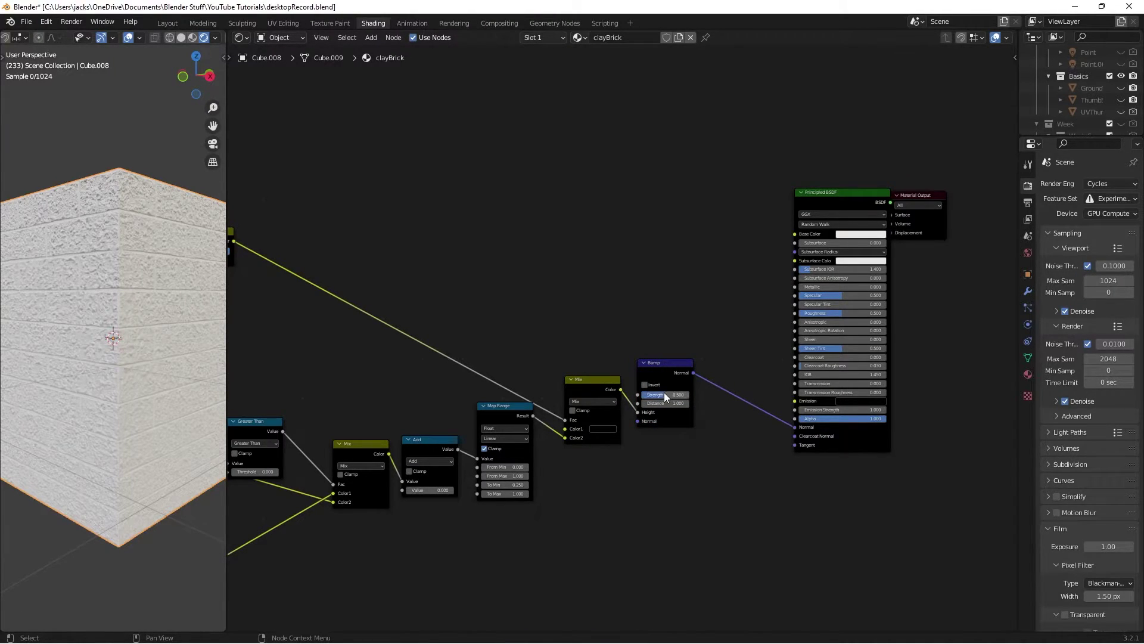
scroll(602, 337, down, 1)
- Duplicate the Bump node and insert the copy between the first Bump and the Principled BSDF's Normal
click(681, 360)
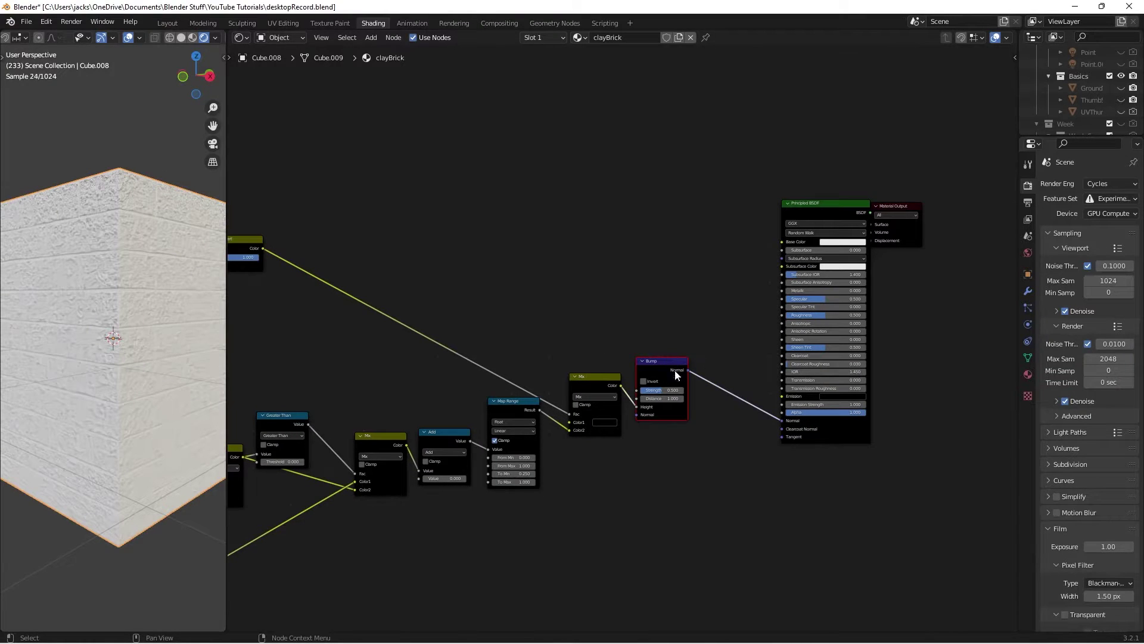
key(shift+d)
click(756, 382)
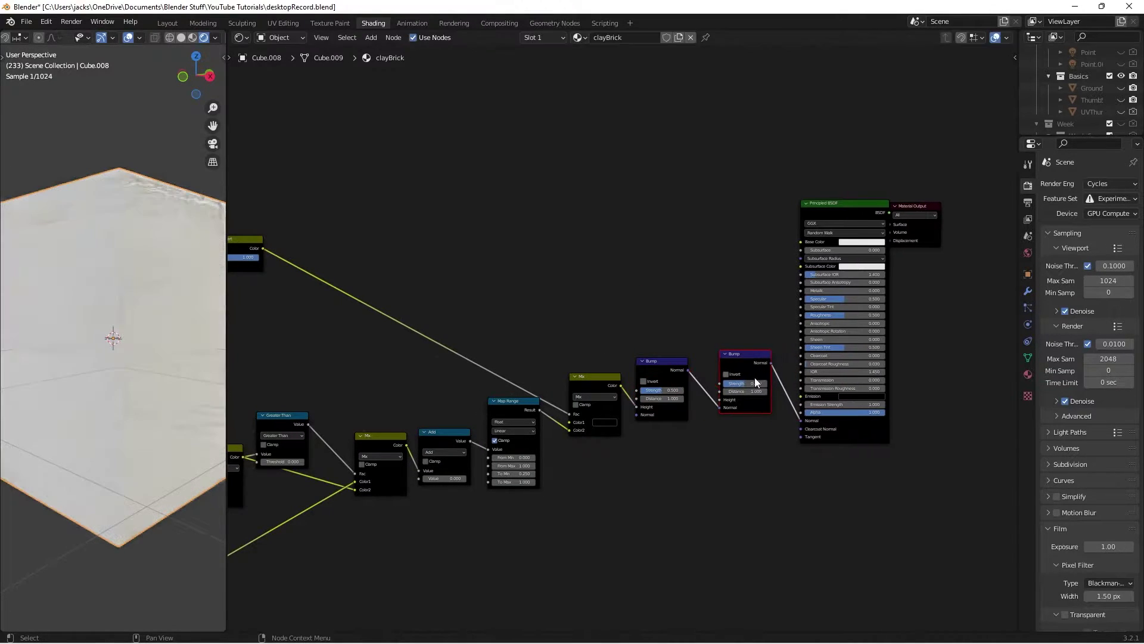
- Set the second Bump node's Strength to 1, feed its Height from the brick Invert node's Color, and save the file
click(740, 383)
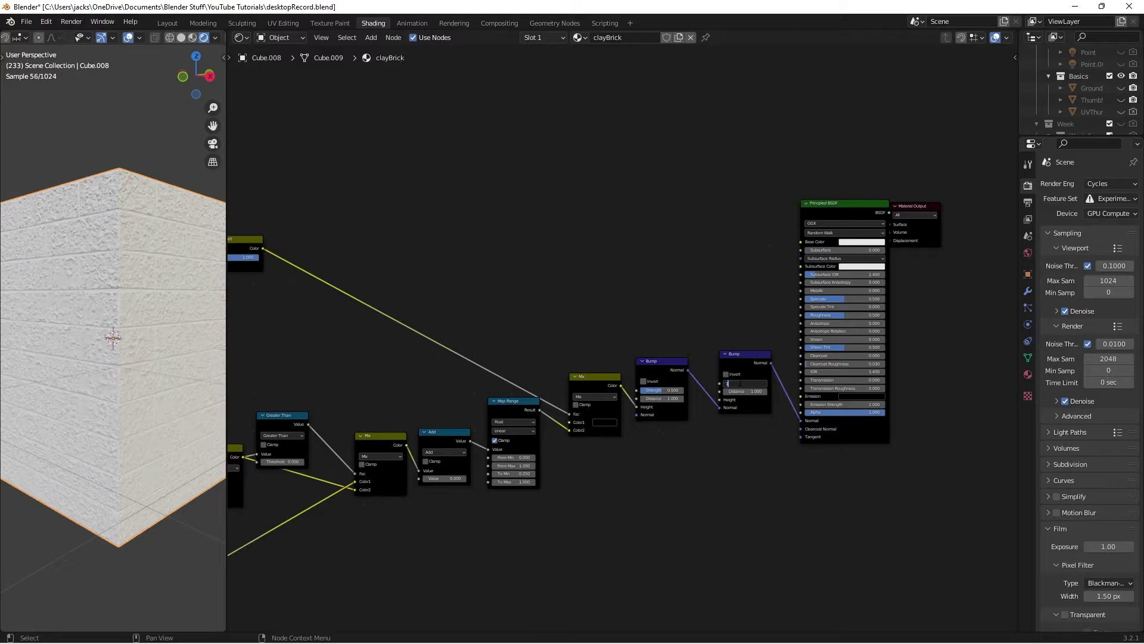
text(1)
key(Return)
drag(263, 249, 732, 399)
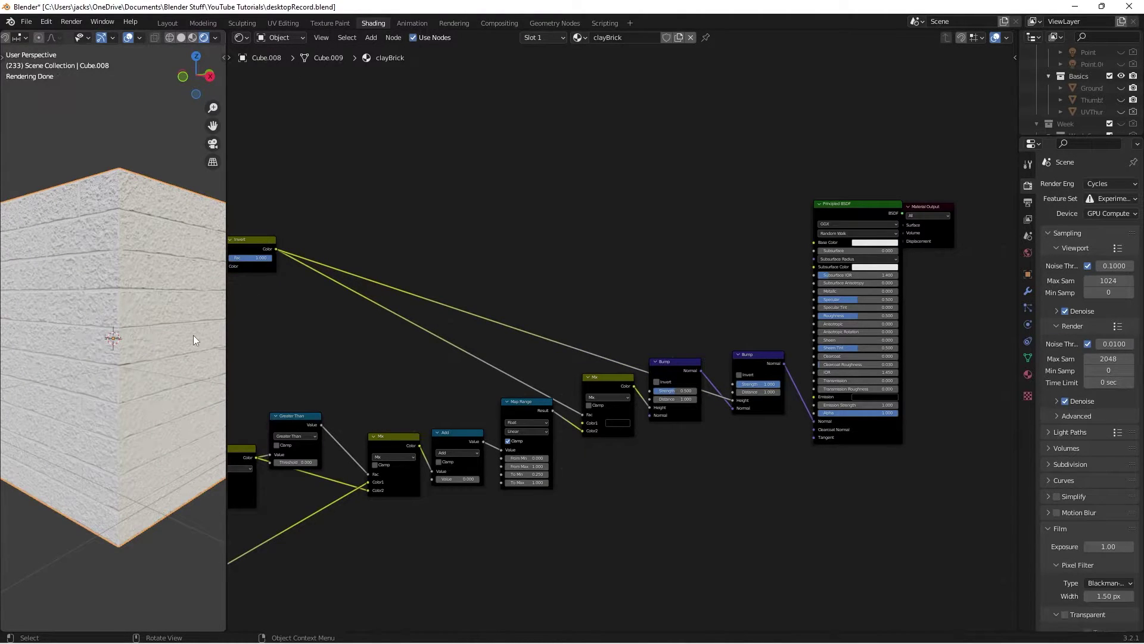
key(ctrl+s)
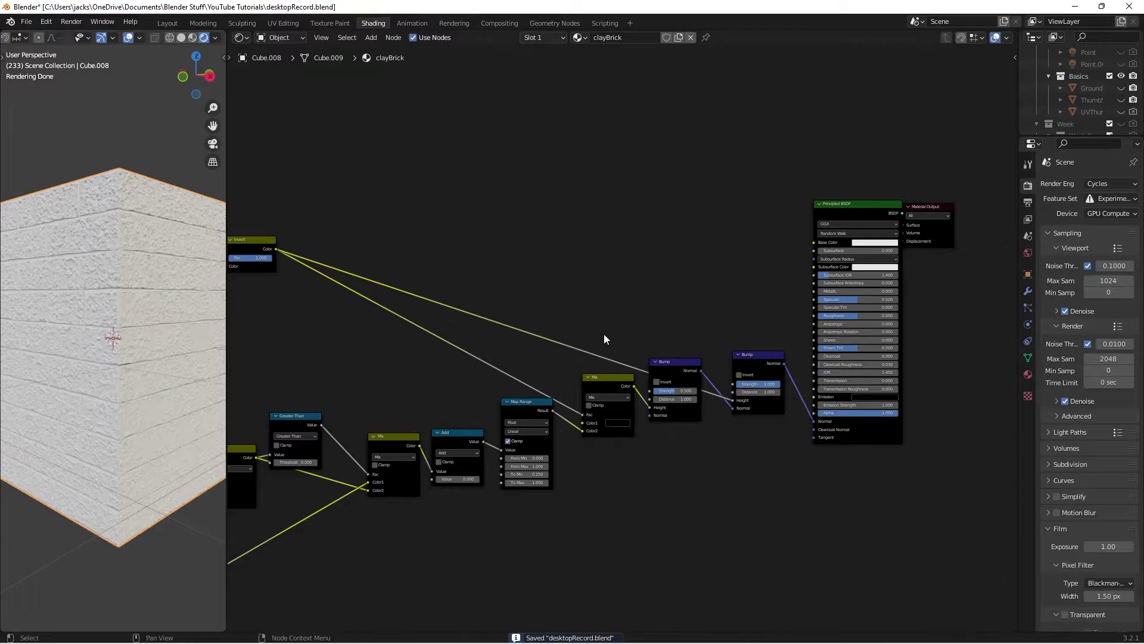
- Move both Bump nodes and the brick Mix node slightly down to tidy the end of the node chain
drag(749, 359, 744, 395)
drag(679, 375, 683, 401)
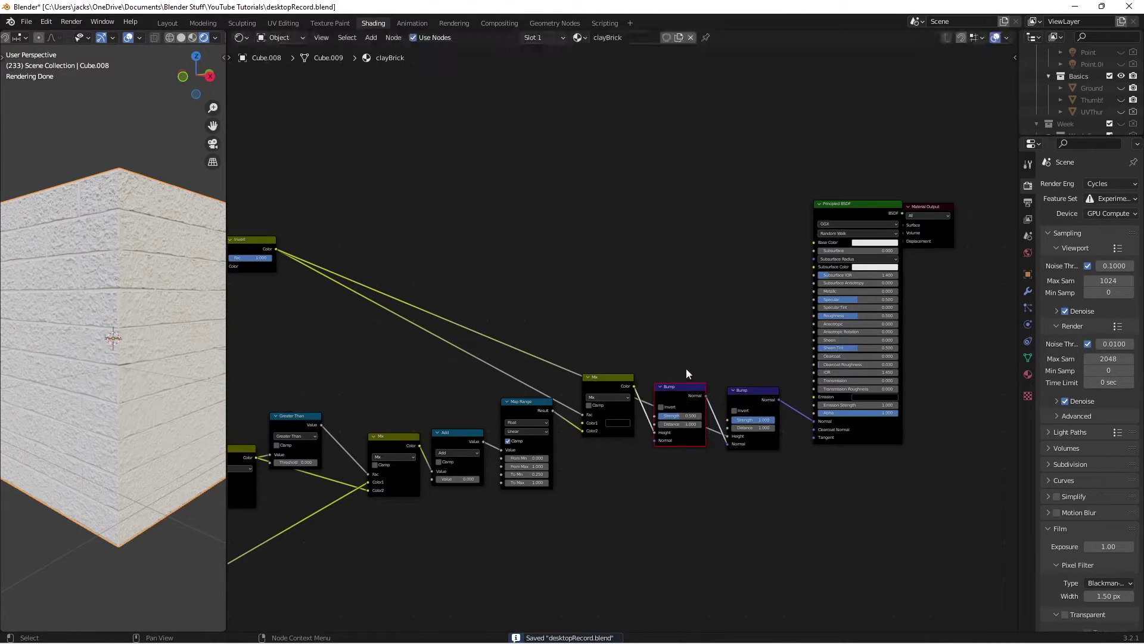
click(685, 369)
middle_drag(661, 372, 739, 279)
drag(676, 287, 675, 342)
click(659, 302)
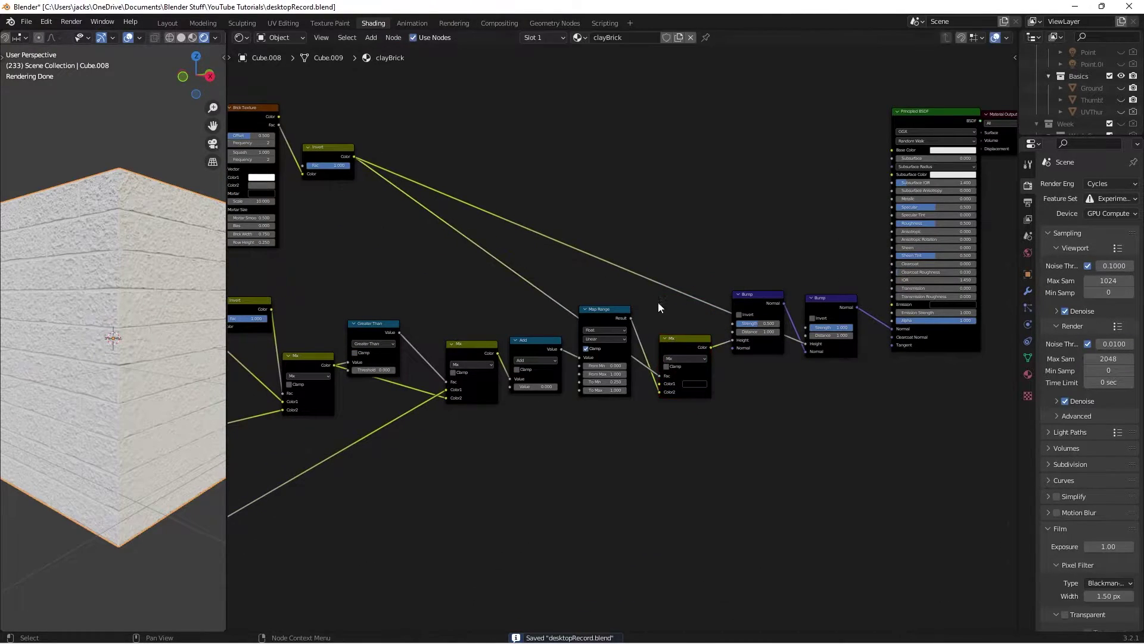
- Move the detail nodes from the lower Invert through the Map Range before the brick Mix further down, and save the file
scroll(708, 266, down, 3)
middle_drag(708, 266, 756, 218)
drag(377, 229, 693, 398)
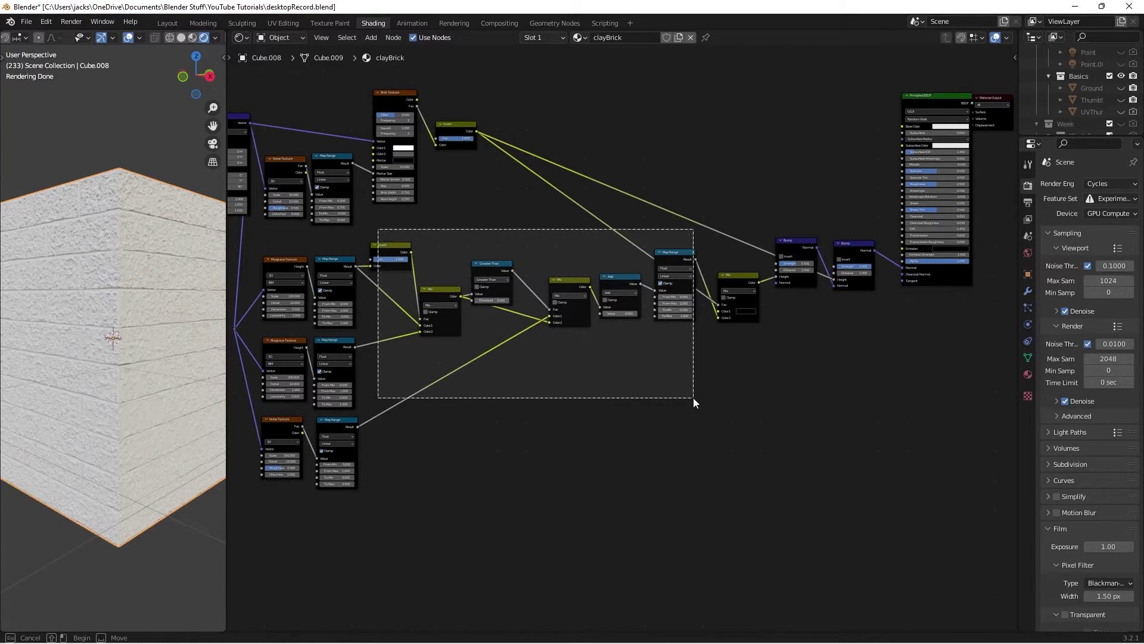
key(g)
click(715, 447)
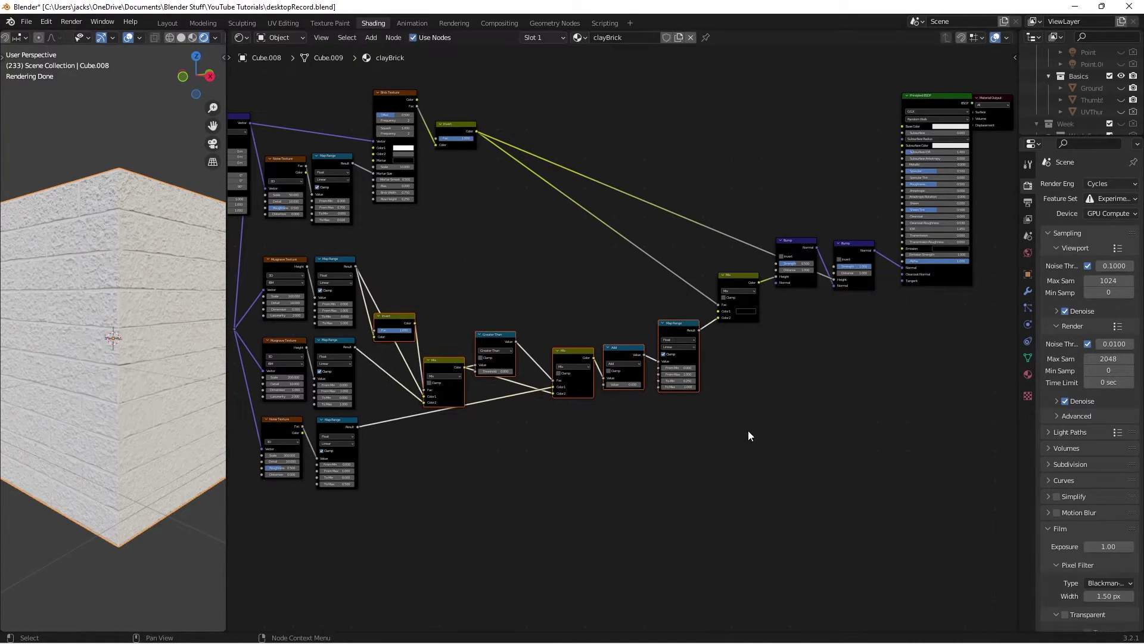
key(ctrl+s)
- Add a MixRGB node above the Brick Texture and connect the Brick Texture's Color to its Fac
middle_drag(510, 165, 566, 255)
scroll(610, 405, up, 4)
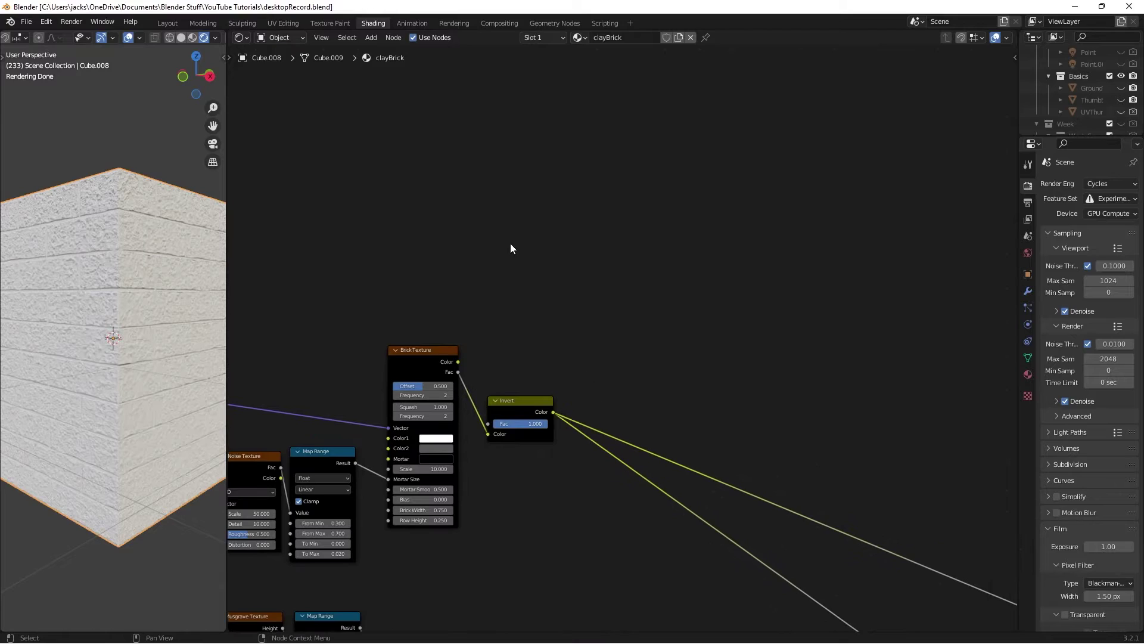
middle_drag(510, 243, 532, 292)
key(shift+a)
click(677, 313)
text(mix)
key(Return)
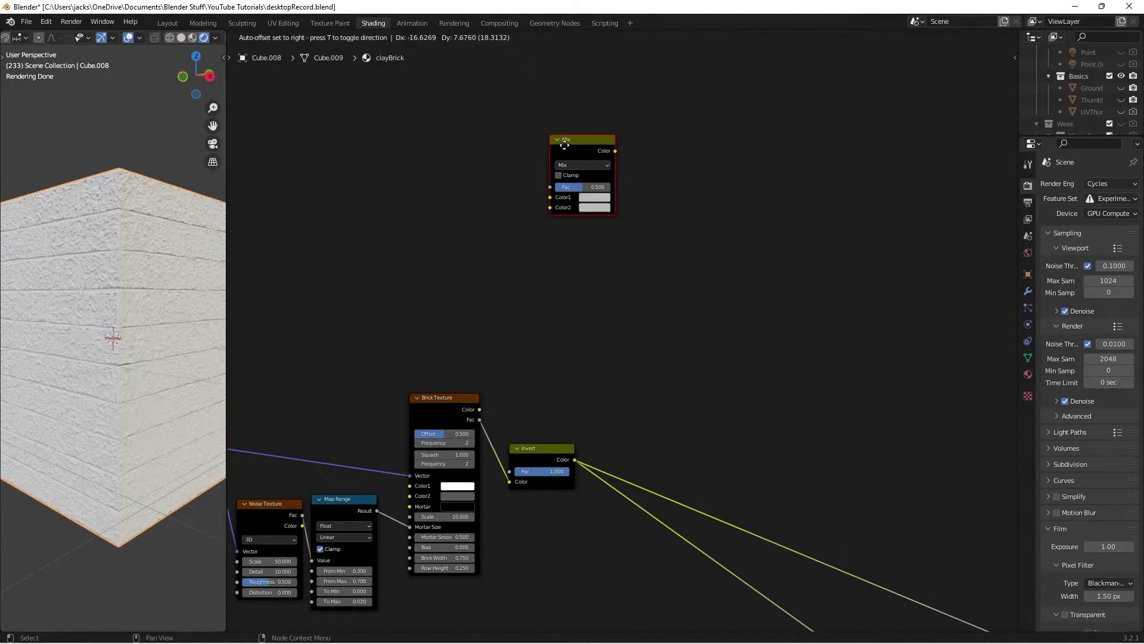
click(551, 136)
drag(480, 410, 550, 186)
- Set the new Mix node's Color1 to hex AA4A44 and preview the node on the cube
scroll(611, 160, up, 2)
click(577, 300)
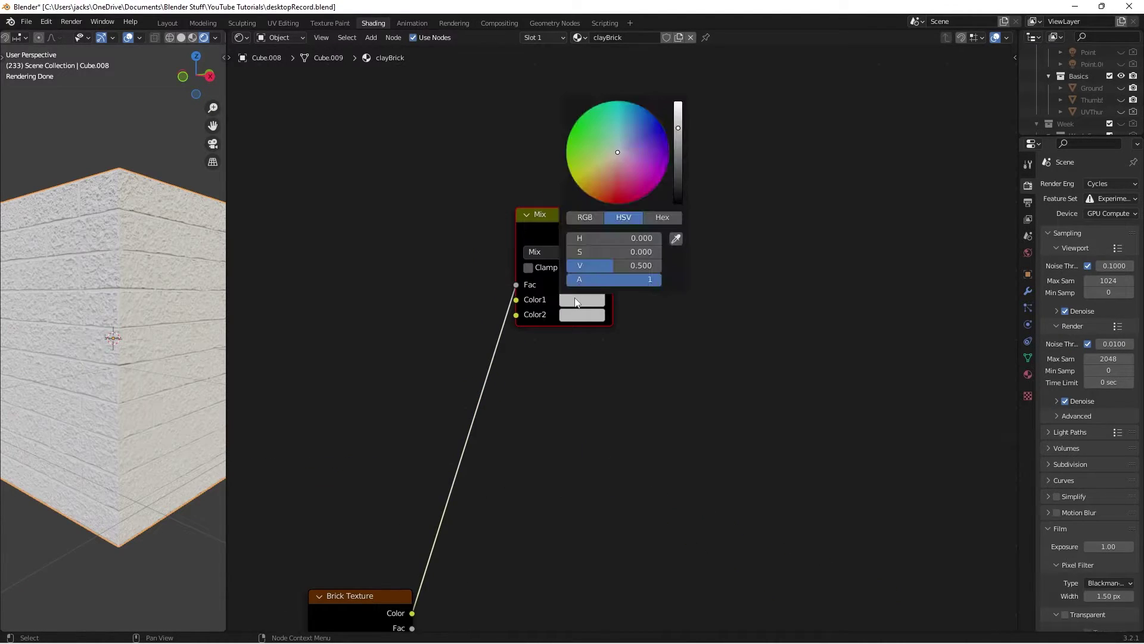
click(662, 217)
click(624, 239)
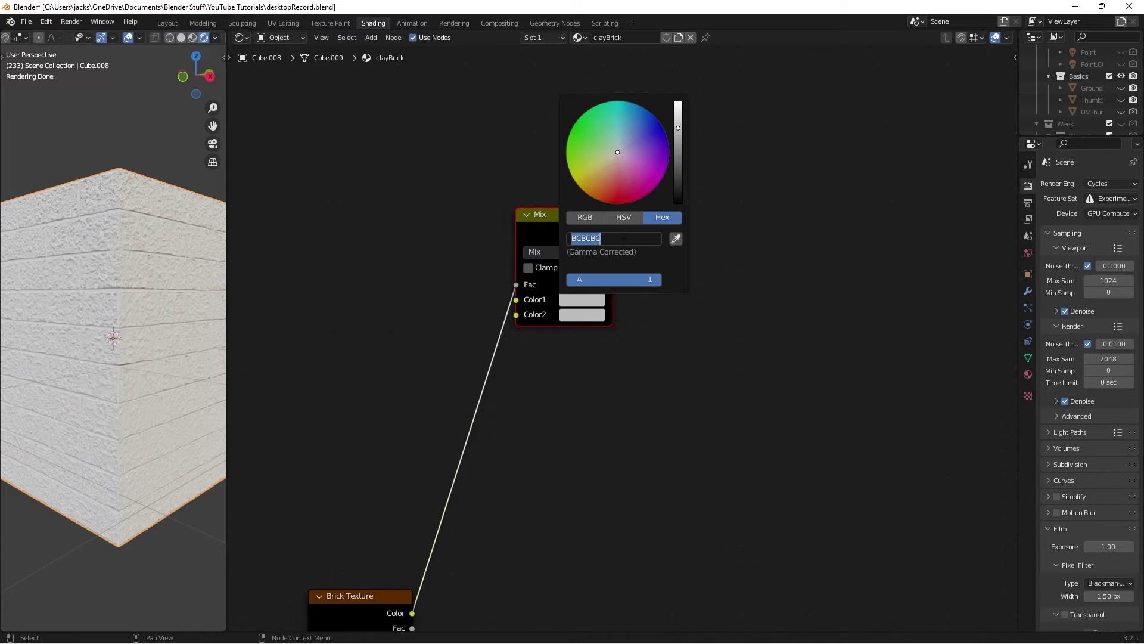
text(AA4A44)
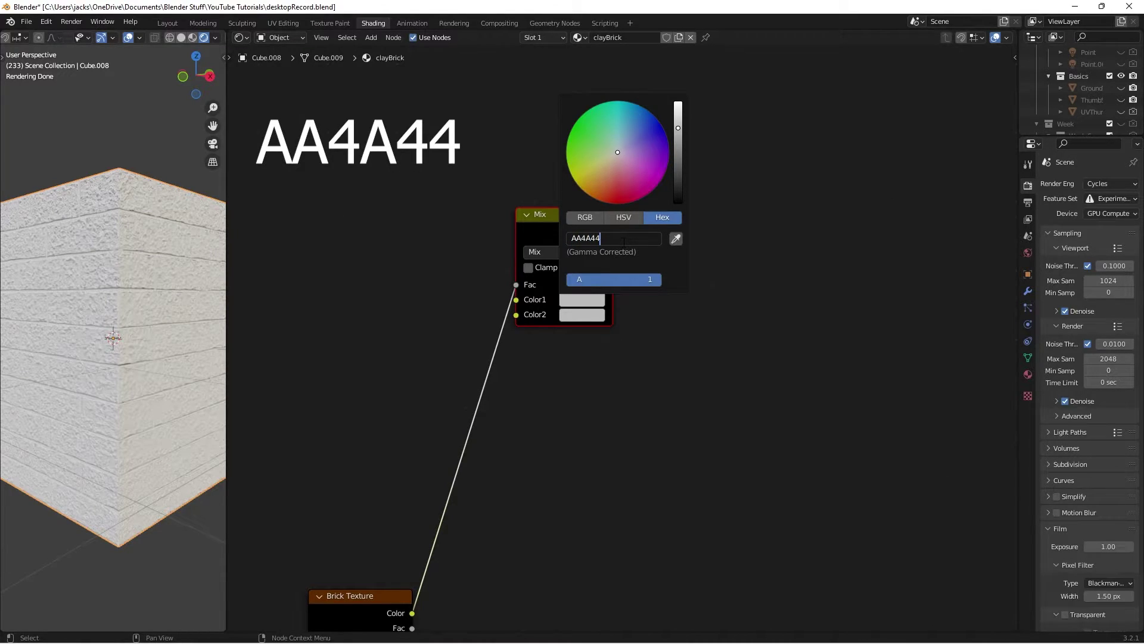
key(Return)
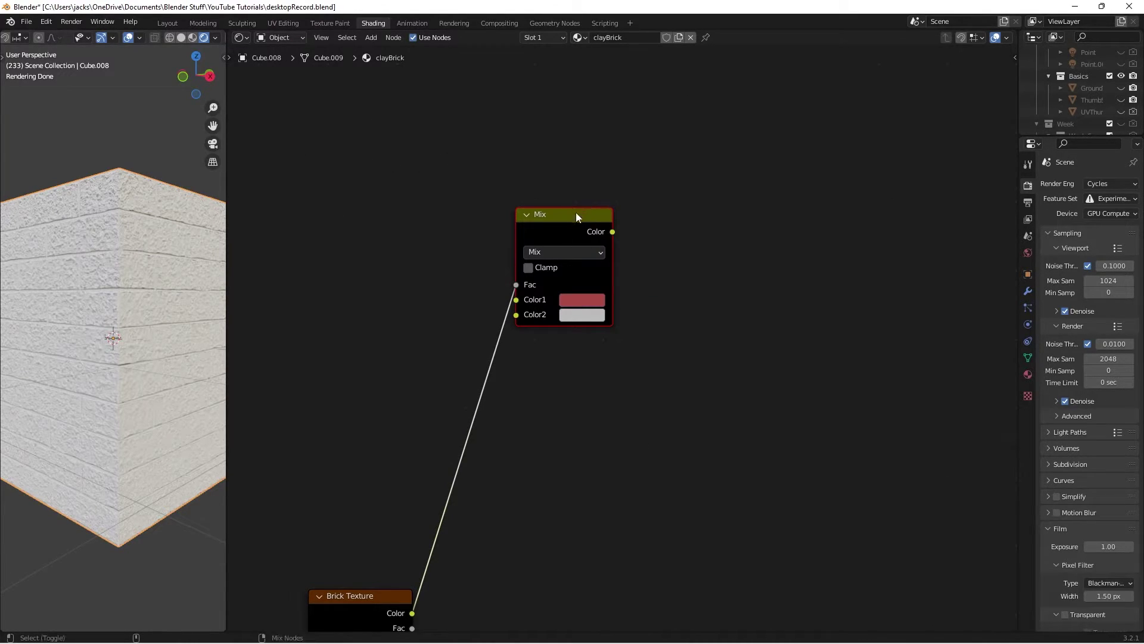
ctrl+shift+click(576, 212)
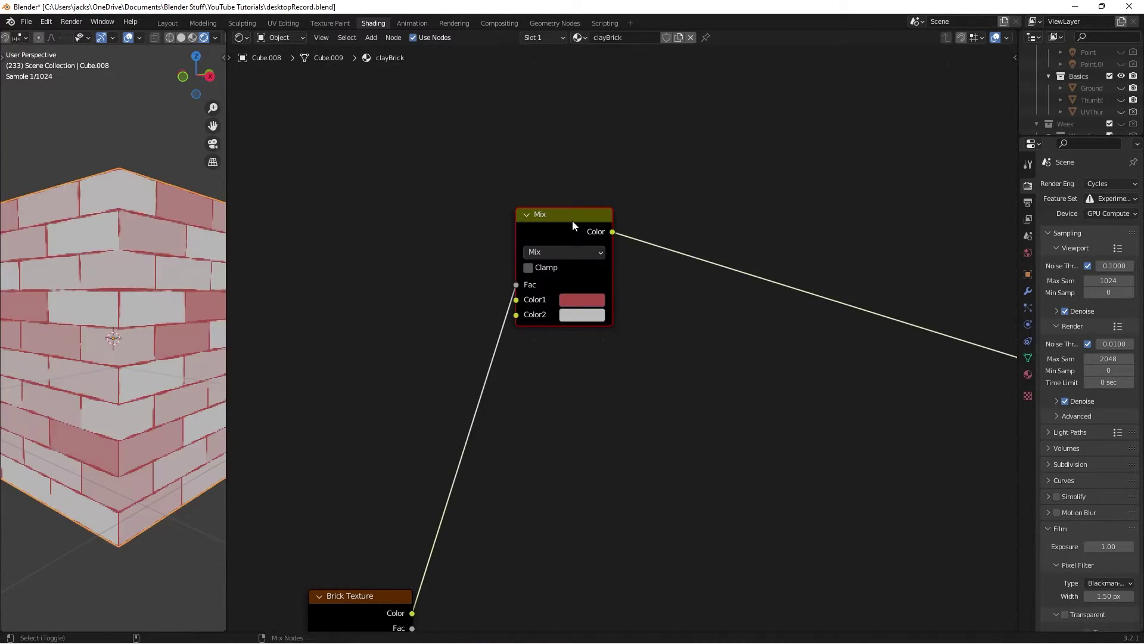
- Set the same Mix node's Color2 to hex 702020 and check the brick colors on the cube
click(584, 320)
click(631, 250)
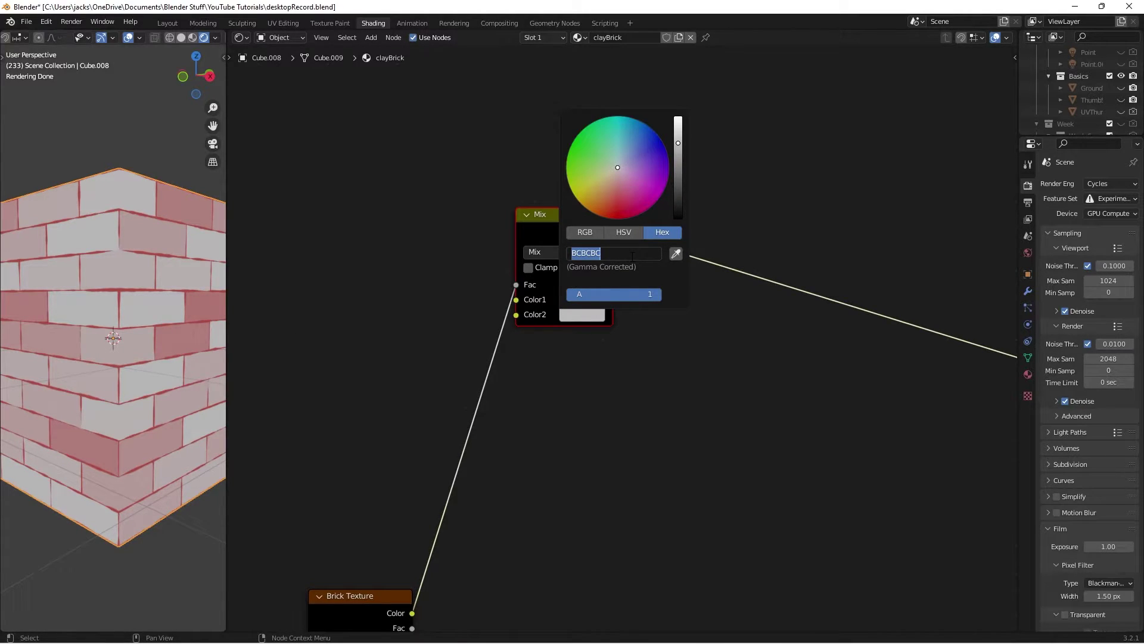
text(702)
text(020)
key(Return)
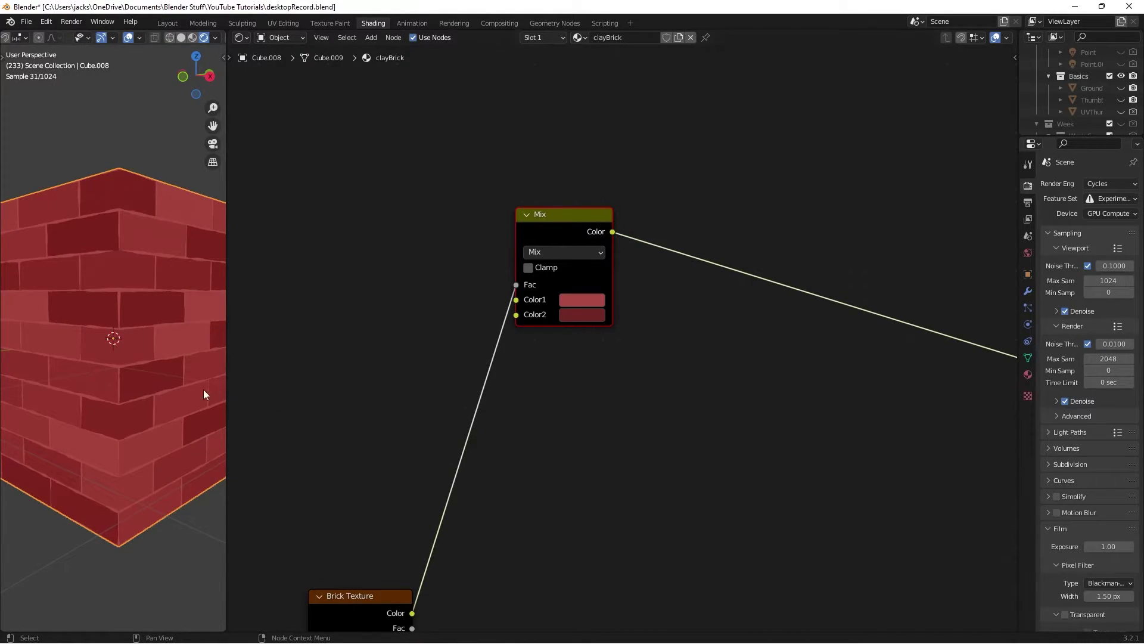
middle_drag(202, 388, 122, 370)
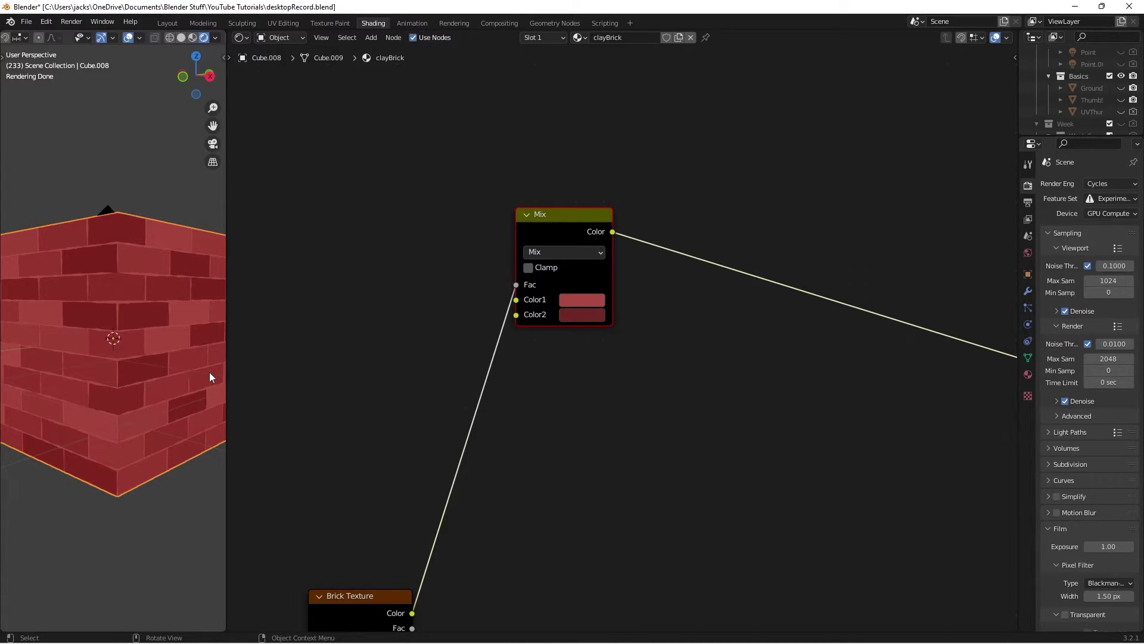
- Save the file and insert a Hue Saturation Value node after the brick color Mix
click(689, 329)
key(ctrl+s)
key(shift+a)
click(686, 326)
text(H)
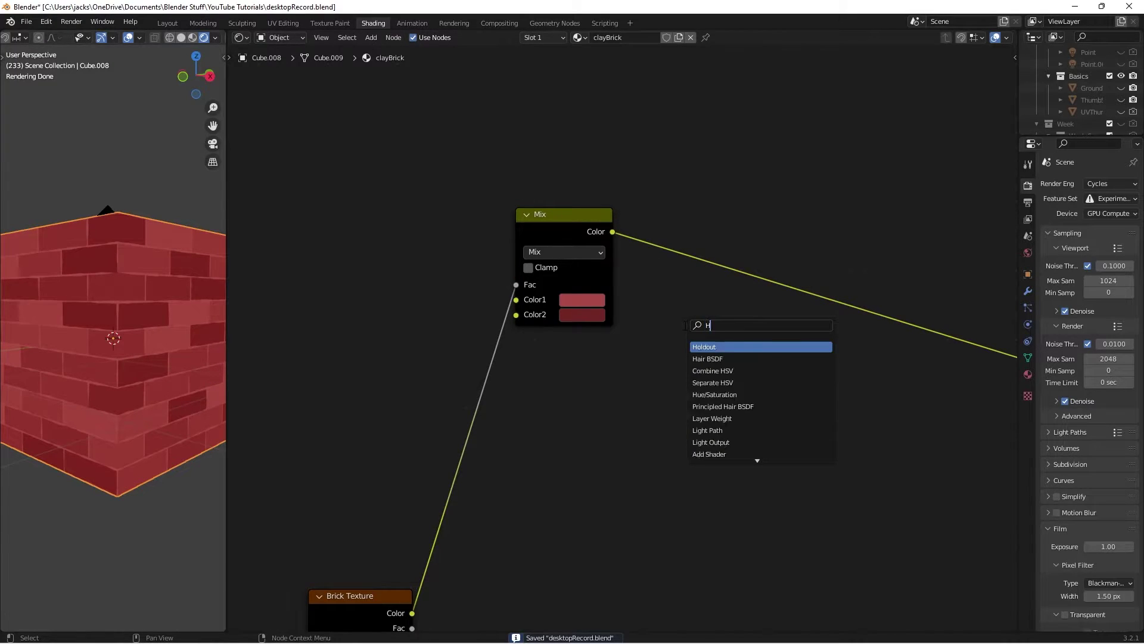
text(ue)
key(Return)
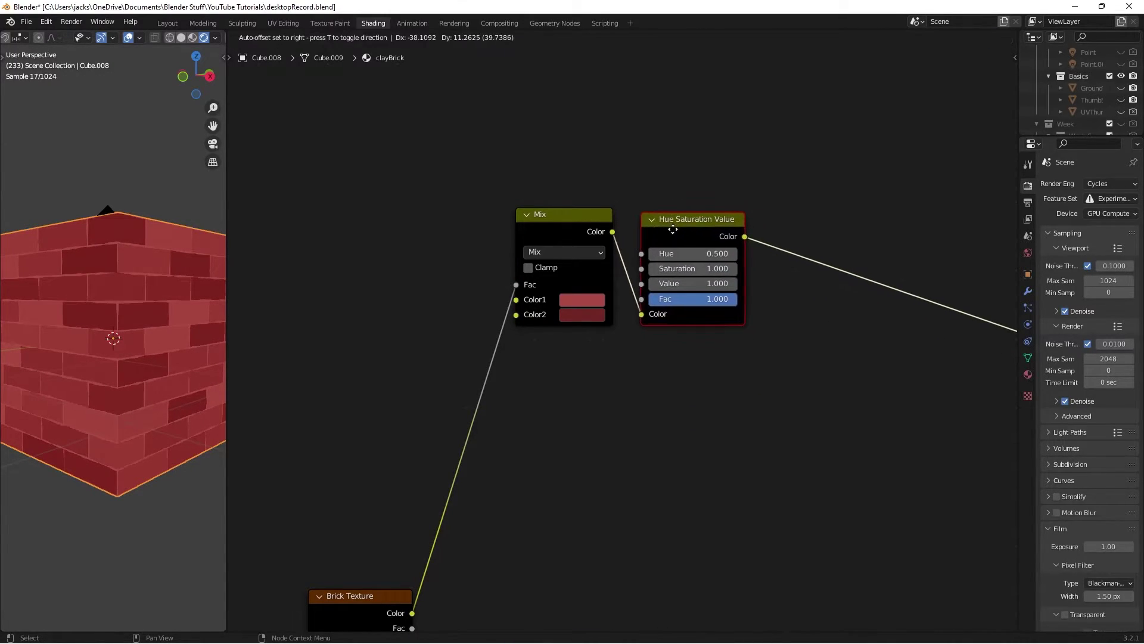
click(672, 228)
- Try a Hue of 0.2 and a Saturation of 0.4 on the Hue Saturation Value node
click(652, 252)
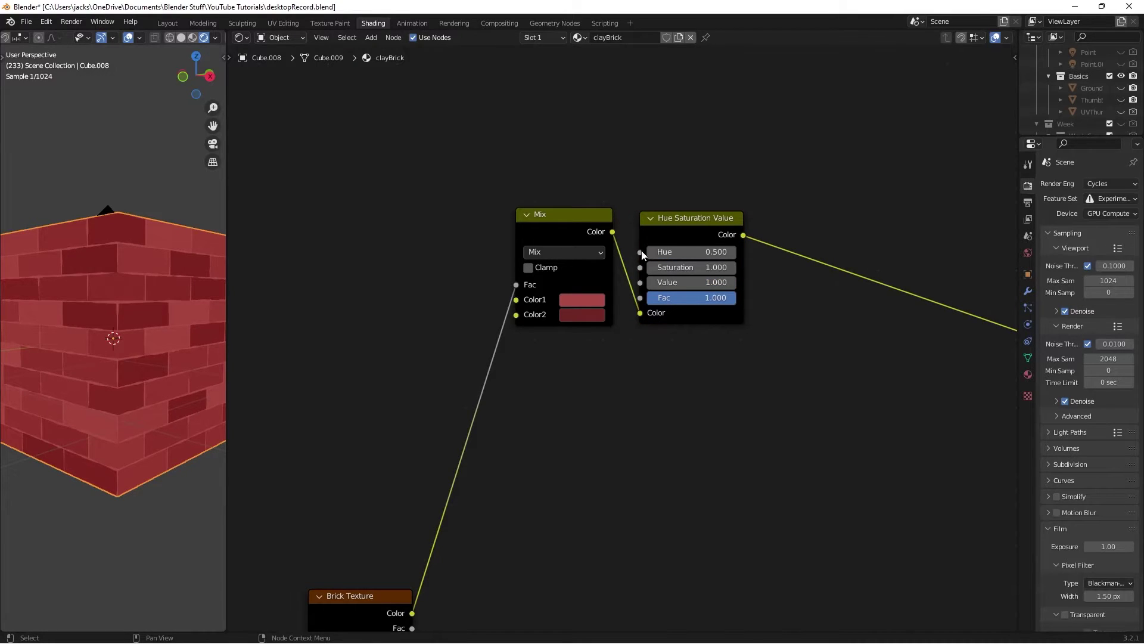
click(653, 252)
click(653, 252)
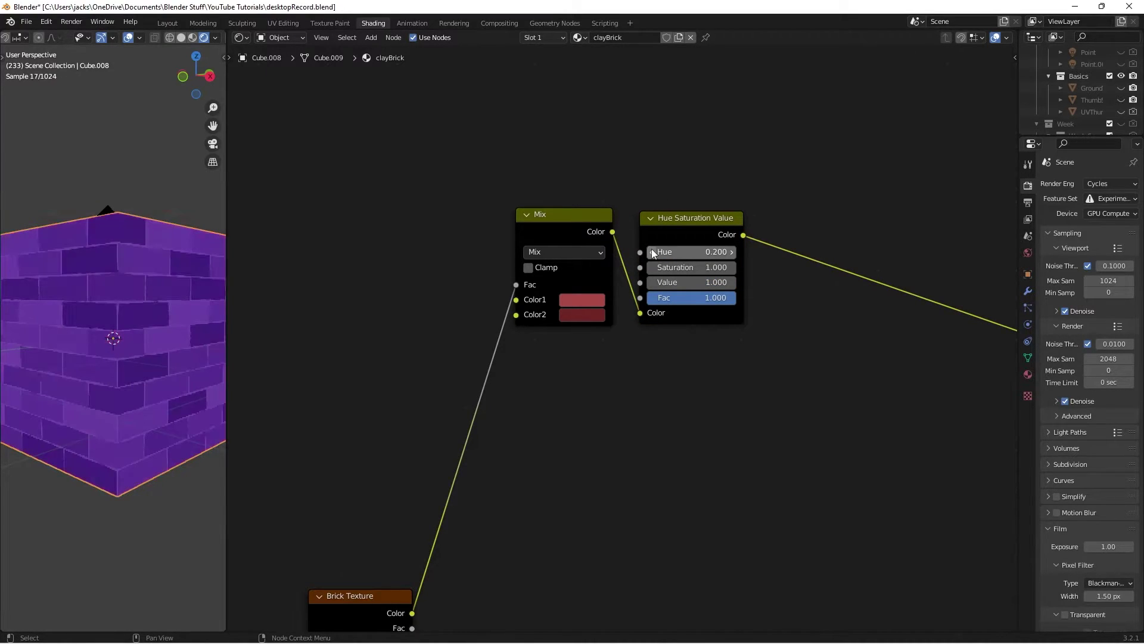
click(654, 268)
click(654, 268)
click(654, 268)
click(654, 268)
click(654, 268)
click(654, 268)
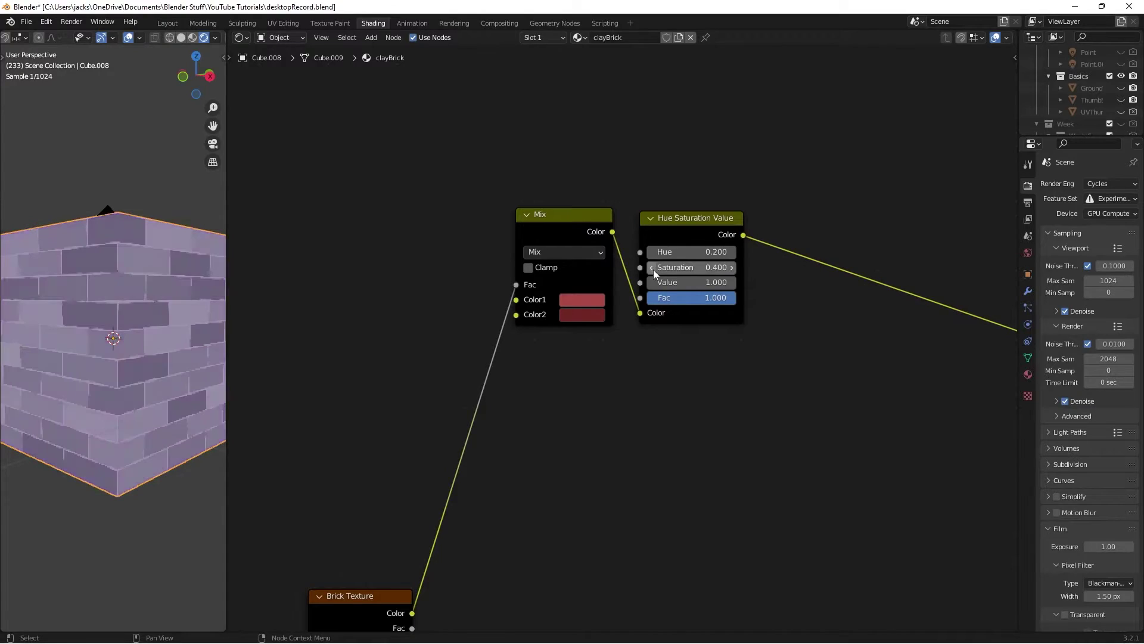
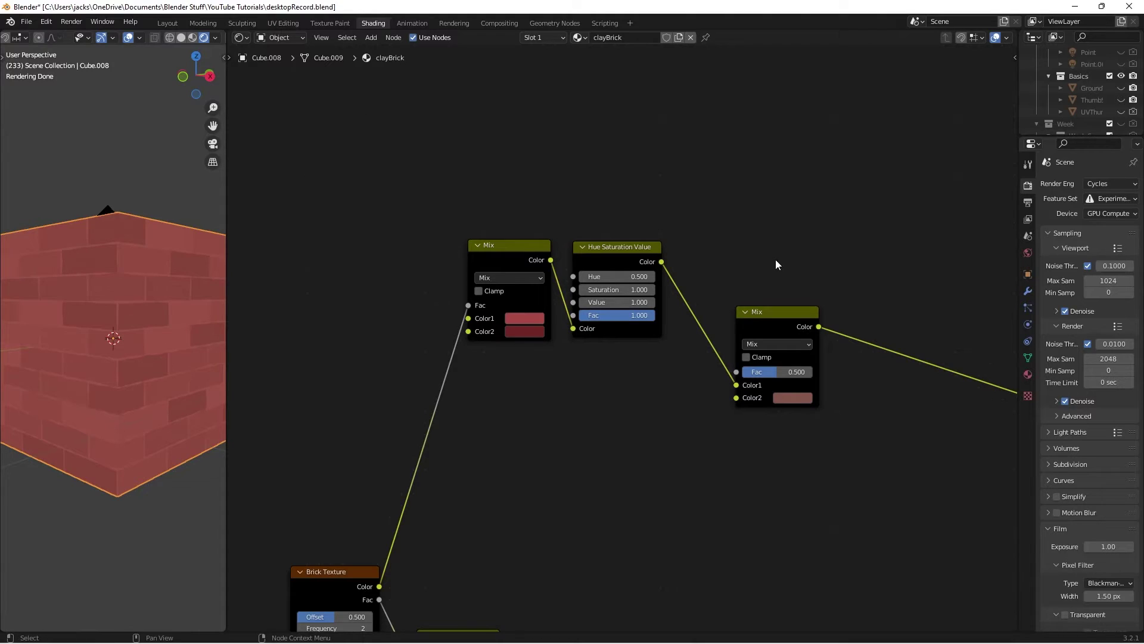
- Duplicate the Mix node that follows Hue Saturation Value and place the copy below it
click(756, 321)
key(shift+d)
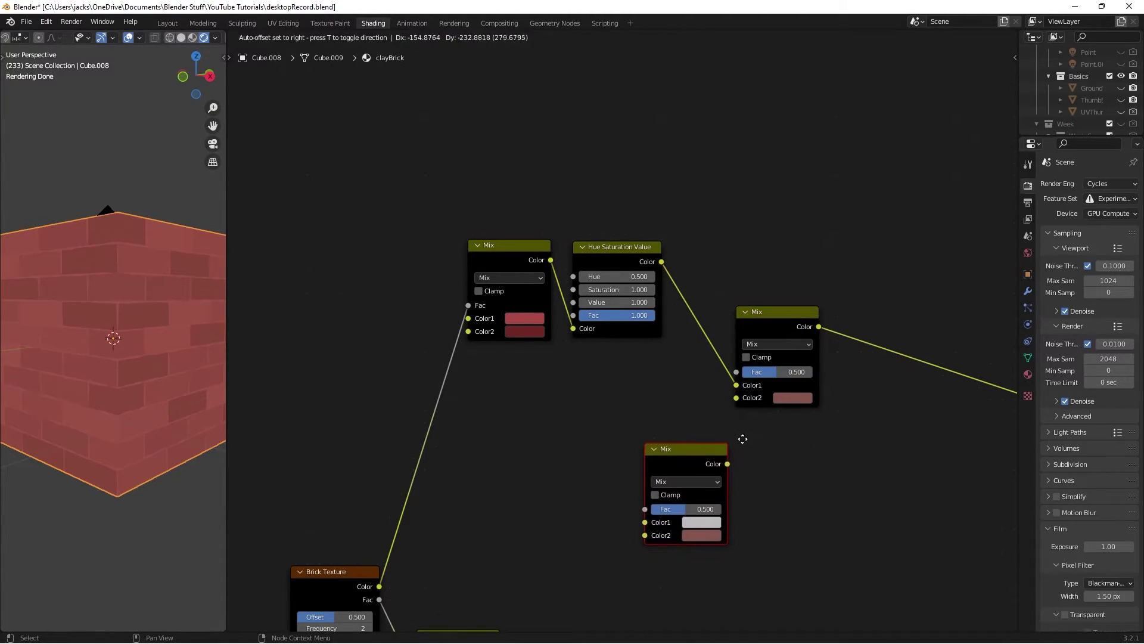
click(743, 439)
middle_drag(658, 407, 687, 343)
scroll(685, 363, up, 2)
drag(695, 401, 645, 408)
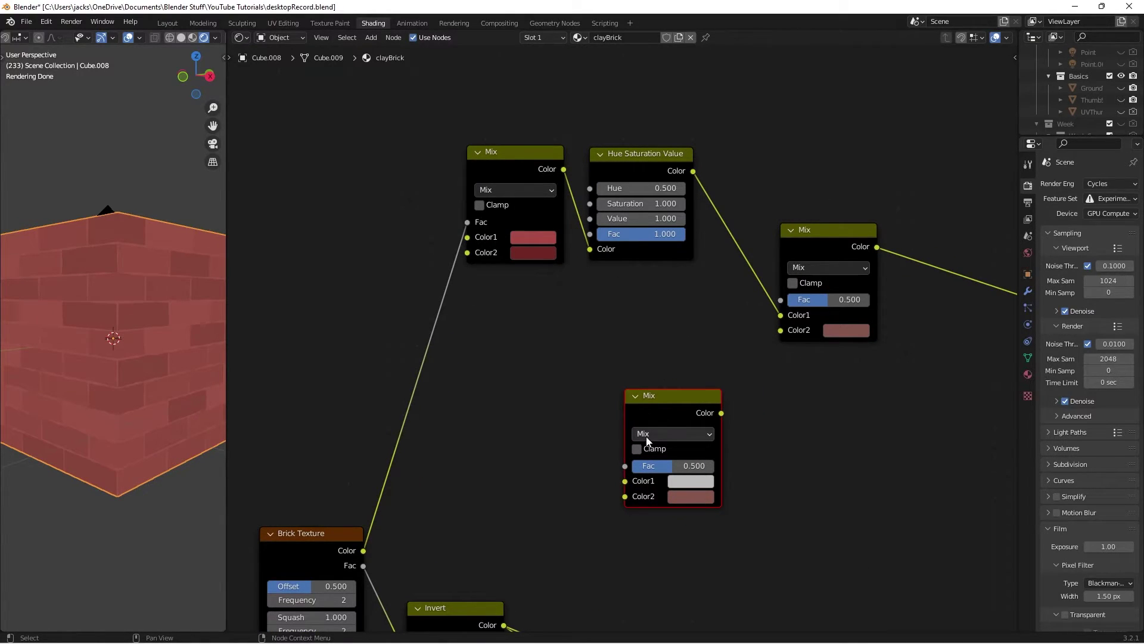
- Set the duplicated Mix node's Color1 to hex 838383
click(691, 481)
click(739, 420)
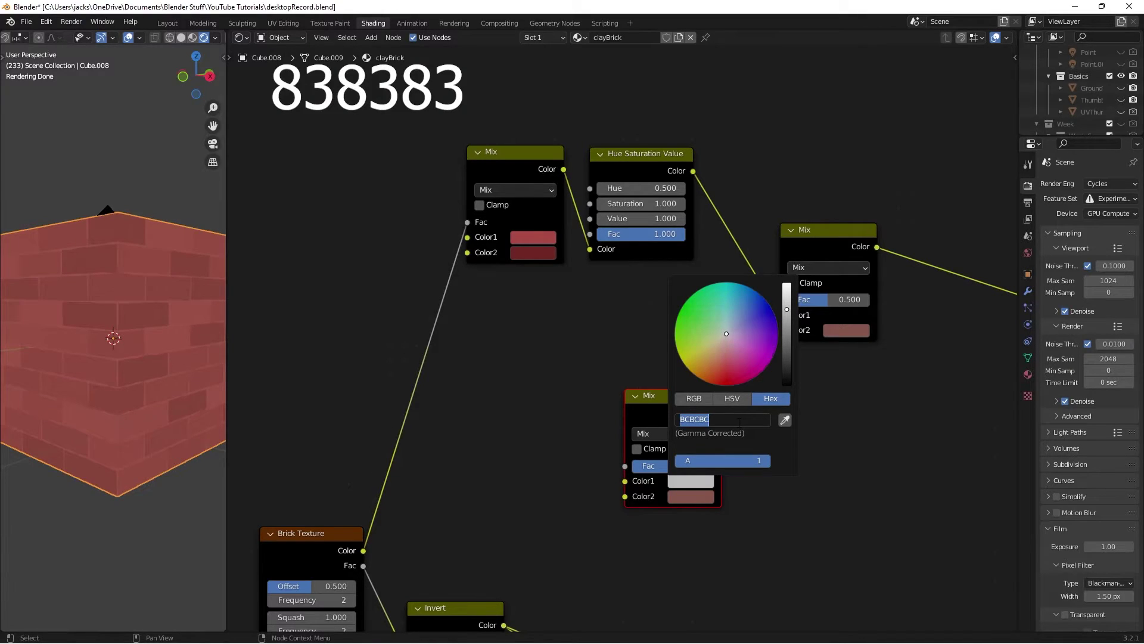
text(838383)
key(Return)
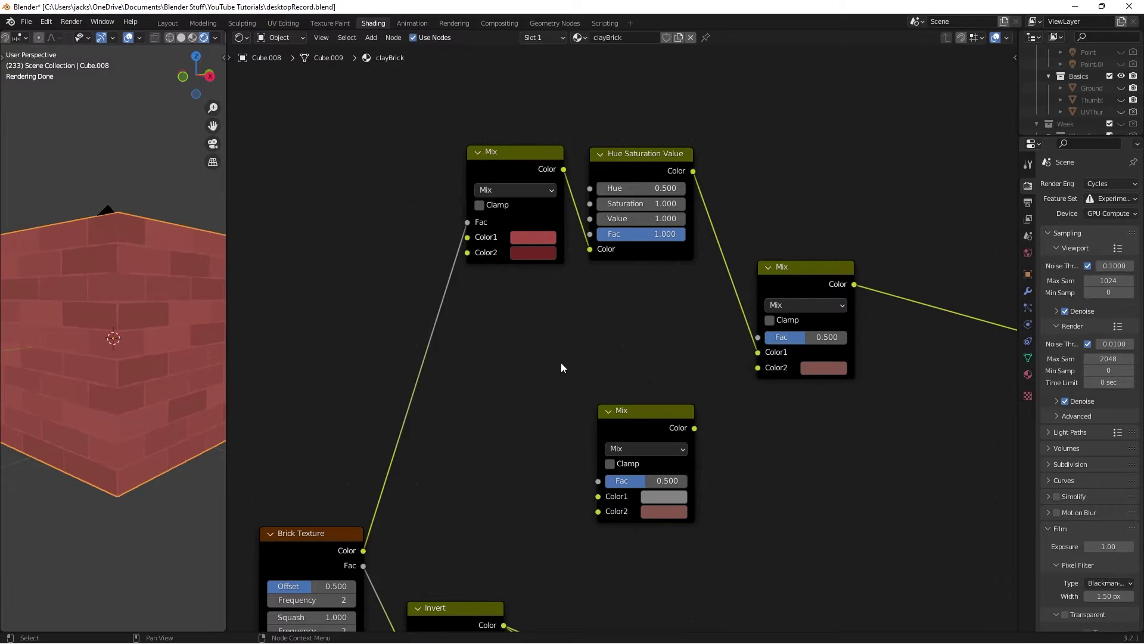
- Add a Noise Texture above the Brick Texture and connect the Mapping node's Vector to it
middle_drag(561, 364, 624, 341)
scroll(624, 341, down, 1)
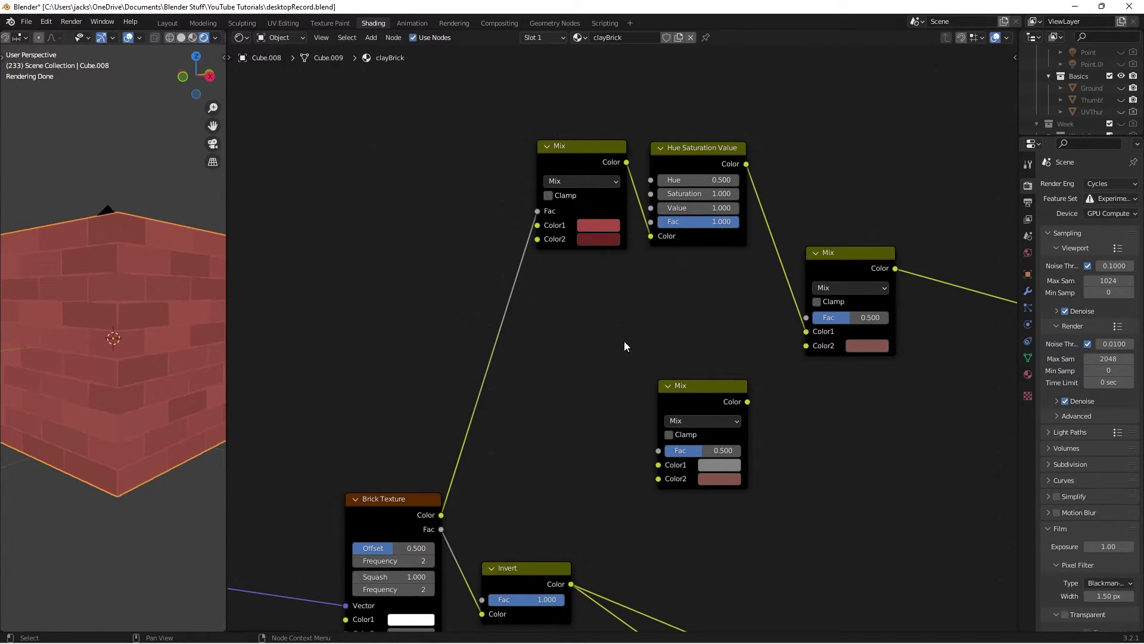
key(shift+a)
click(624, 340)
text(noise)
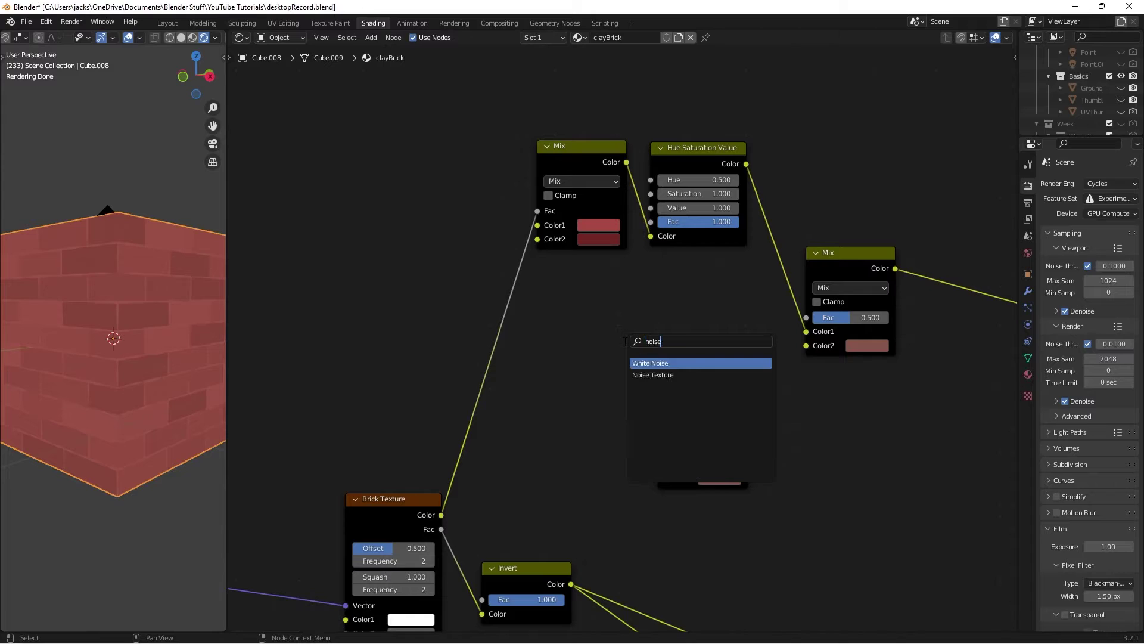
key(Return)
scroll(557, 305, down, 2)
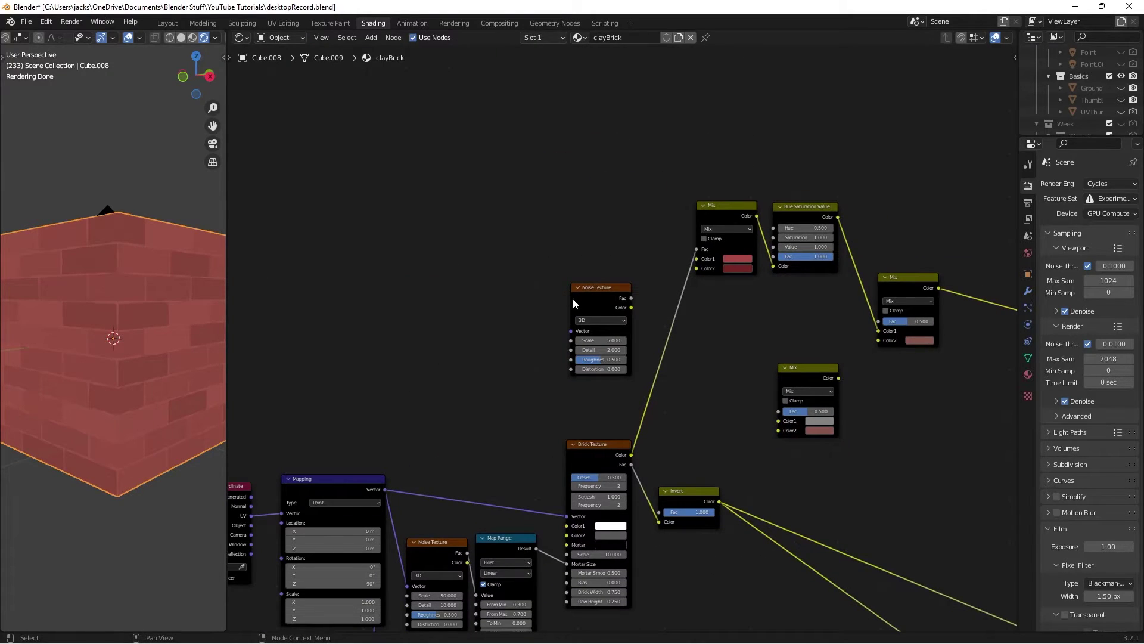
click(536, 274)
drag(385, 489, 520, 288)
- Set the new Noise Texture's Scale to 100, Detail to 10 and Distortion to 0.3
scroll(521, 288, up, 1)
click(494, 334)
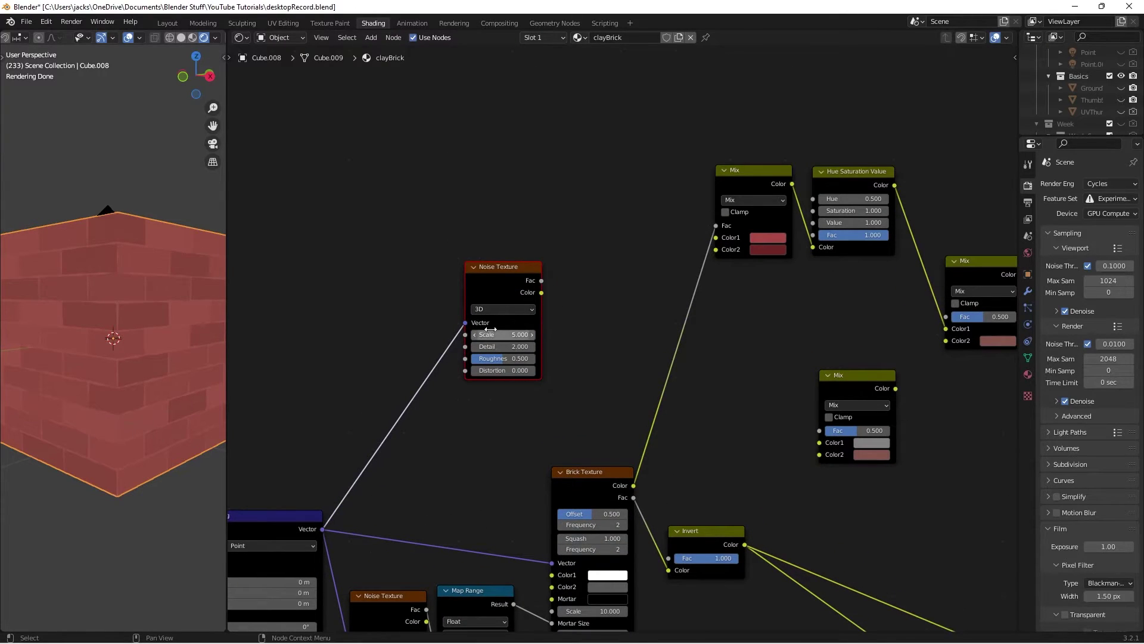
text(100)
click(502, 347)
text(10)
key(Return)
click(492, 370)
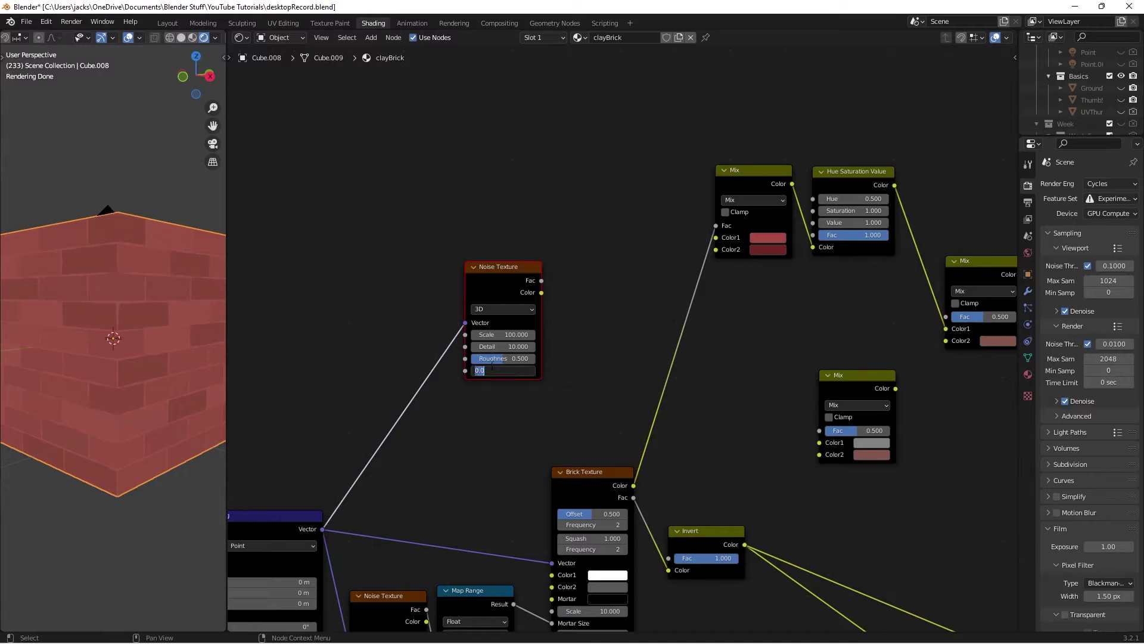
text(.3)
key(Return)
- Add a Map Range node fed by the new Noise Texture's Fac and preview its result on the cube
key(shift+a)
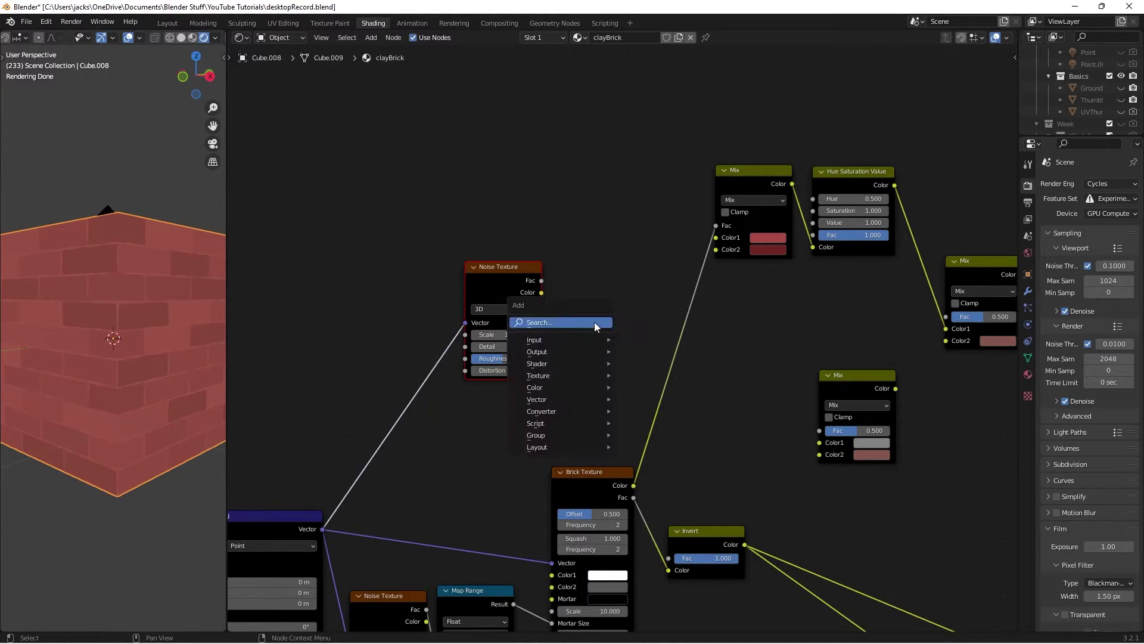
text(ra)
key(Return)
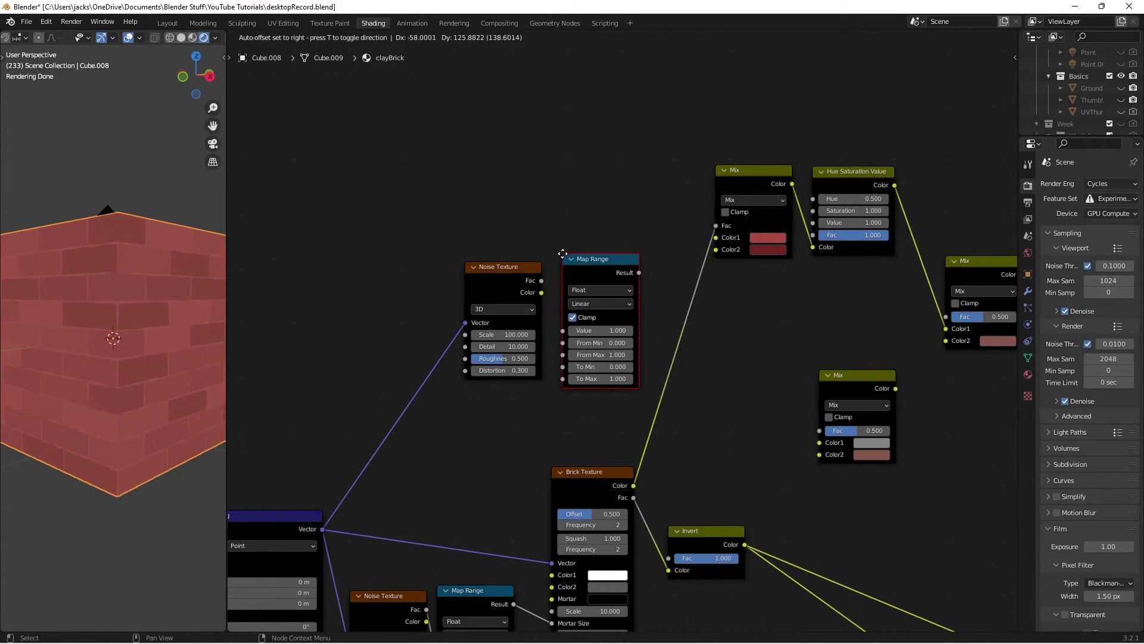
click(562, 254)
drag(541, 280, 563, 330)
ctrl+shift+click(580, 271)
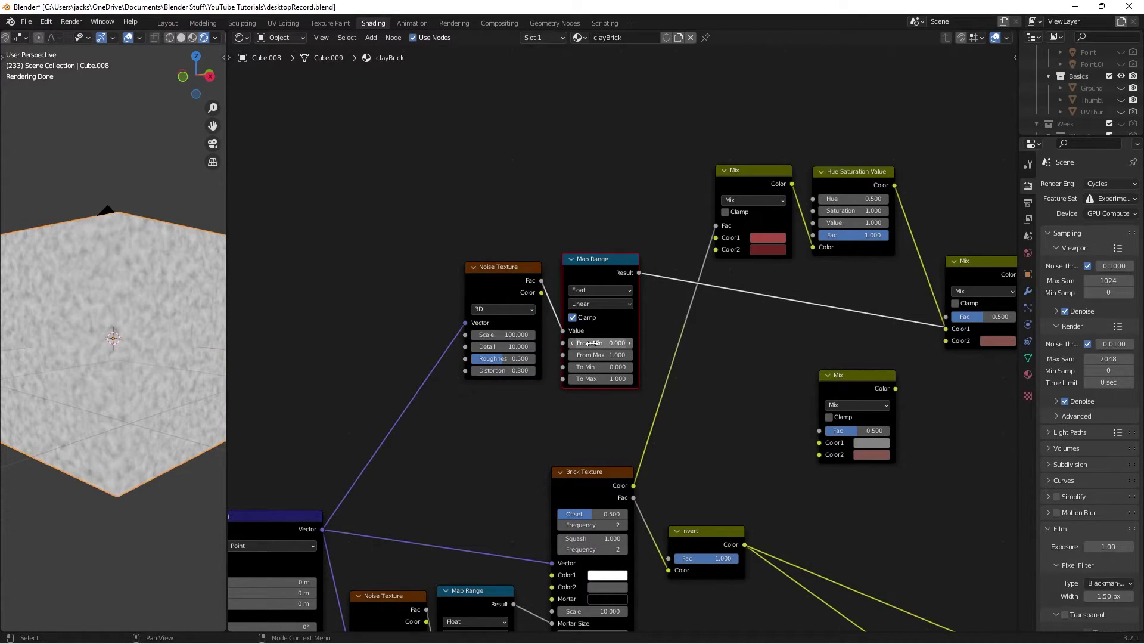
- Set the Map Range node's From Min to 0.2 and From Max to 0.8, and move it with its Noise Texture to make room for another node
click(628, 344)
click(628, 344)
click(572, 355)
click(572, 355)
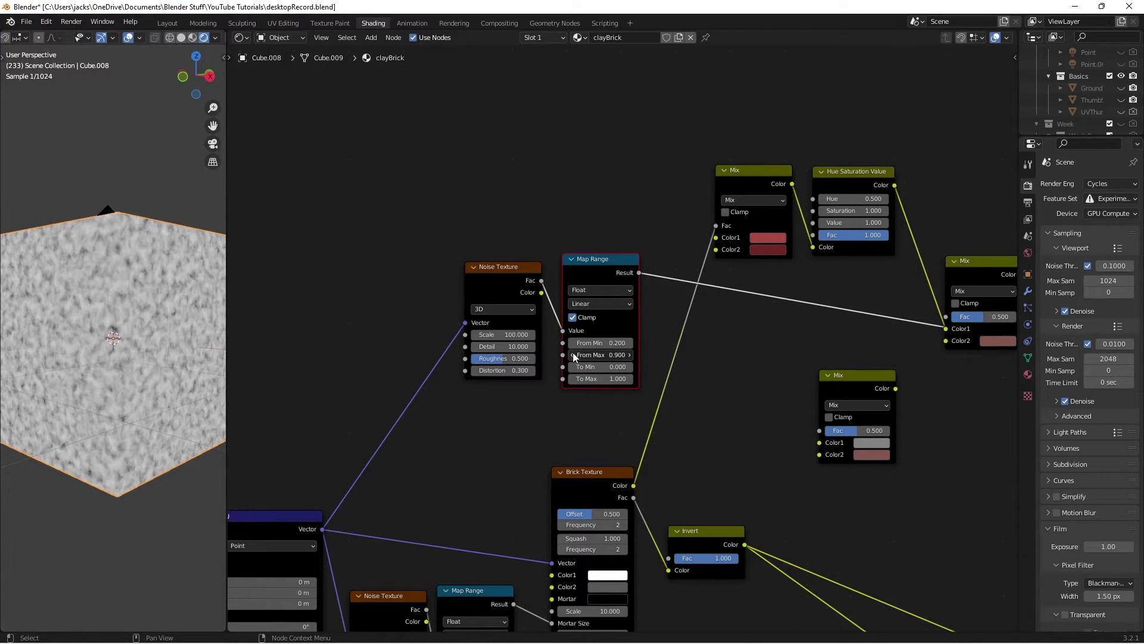
drag(635, 287, 495, 277)
click(553, 232)
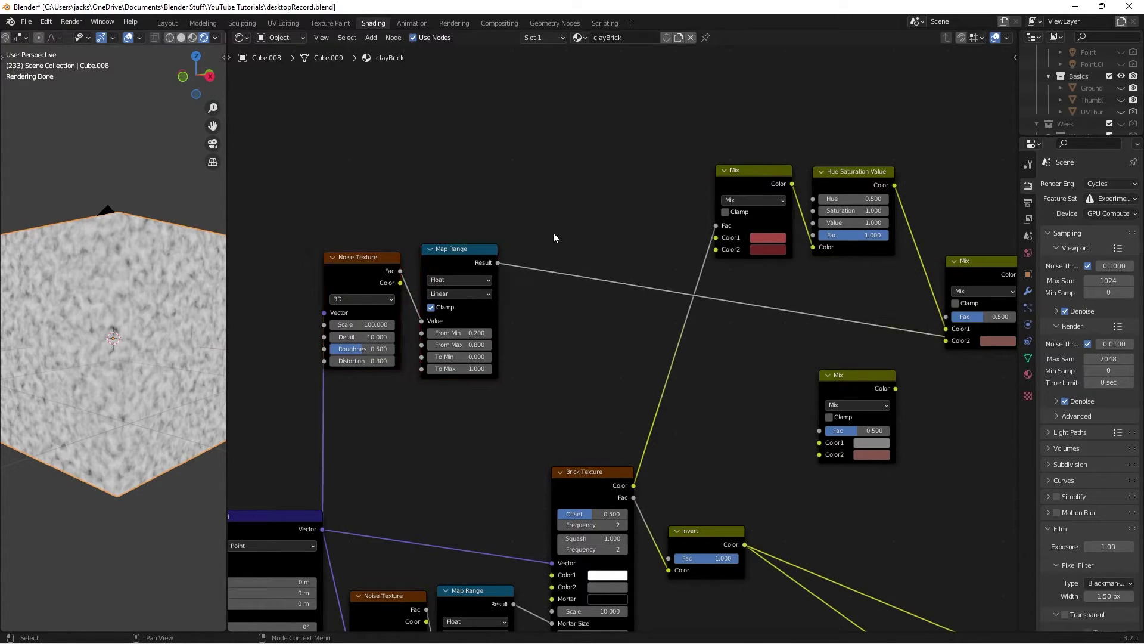
- Insert a Math node set to Add on the link coming from the Map Range Result
key(shift+a)
click(553, 232)
text(add)
key(Return)
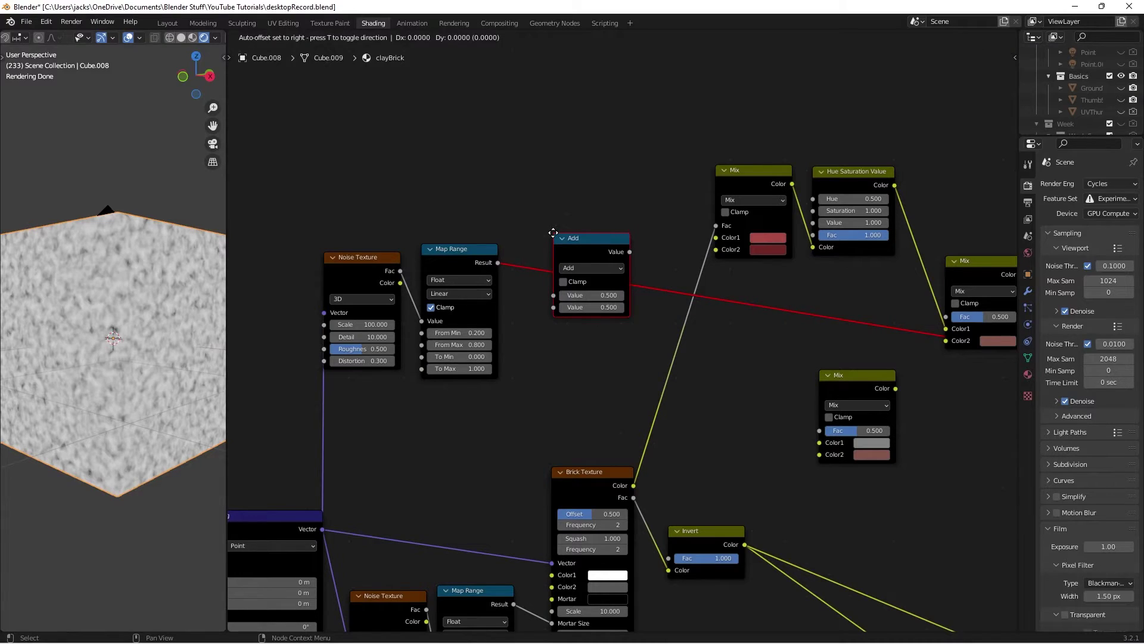
click(553, 232)
drag(578, 249, 558, 264)
- Try values from 0 down to -0.5 in the Add node's second input, return it to 0 and save the file
click(572, 320)
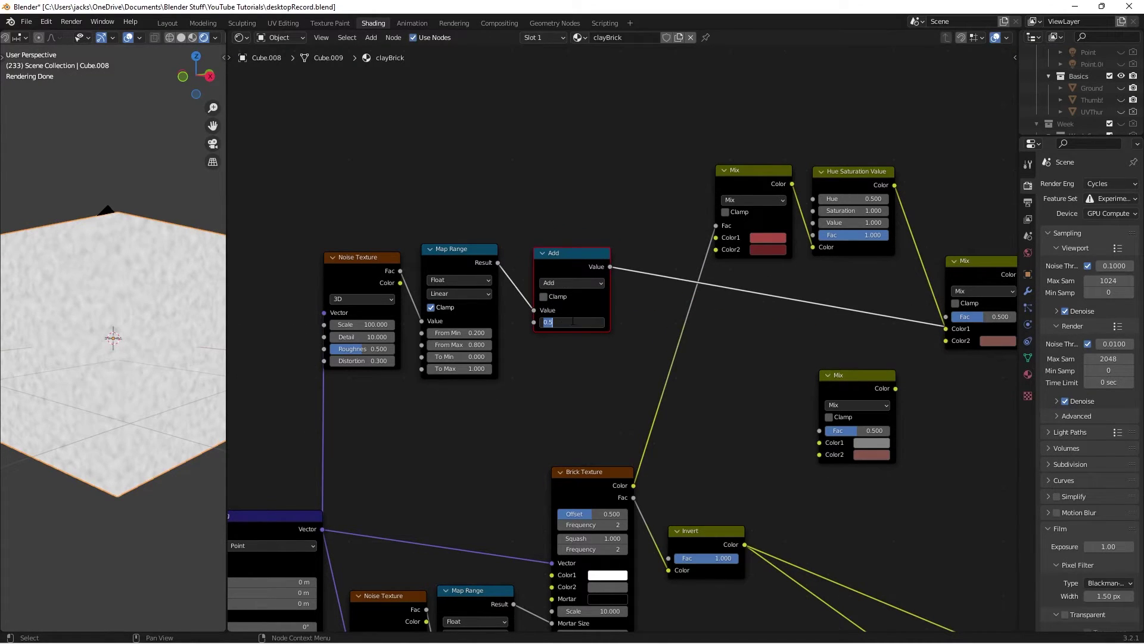
text(0)
key(Return)
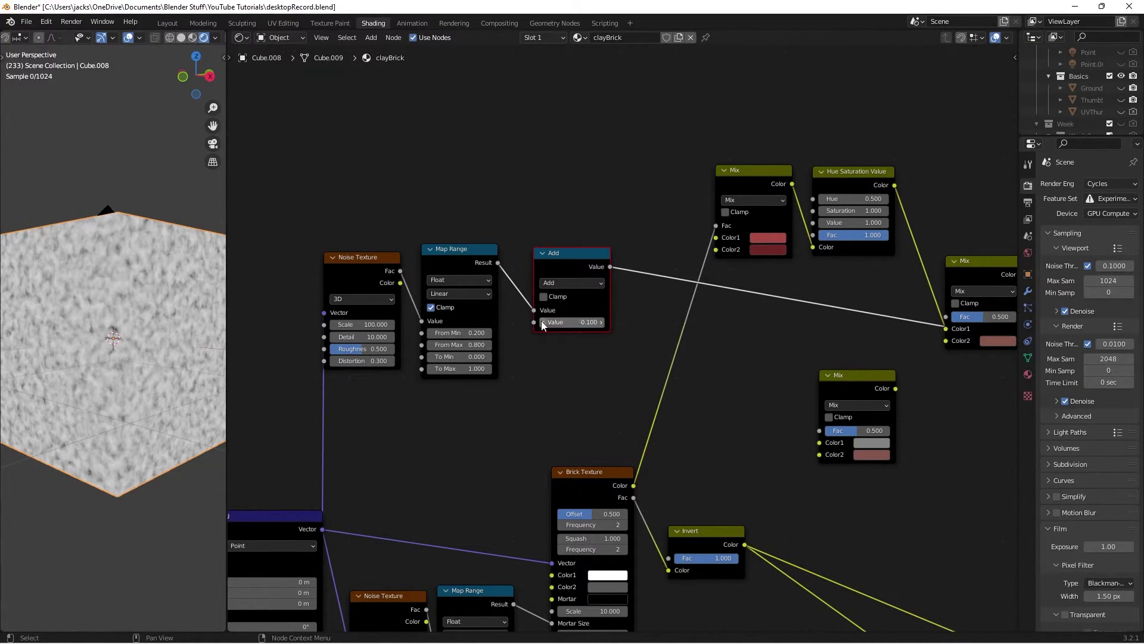
click(542, 323)
click(543, 323)
click(543, 323)
click(542, 323)
click(543, 323)
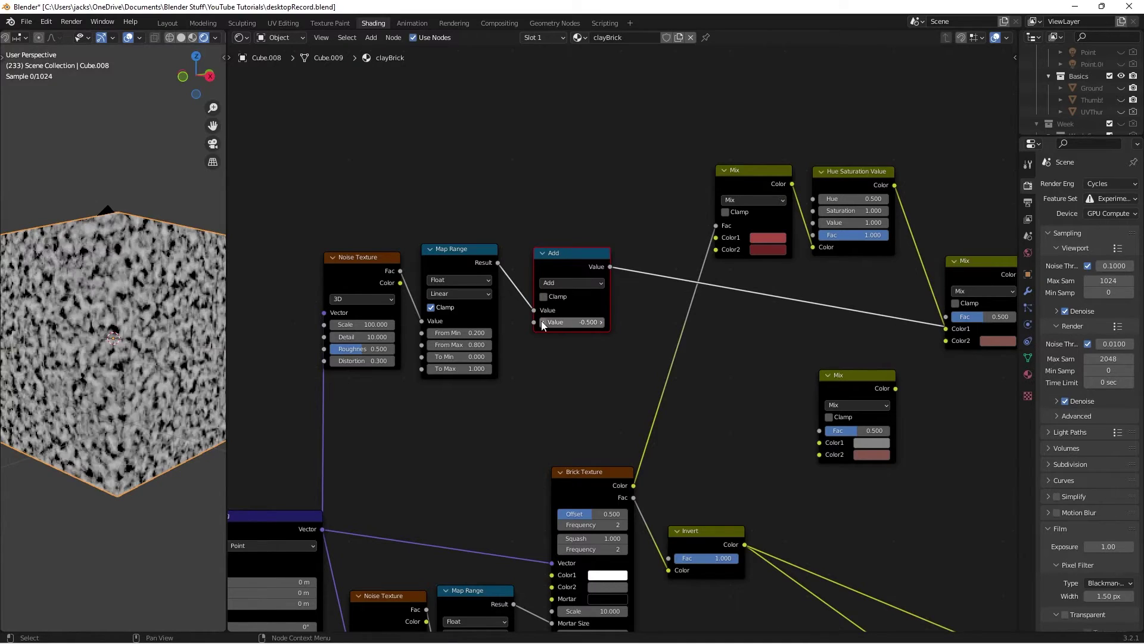
click(603, 322)
click(603, 323)
click(603, 323)
click(603, 322)
click(603, 322)
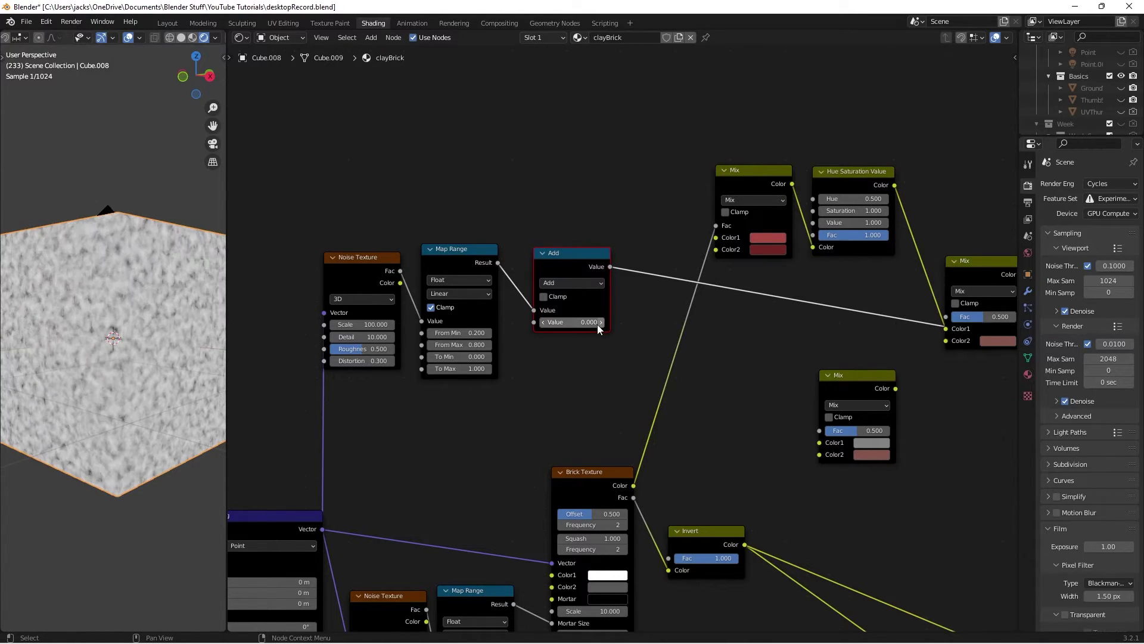
click(665, 298)
key(ctrl+s)
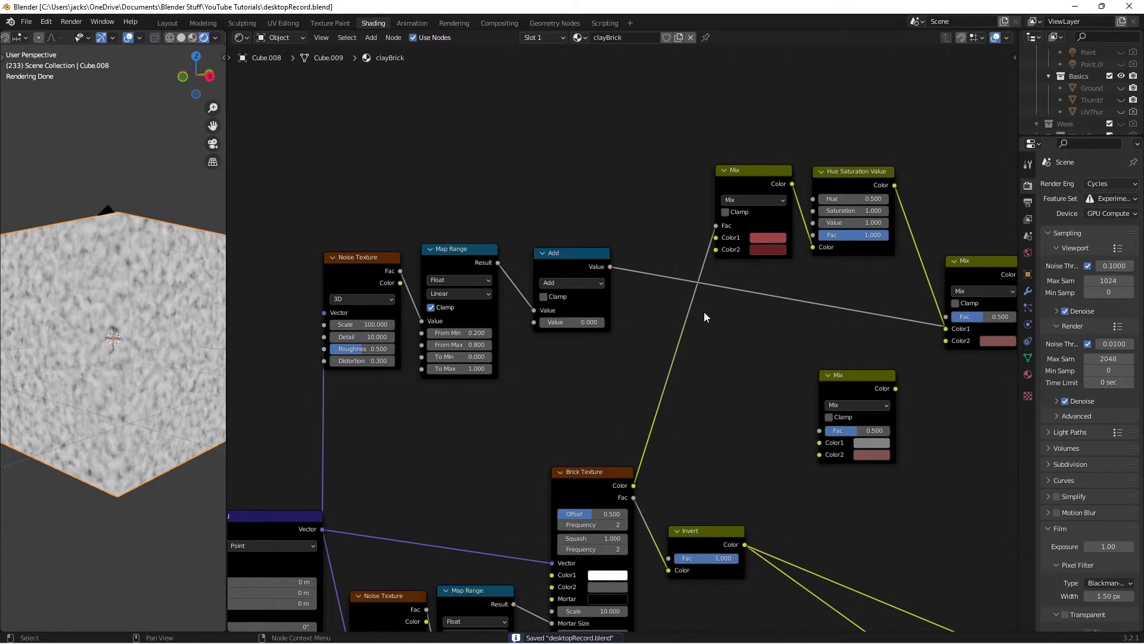
- Set the Add node's second value to -0.5 and save the file
click(576, 322)
text(-0.5)
key(Return)
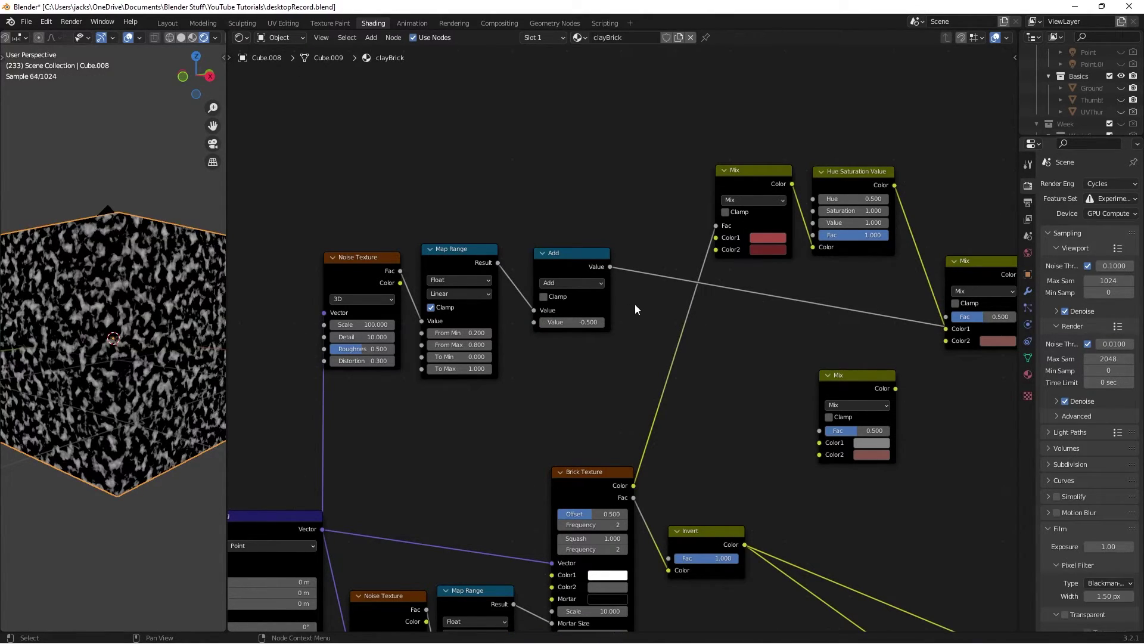
key(ctrl+s)
- Connect the Add node's Value to the Fac inputs of the Mix node after Hue Saturation Value and the grey Mix node
middle_drag(665, 286, 517, 287)
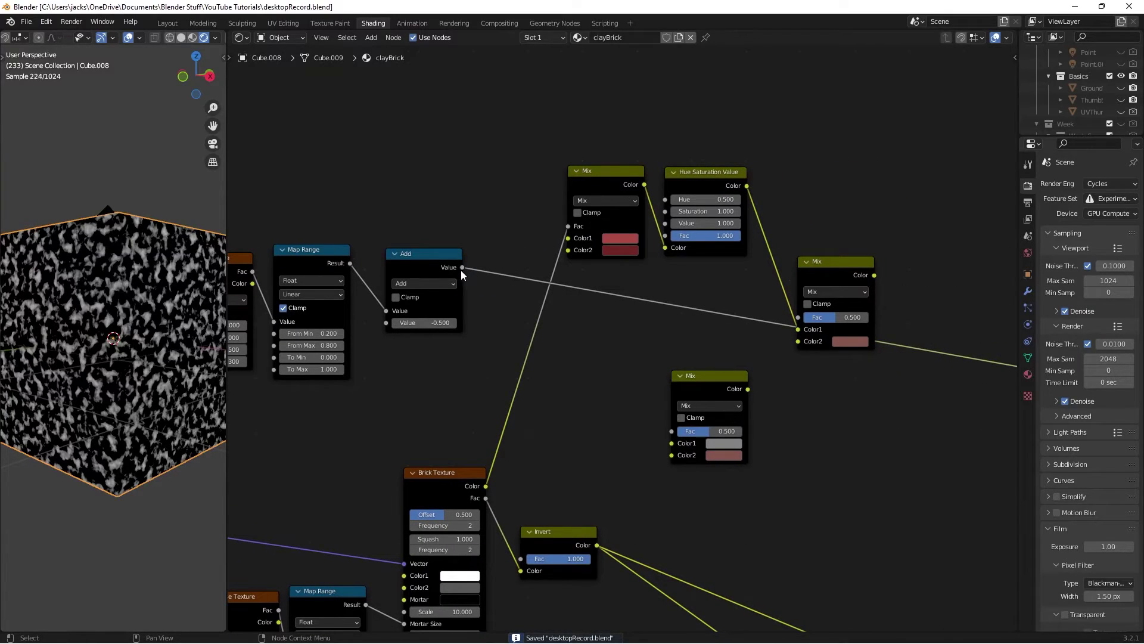
drag(462, 268, 801, 318)
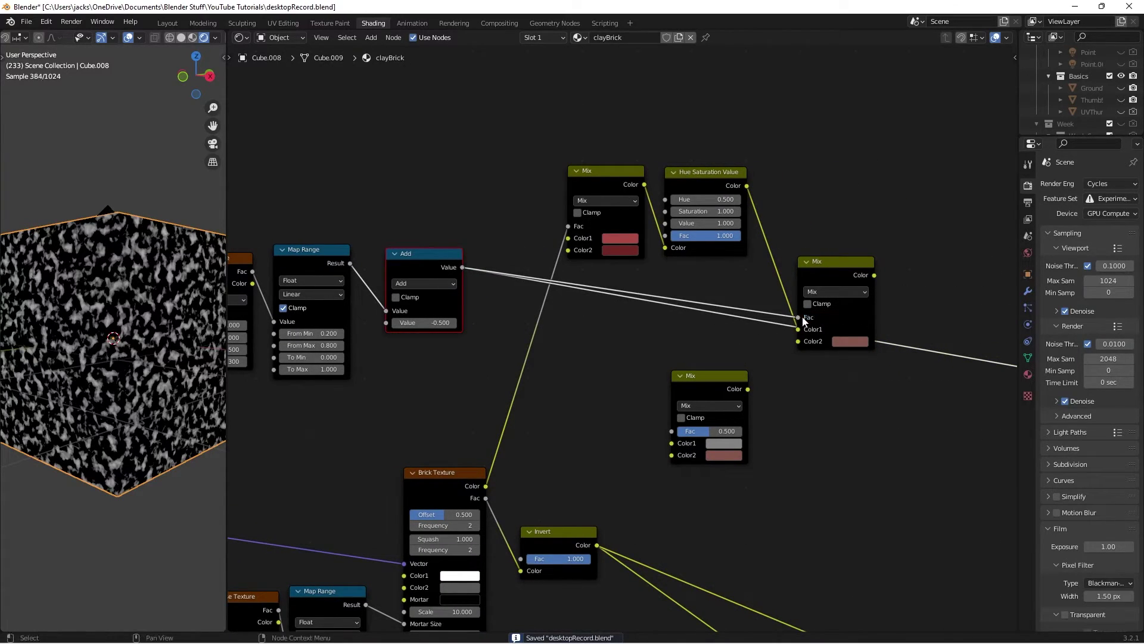
click(828, 273)
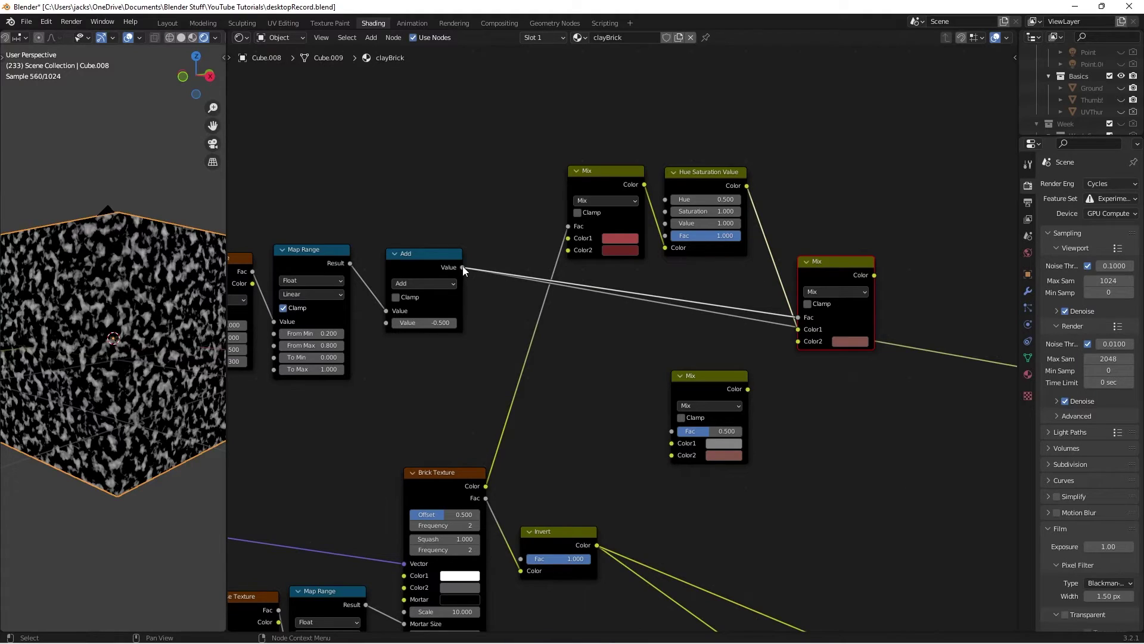
drag(463, 267, 675, 438)
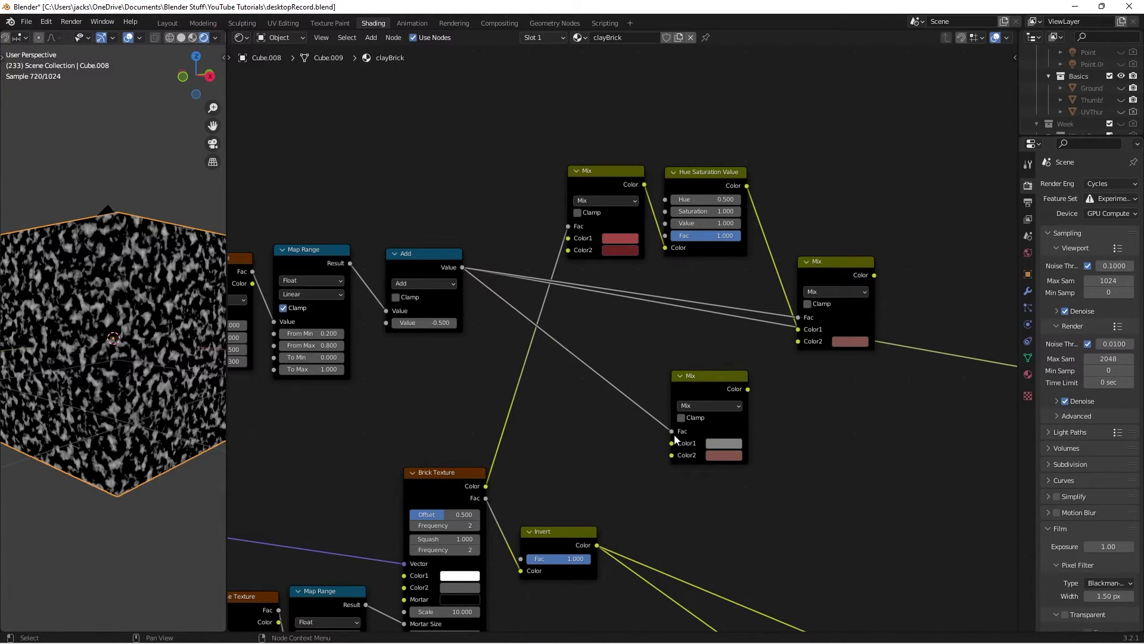
- Preview the red and grey Mix nodes in turn on the cube, ending on the red one
ctrl+shift+click(824, 283)
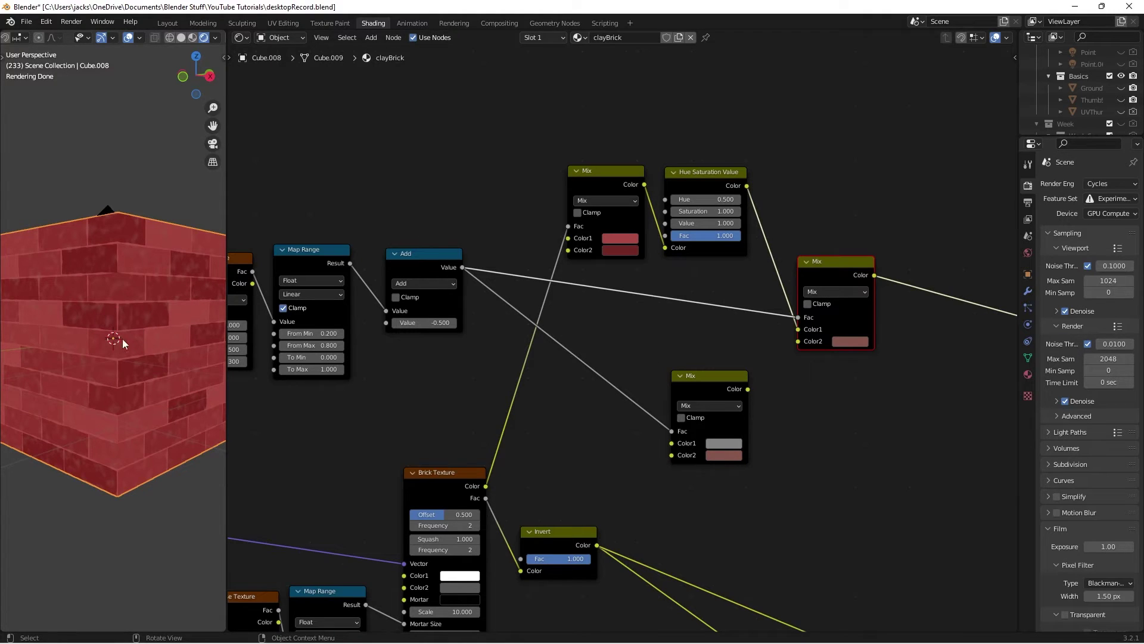
ctrl+shift+click(706, 380)
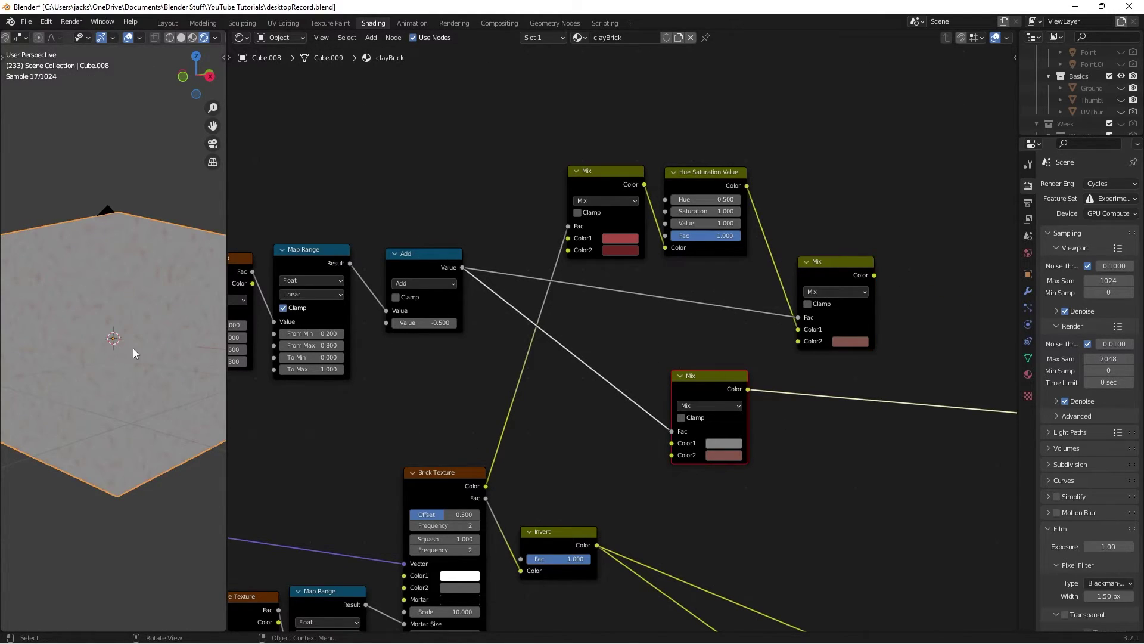
ctrl+shift+click(820, 277)
- Try higher and lower second values on the Add node, between -0.2 and -0.8, and return it to -0.5
click(453, 324)
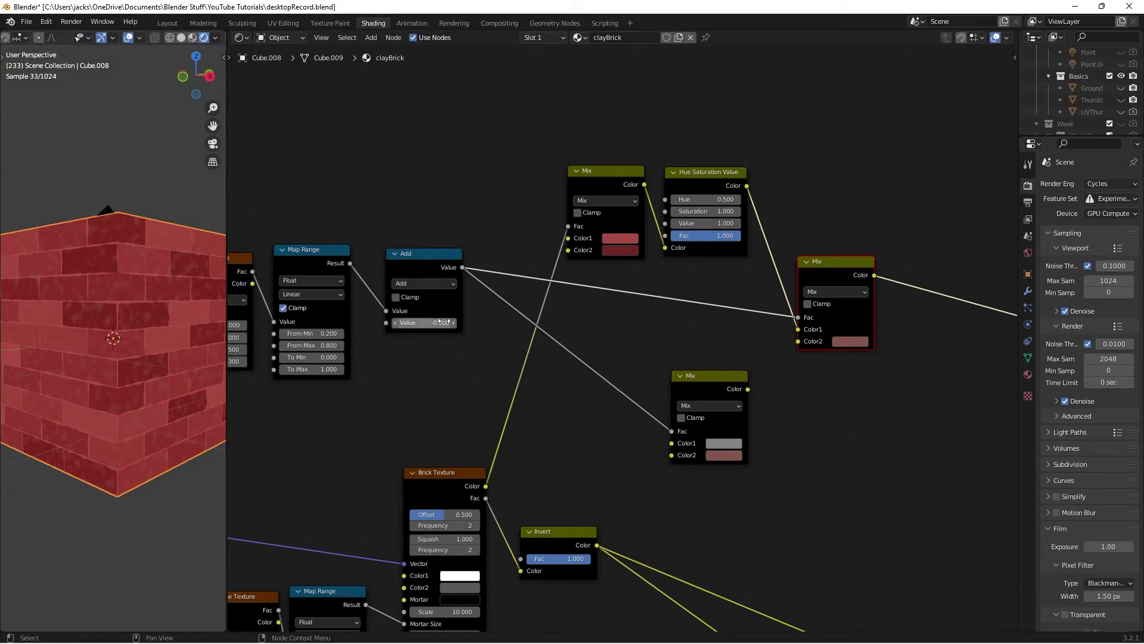
click(452, 324)
click(395, 323)
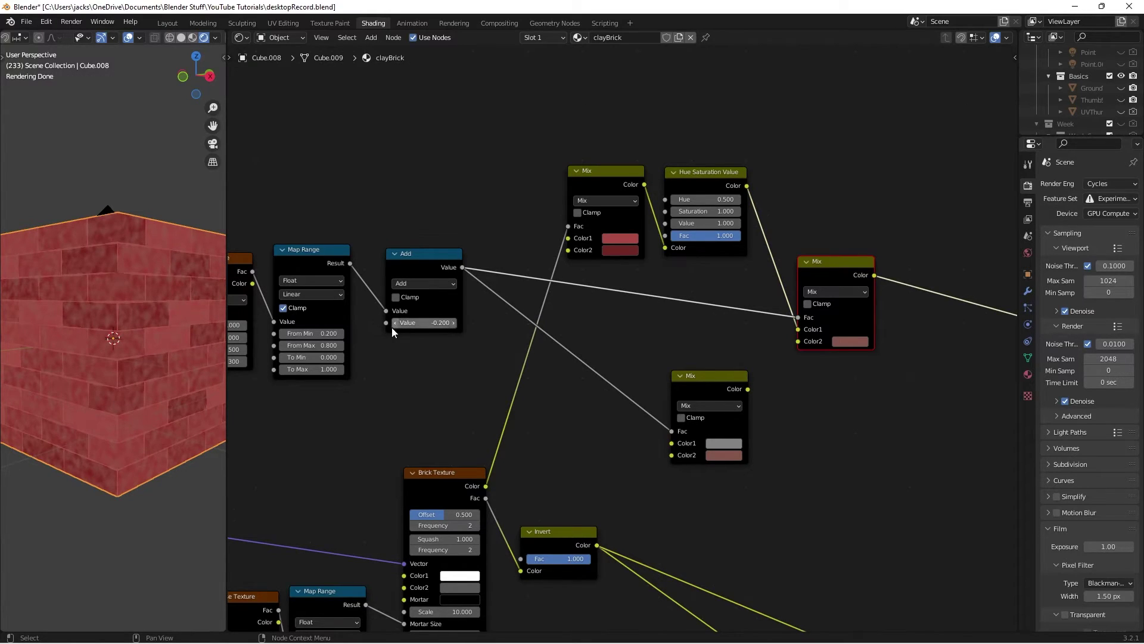
click(395, 322)
click(395, 322)
click(395, 322)
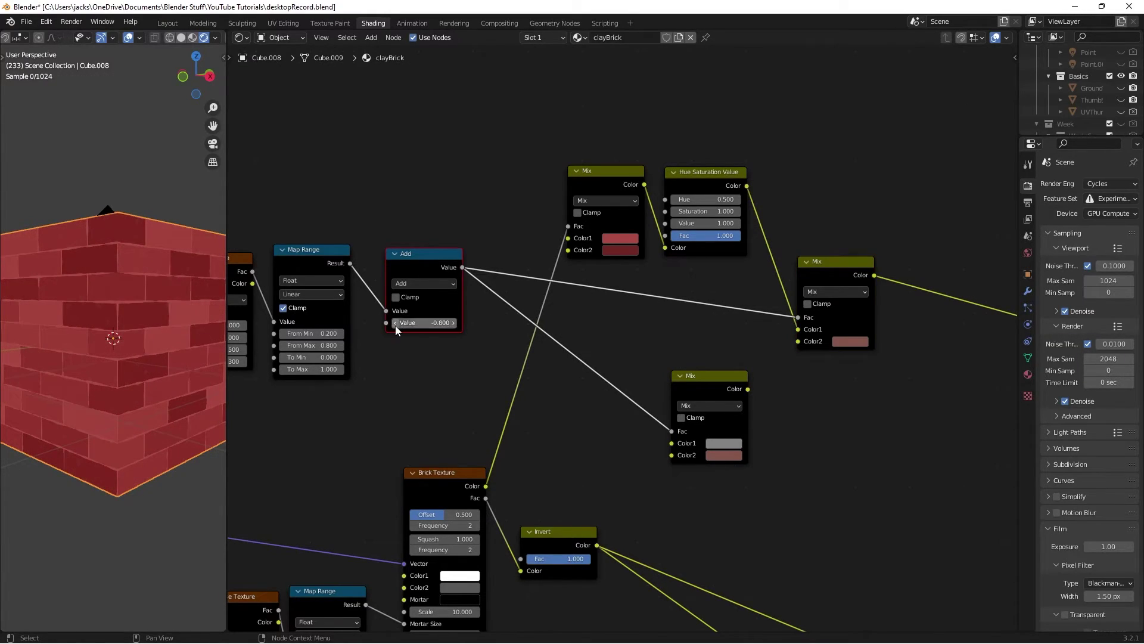
click(396, 323)
click(453, 322)
click(453, 323)
click(454, 322)
click(623, 330)
- Add a new Mix node after the red and grey Mix nodes for combining them
middle_drag(823, 388, 753, 388)
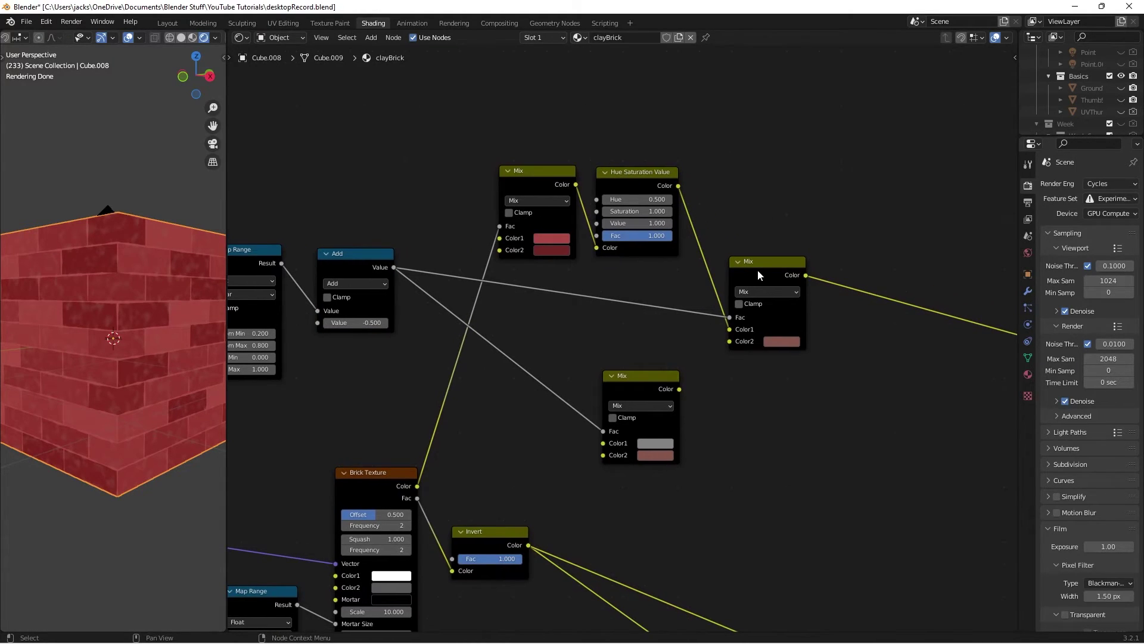
click(756, 267)
click(659, 374)
click(781, 263)
click(822, 439)
middle_drag(864, 412, 725, 395)
scroll(725, 395, down, 1)
key(shift+a)
click(725, 394)
text(mix)
key(Return)
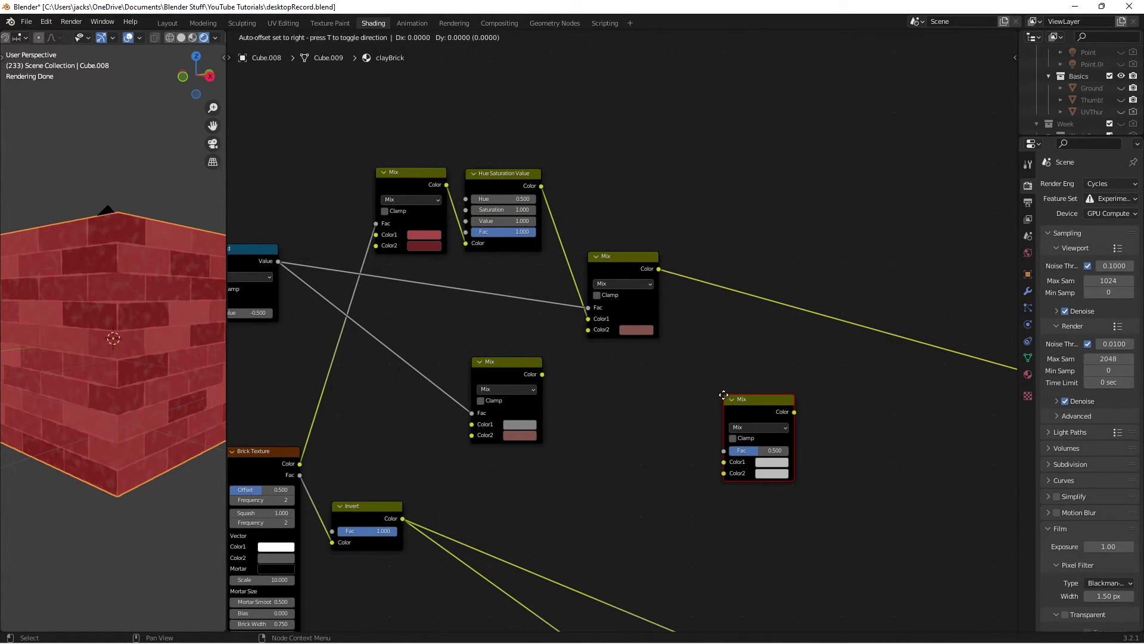
click(732, 363)
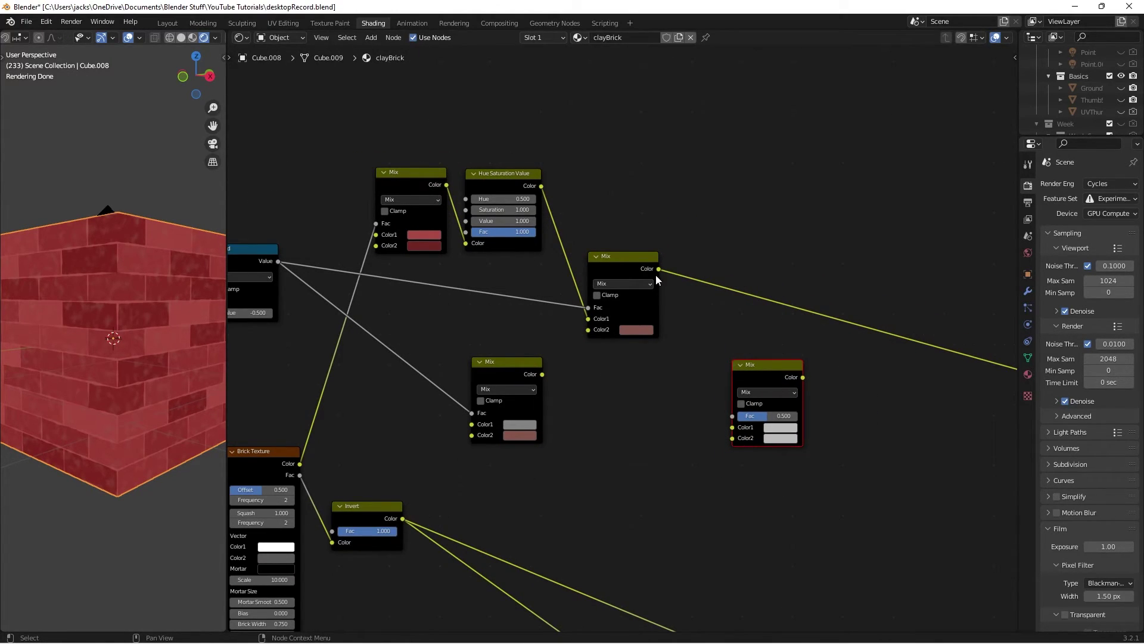
- Connect the grey Mix to the new Mix node's Color1, the red Mix to Color2 and Invert to Fac, and preview it on the cube
drag(659, 269, 733, 438)
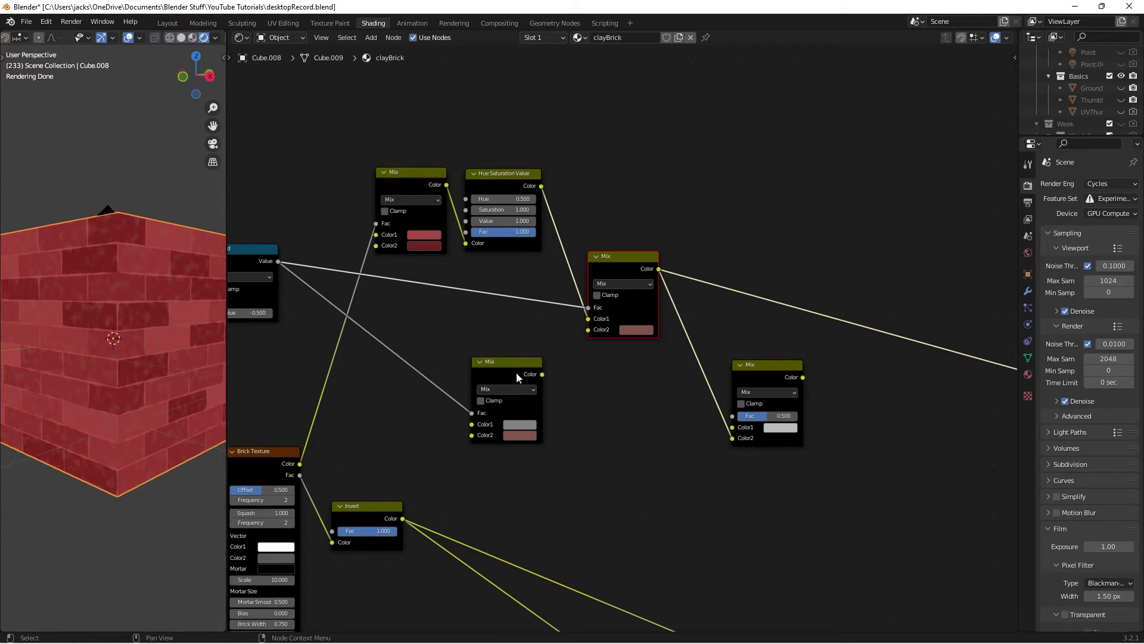
drag(542, 374, 736, 430)
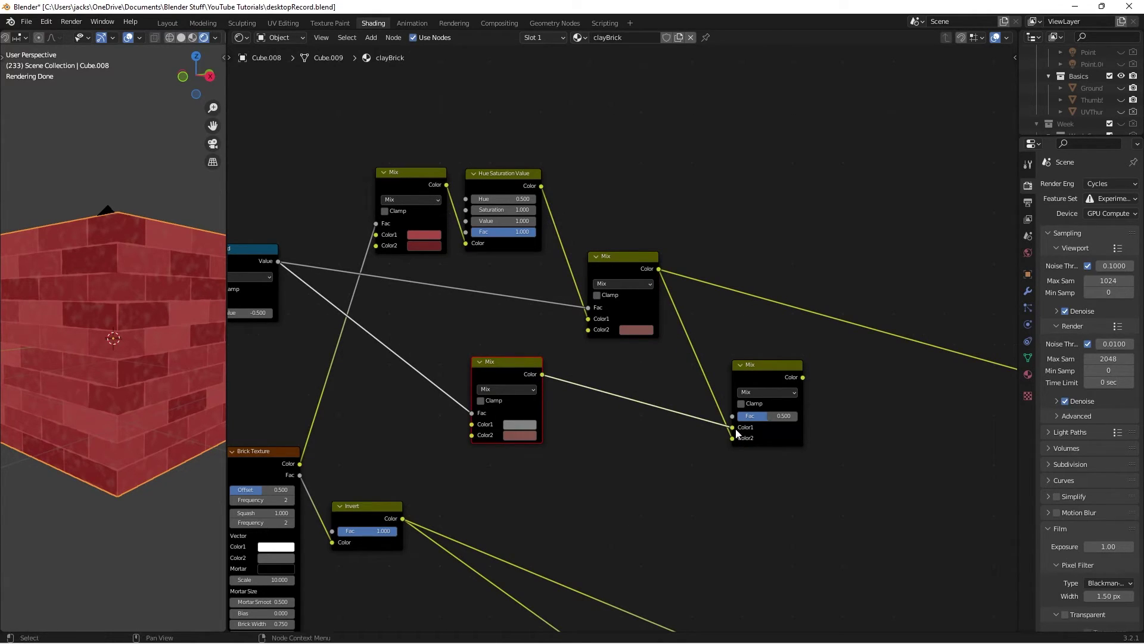
drag(401, 522, 733, 416)
ctrl+shift+click(775, 375)
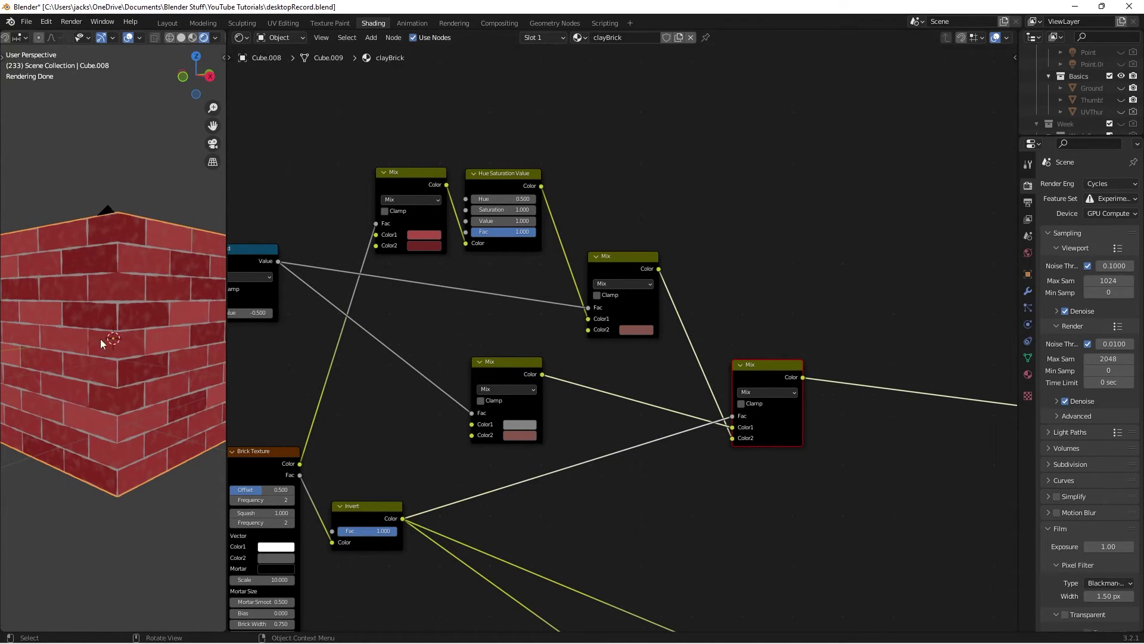
click(770, 310)
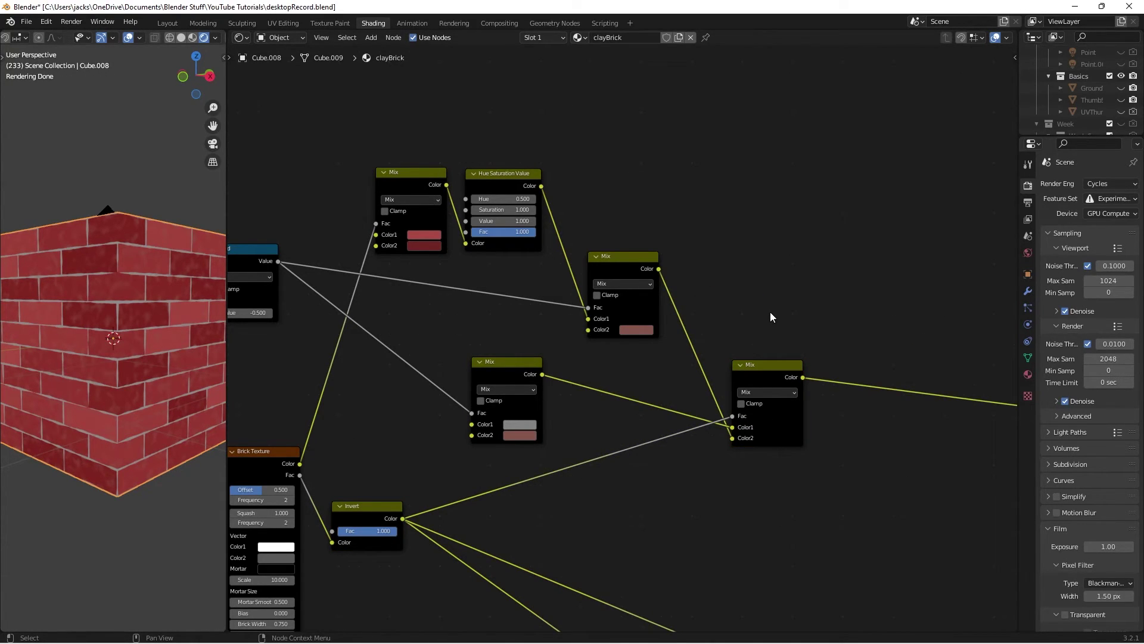
- Connect the new Mix node's Color to the Principled BSDF's Base Color and show the full Principled BSDF shader on the cube
middle_drag(866, 351, 564, 271)
scroll(553, 306, down, 2)
drag(510, 295, 798, 409)
middle_drag(720, 465, 590, 340)
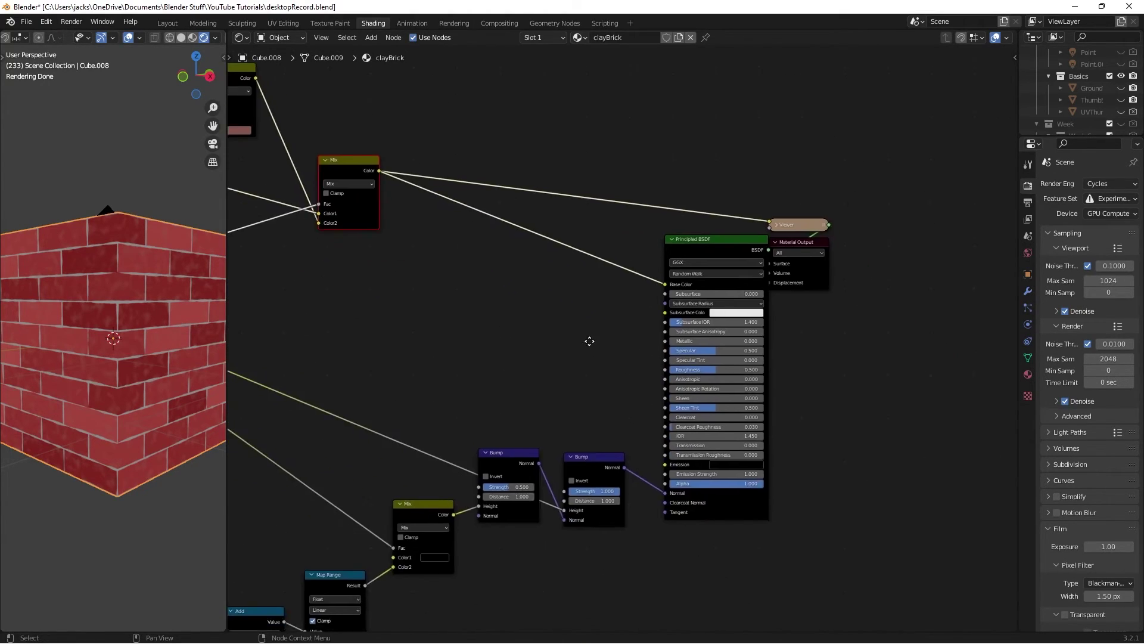
scroll(617, 338, up, 4)
ctrl+shift+click(741, 211)
- Move the Material Output node clear of the Principled BSDF so there is a gap between them
click(857, 206)
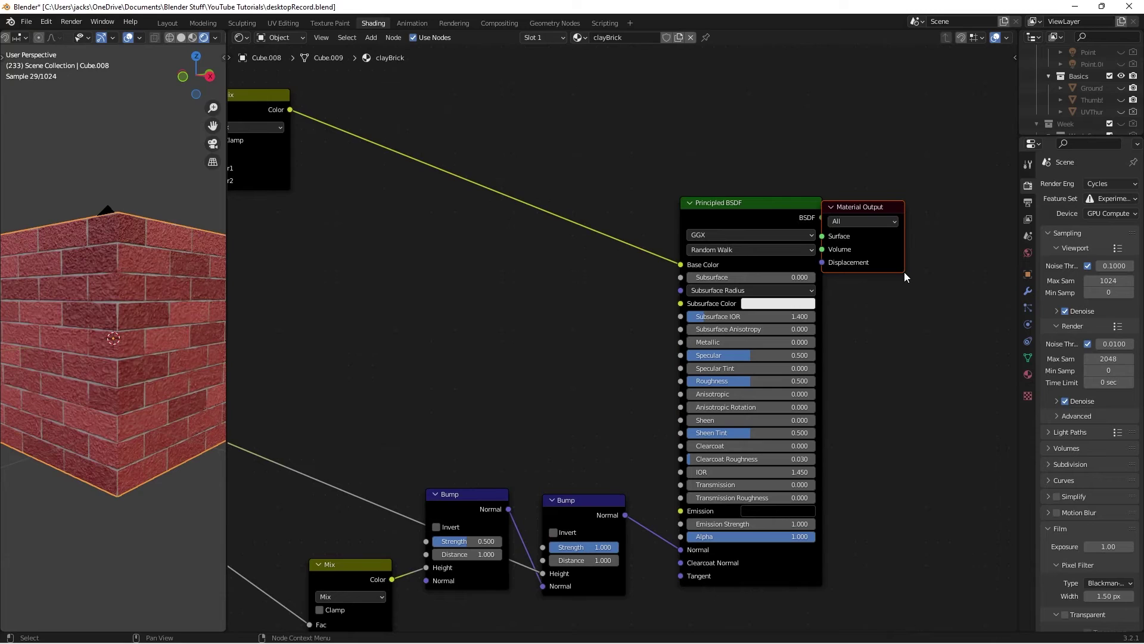
key(g)
click(945, 266)
click(939, 338)
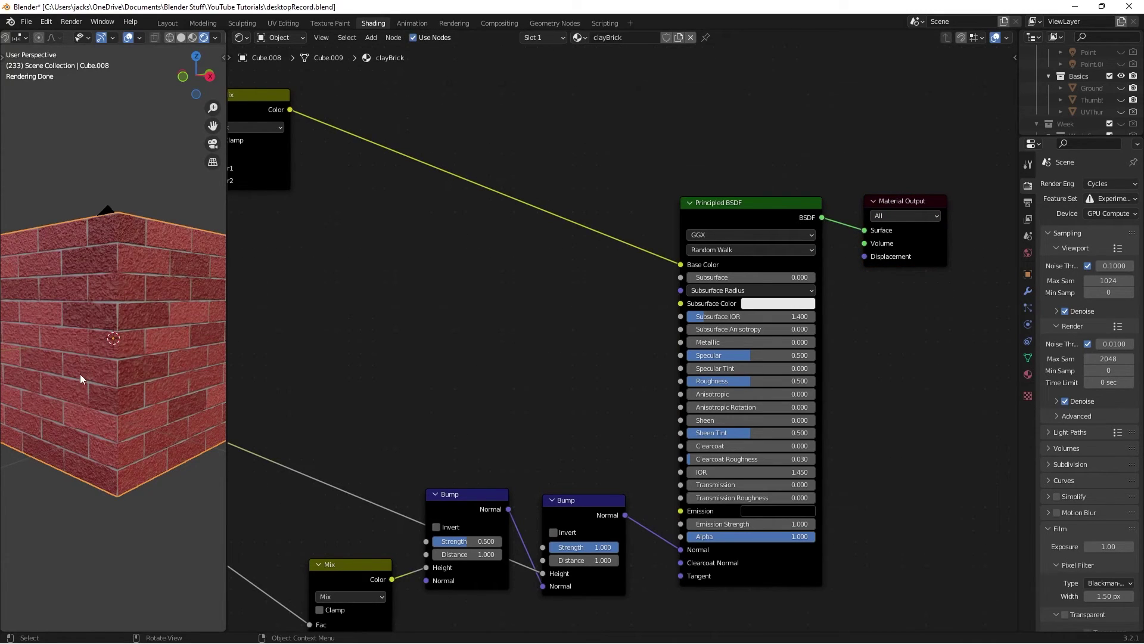
- Try a Strength of 0.1 on the first Bump node
middle_drag(333, 455, 523, 313)
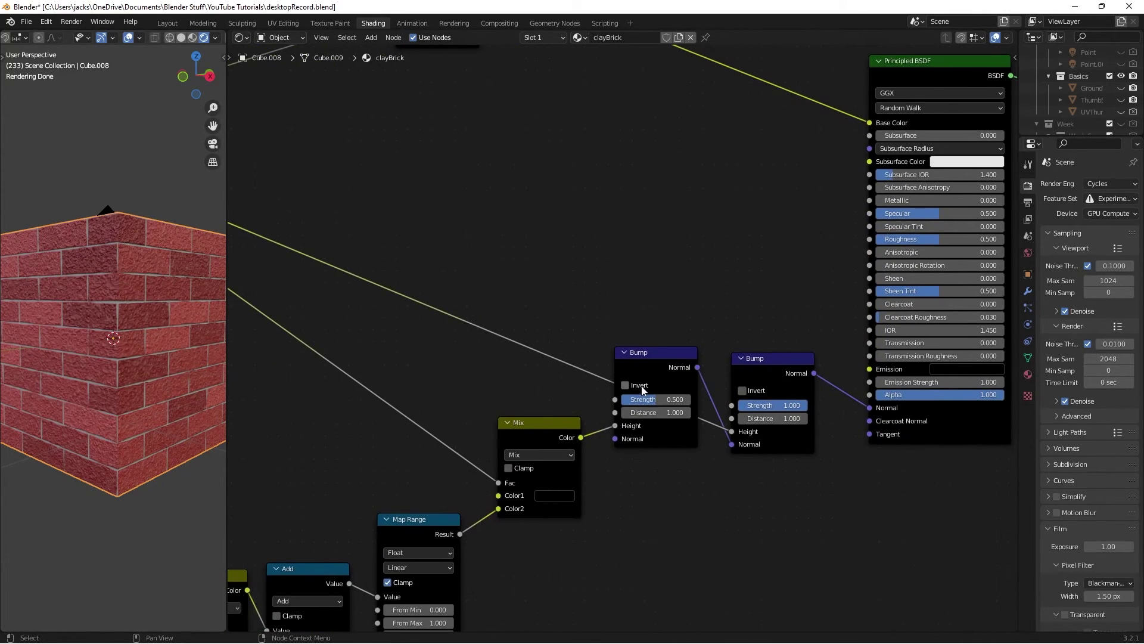
click(654, 398)
text(0.1)
key(Return)
- Set the first Bump node's Strength to 0.25 and save the file
click(653, 398)
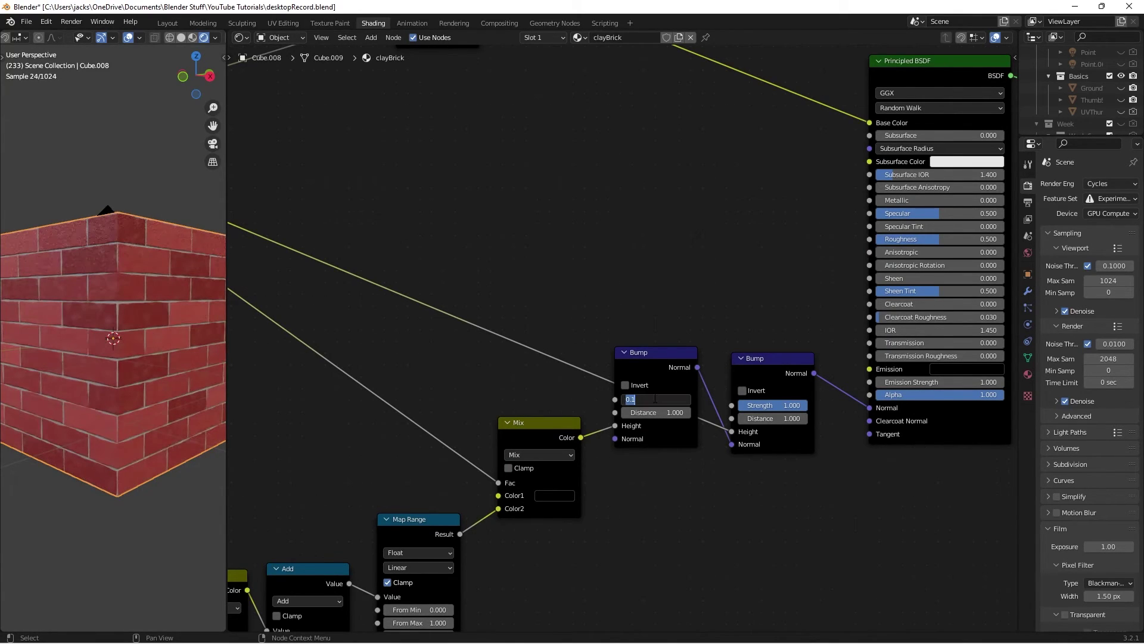
text(.25)
key(Return)
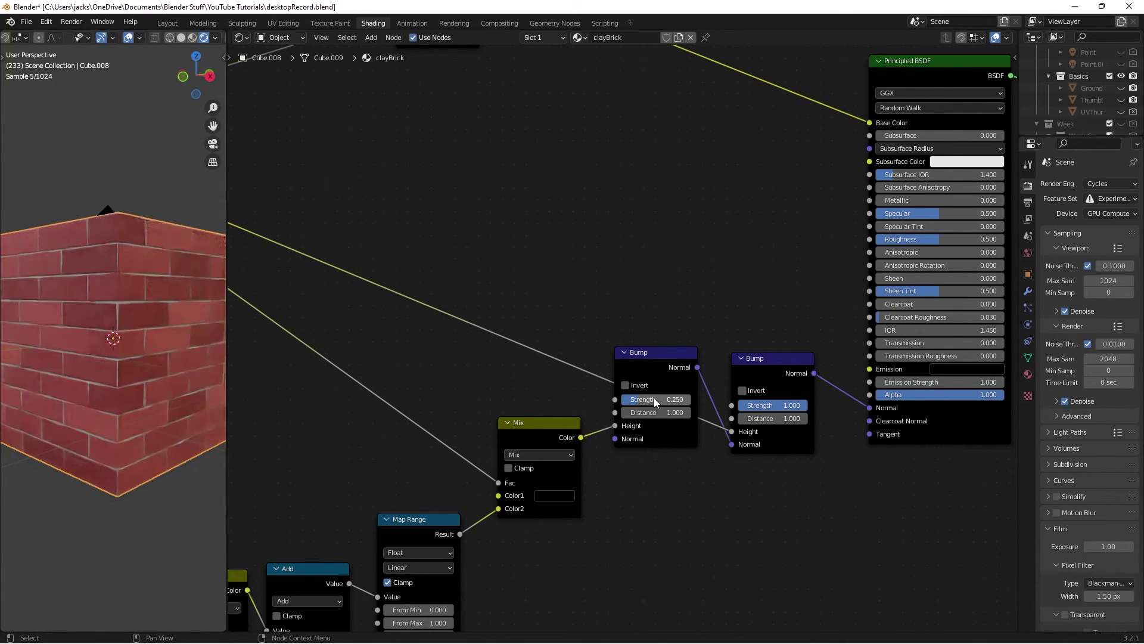
key(ctrl+s)
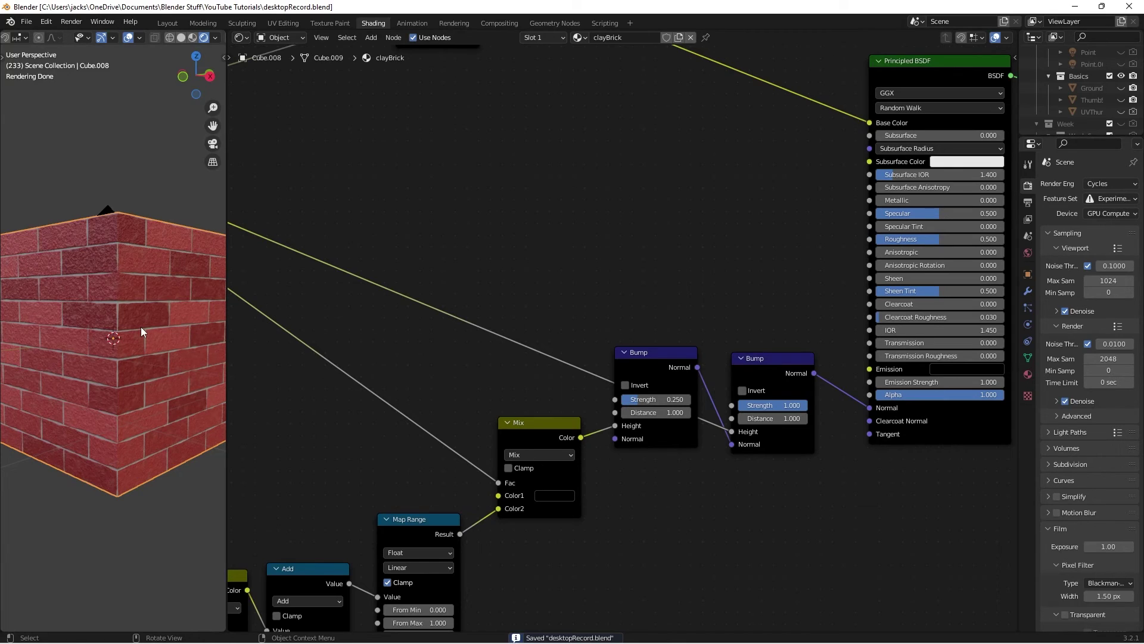
click(475, 216)
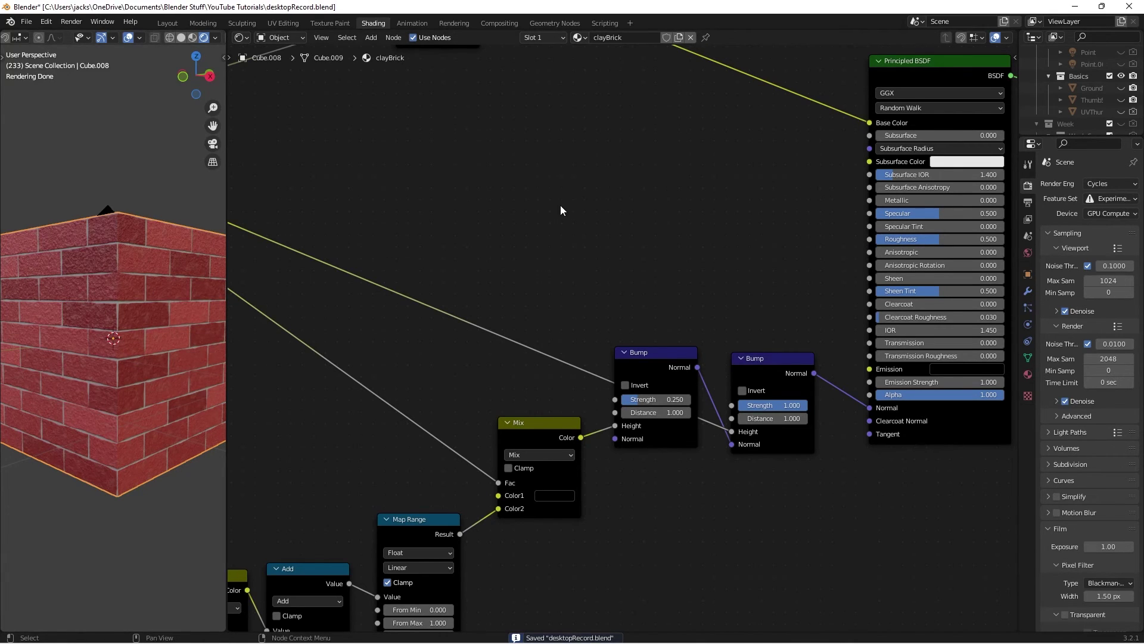
- Set the Principled BSDF's Roughness to 0.65 and save the file
middle_drag(560, 205, 454, 249)
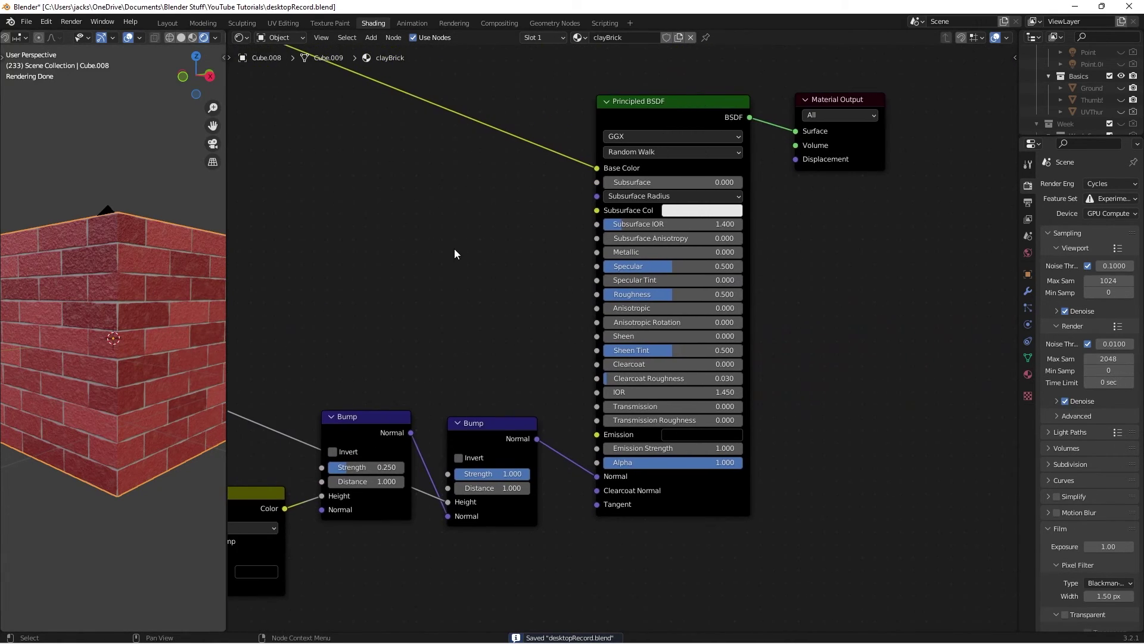
double_click(666, 294)
text(.6)
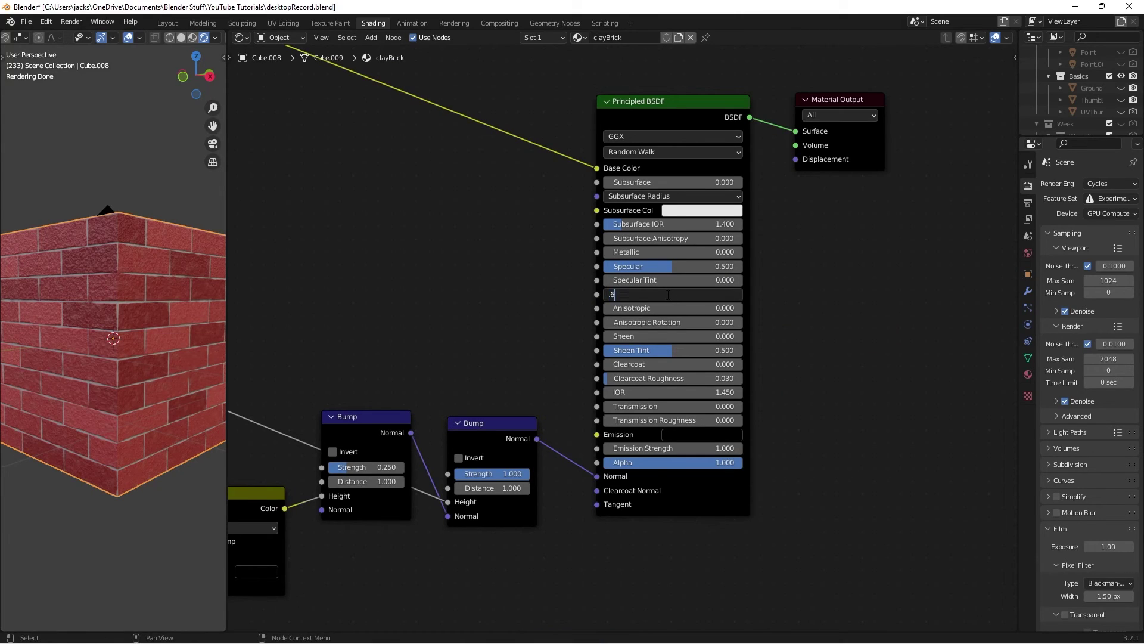
text(5)
key(Return)
key(ctrl+s)
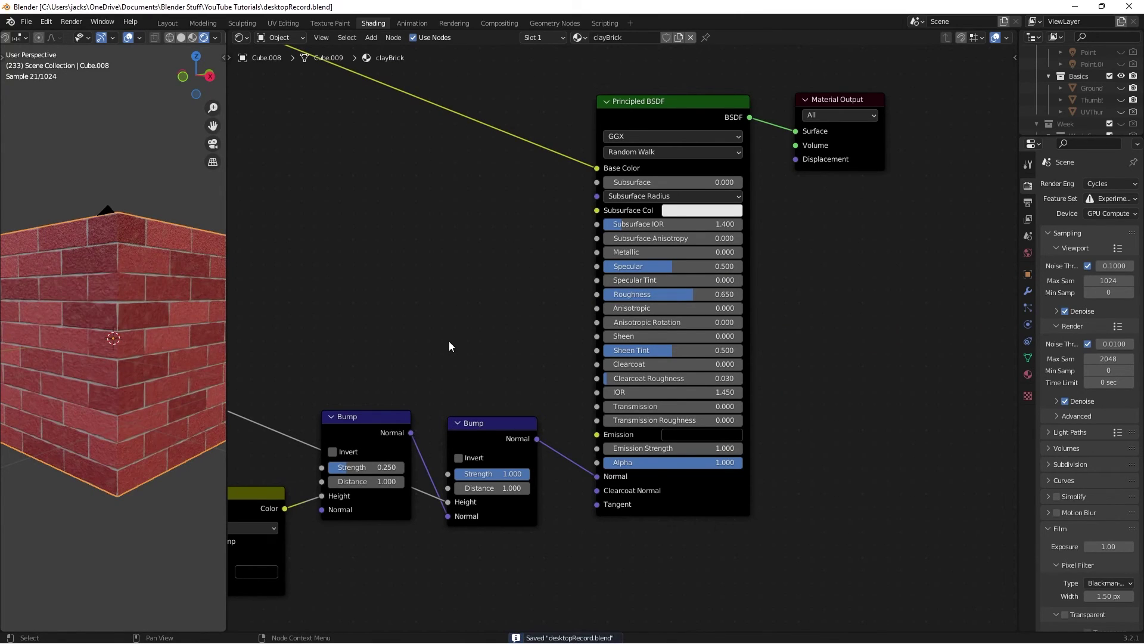